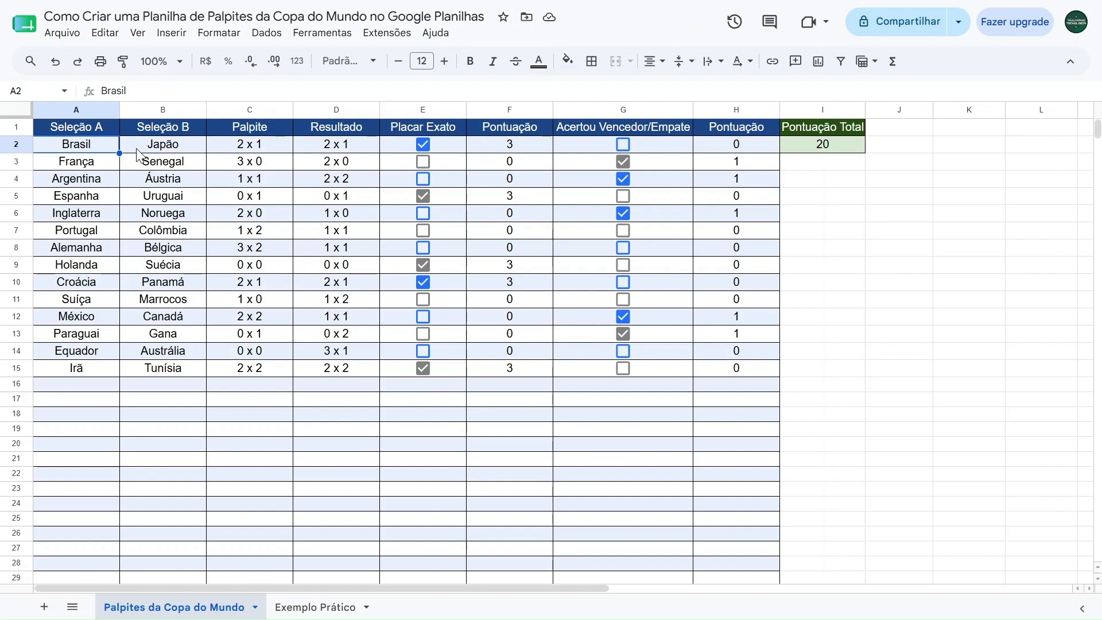
- Examine the teams, Palpite and Resultado of the Brasil–Japão match in row 2
left_click(106, 154)
left_click(156, 152)
left_click(93, 152)
left_click(175, 152)
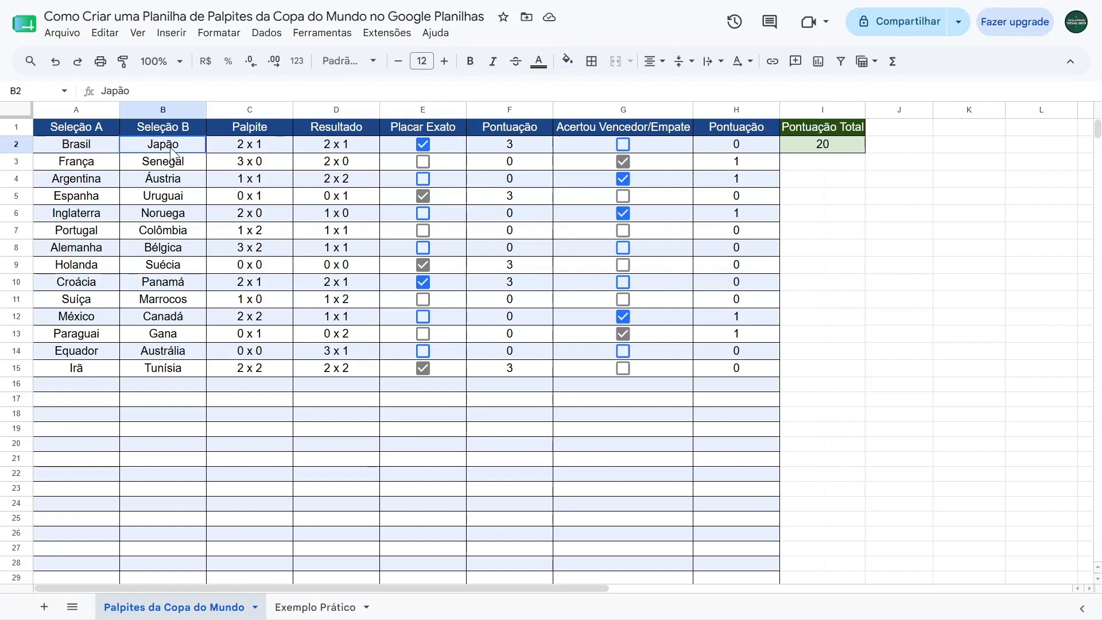
left_click(244, 153)
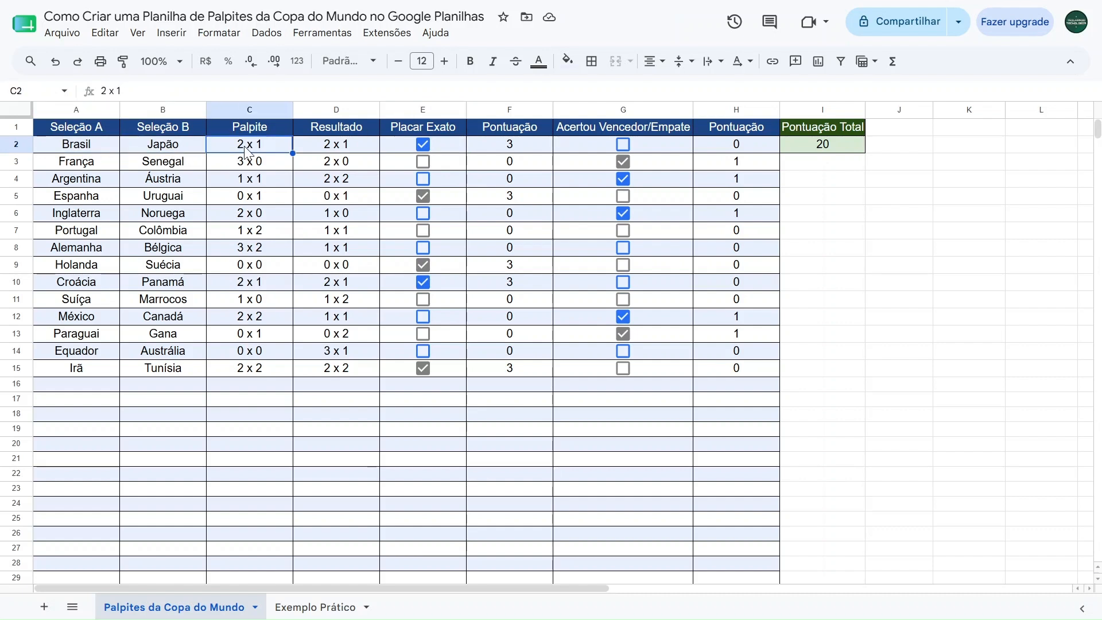
left_click(333, 149)
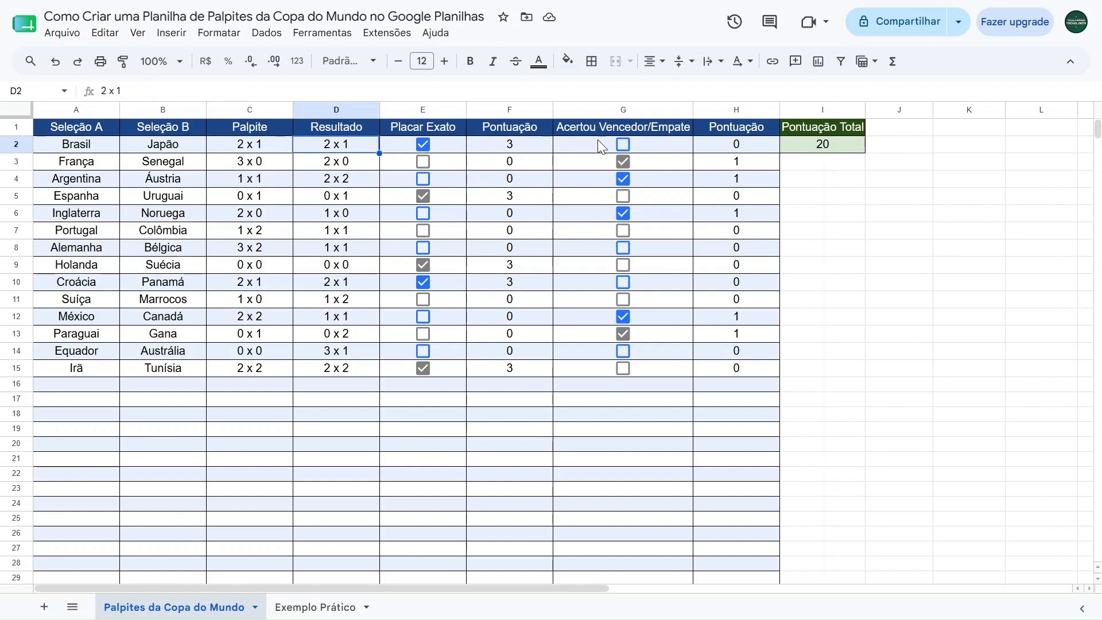
- Test the Placar Exato and Acertou Vencedor/Empate checkboxes of the Brasil–Japão match, finishing with only Placar Exato checked
left_click(425, 144)
left_click(425, 144)
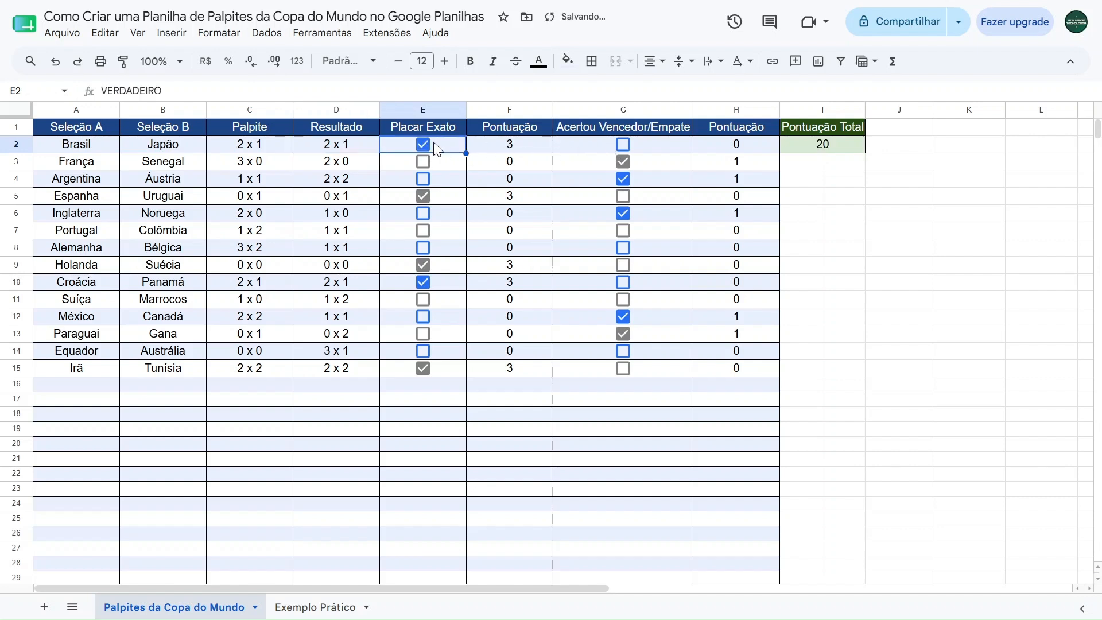
left_click(428, 144)
left_click(623, 144)
left_click(623, 144)
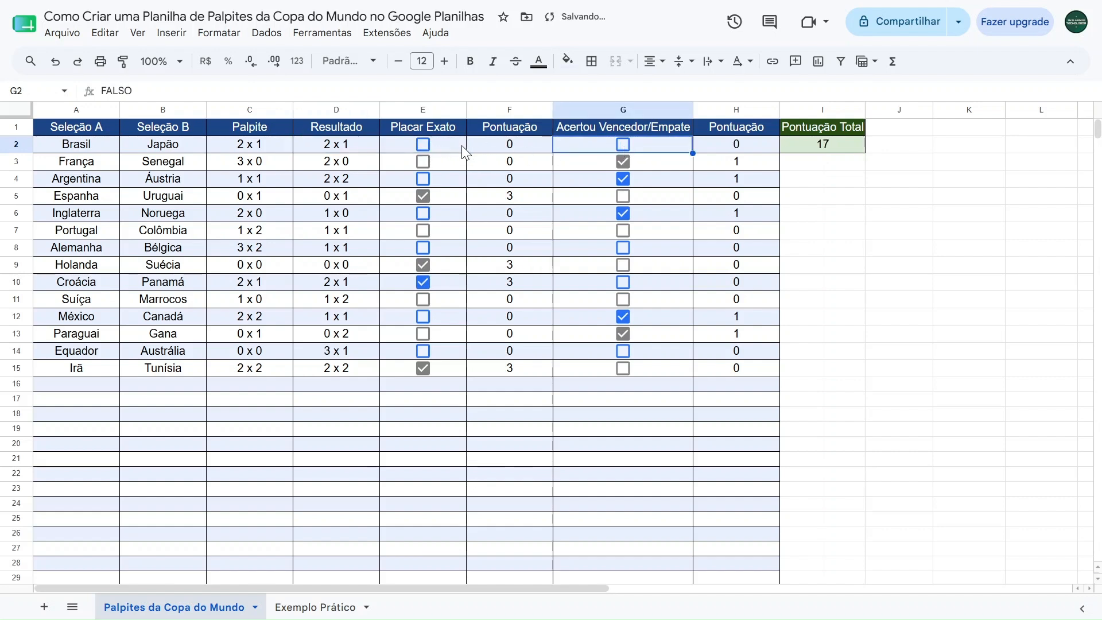
left_click(423, 144)
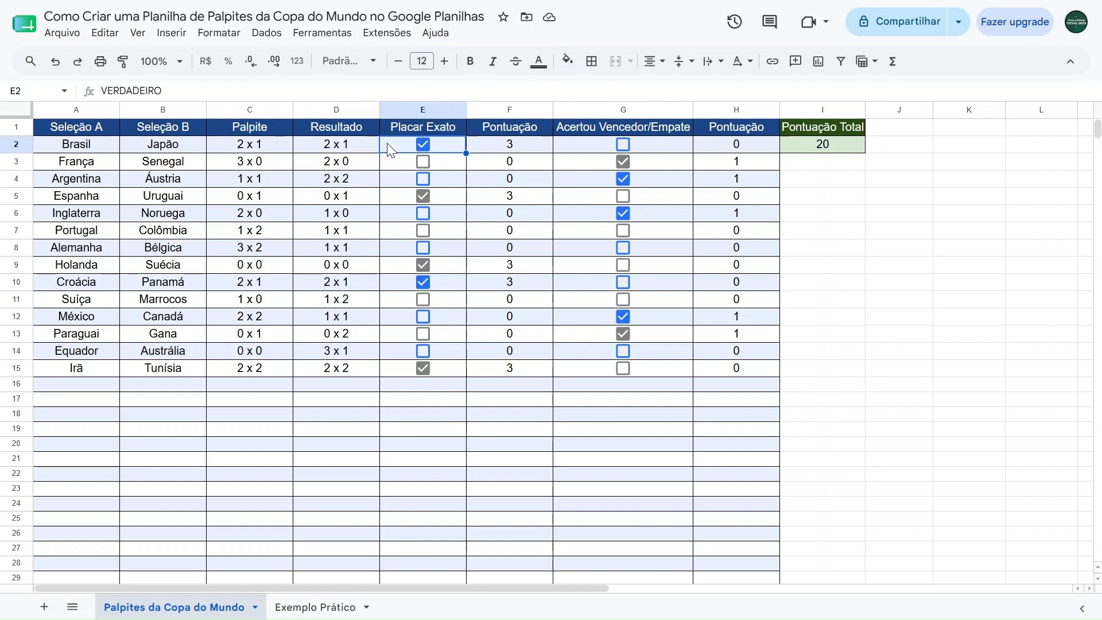
left_click(422, 145)
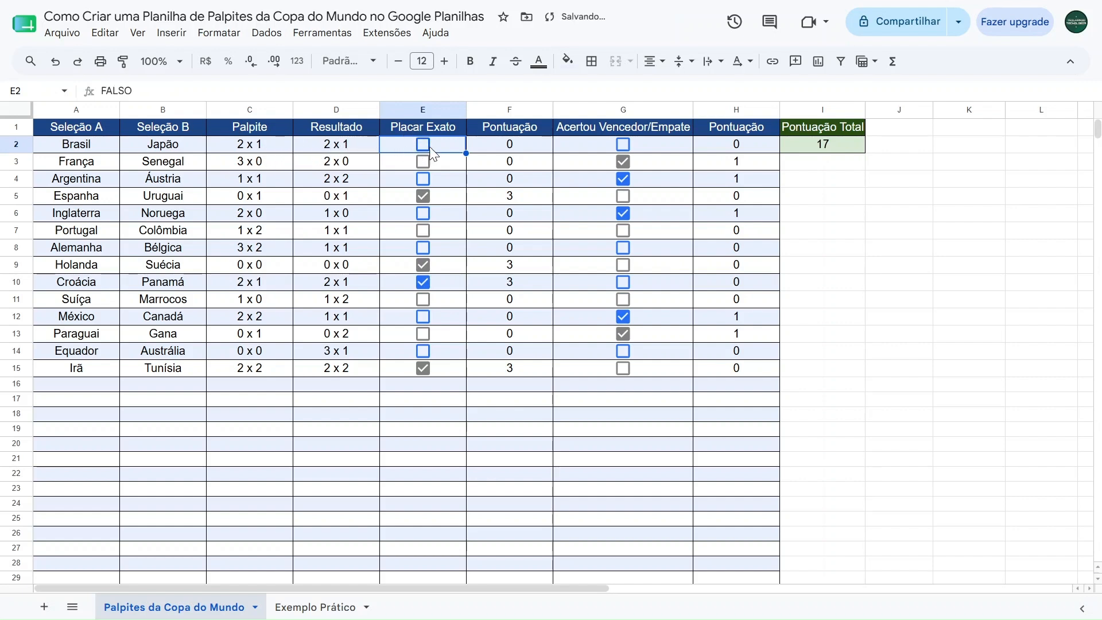
left_click(424, 145)
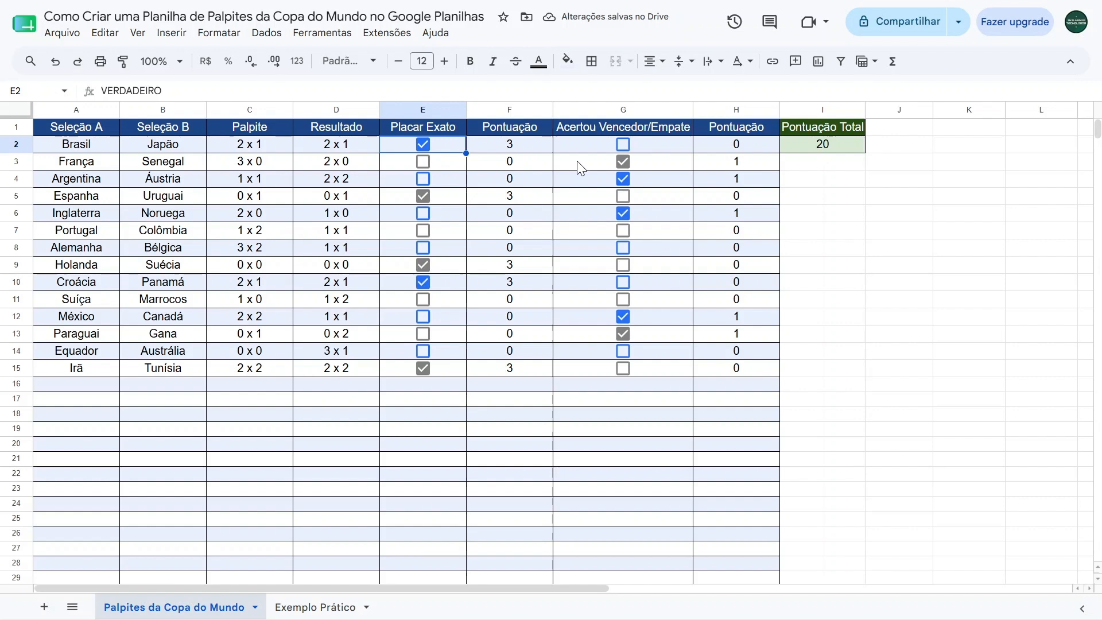
- Uncheck and recheck Acertou Vencedor/Empate for the França–Senegal match to test its scoring
left_click(607, 164)
left_click(622, 163)
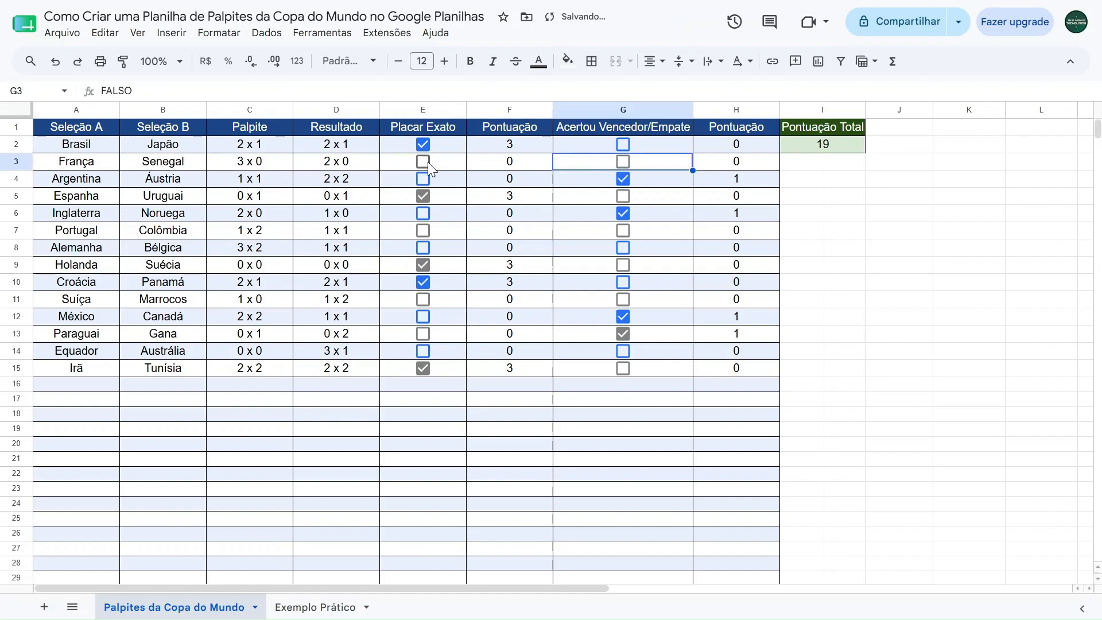
left_click(624, 162)
- Switch the Brasil–Japão match from Placar Exato to Acertou Vencedor/Empate to test the scoring, and restore Placar Exato
left_click(422, 145)
left_click(423, 145)
left_click(423, 145)
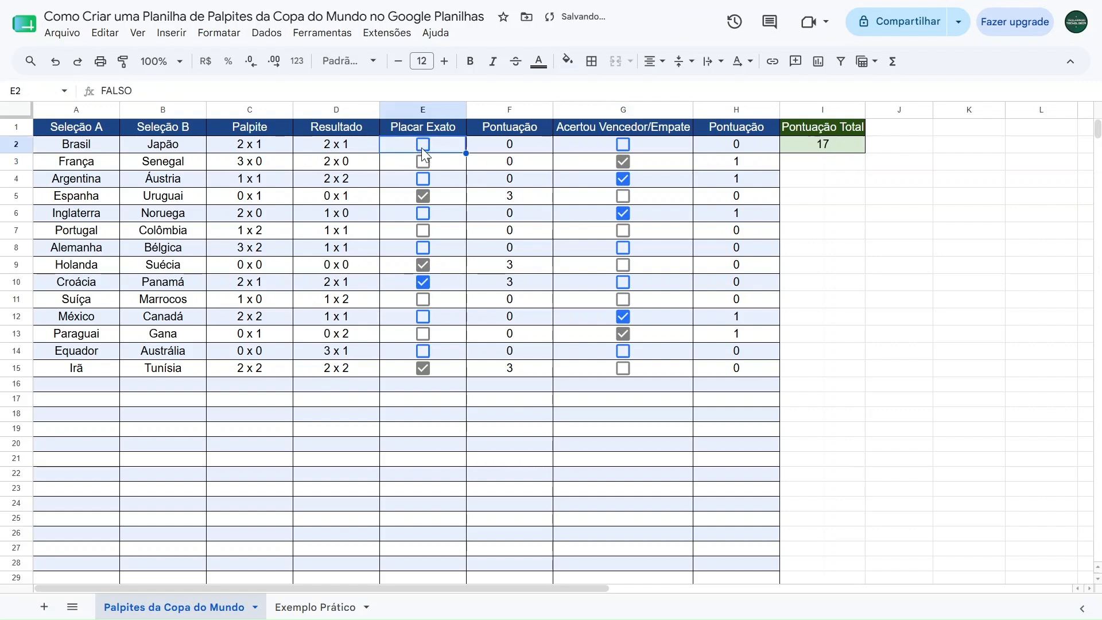
left_click(624, 145)
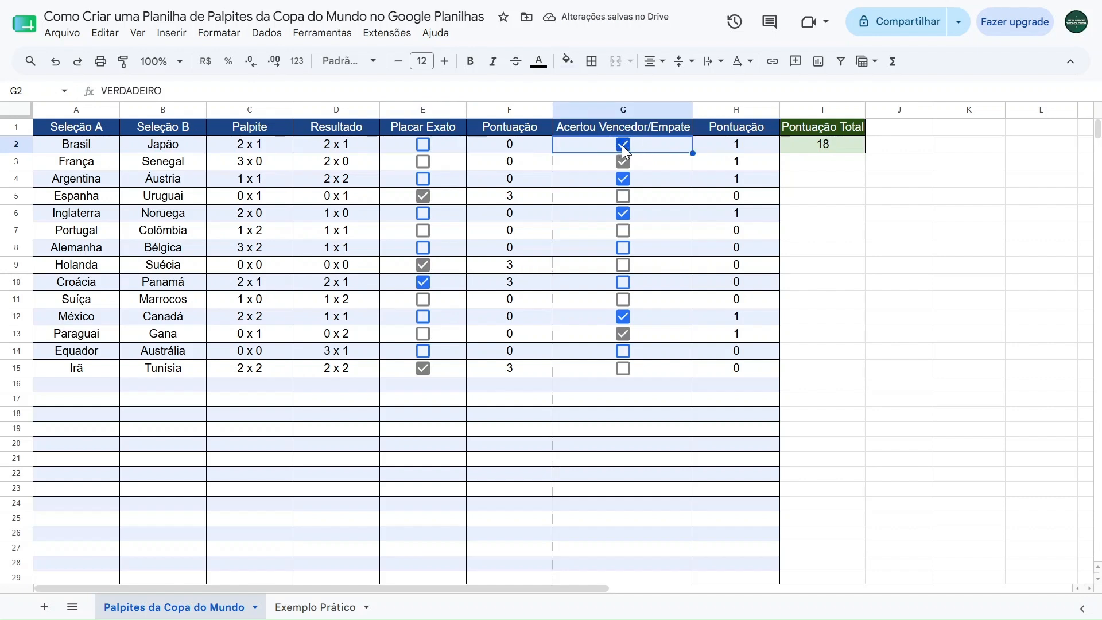
left_click(622, 145)
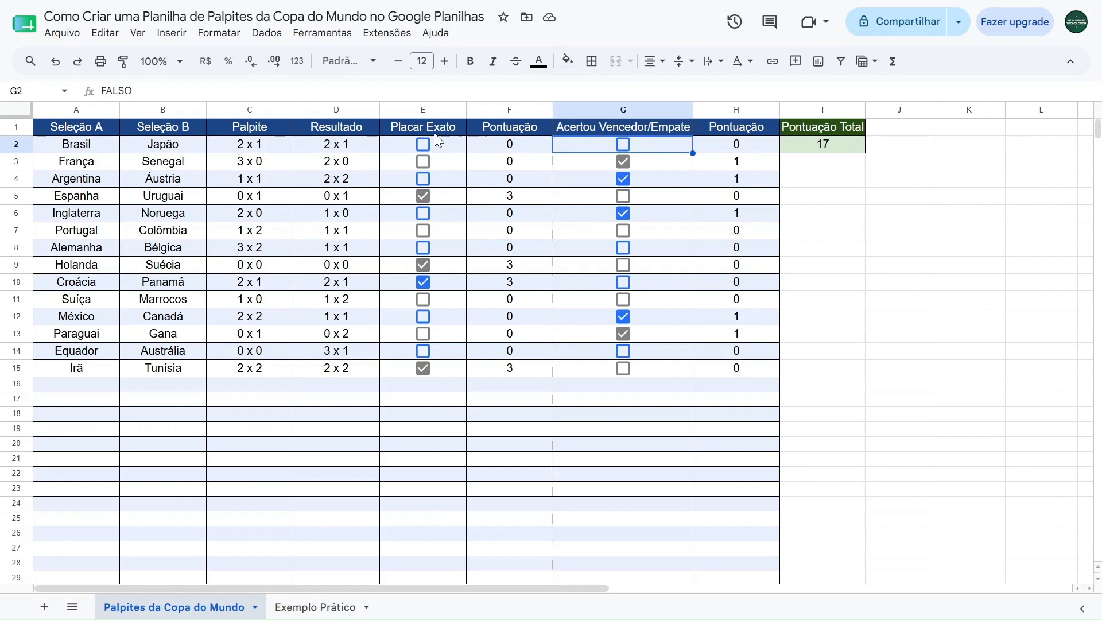
left_click(422, 144)
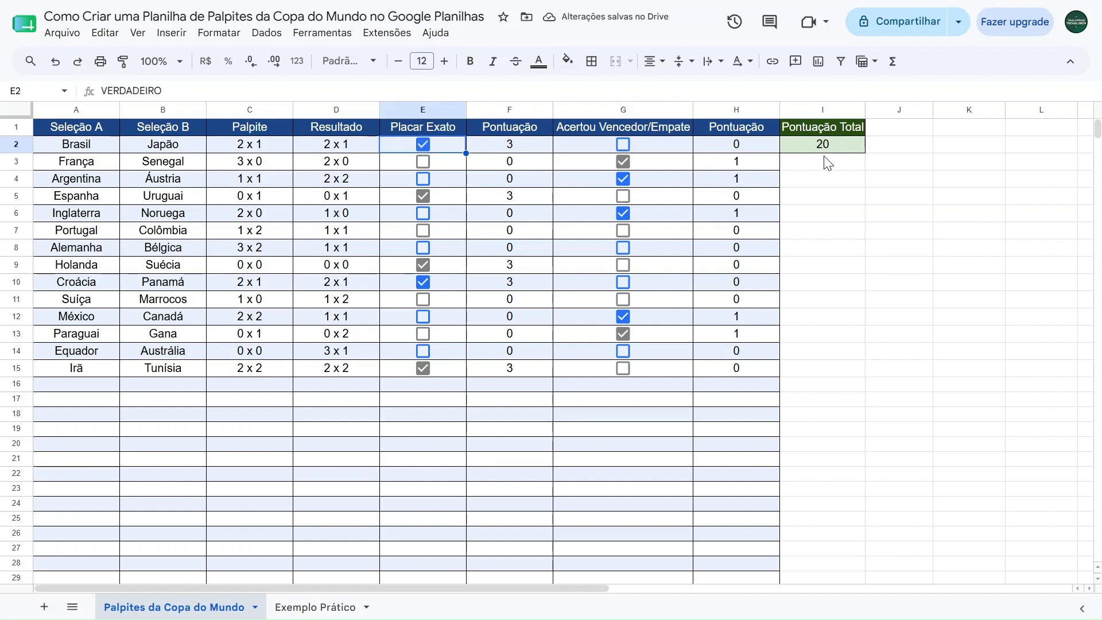
- Review the two Pontuação columns, F2:F15 and H2:H15, that feed the total score
left_click_drag(514, 151, 509, 369)
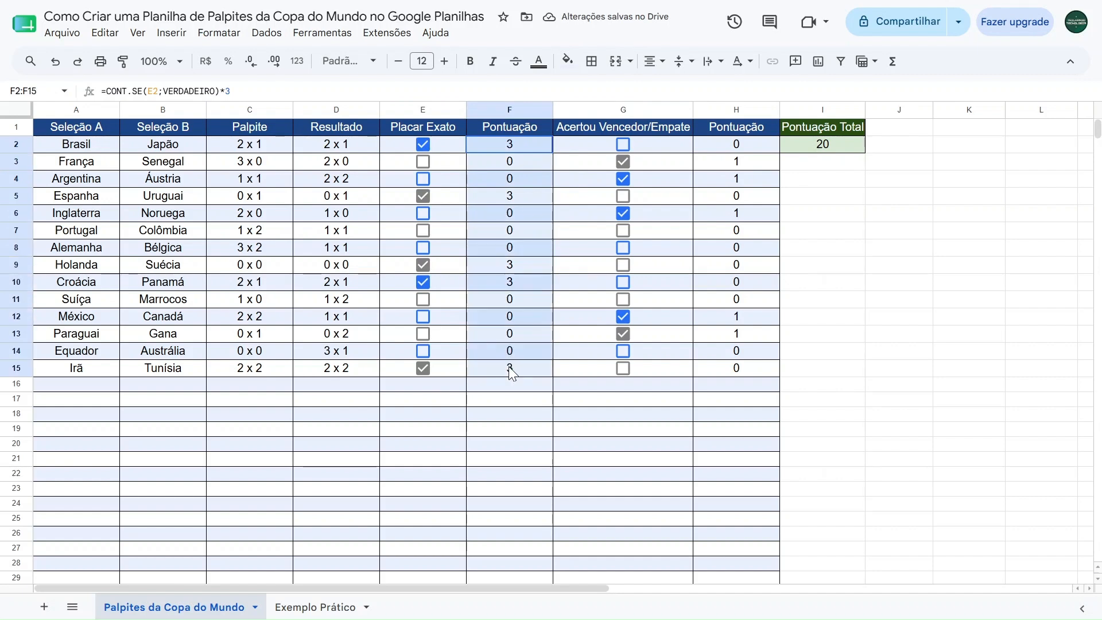
left_click_drag(729, 144, 729, 369)
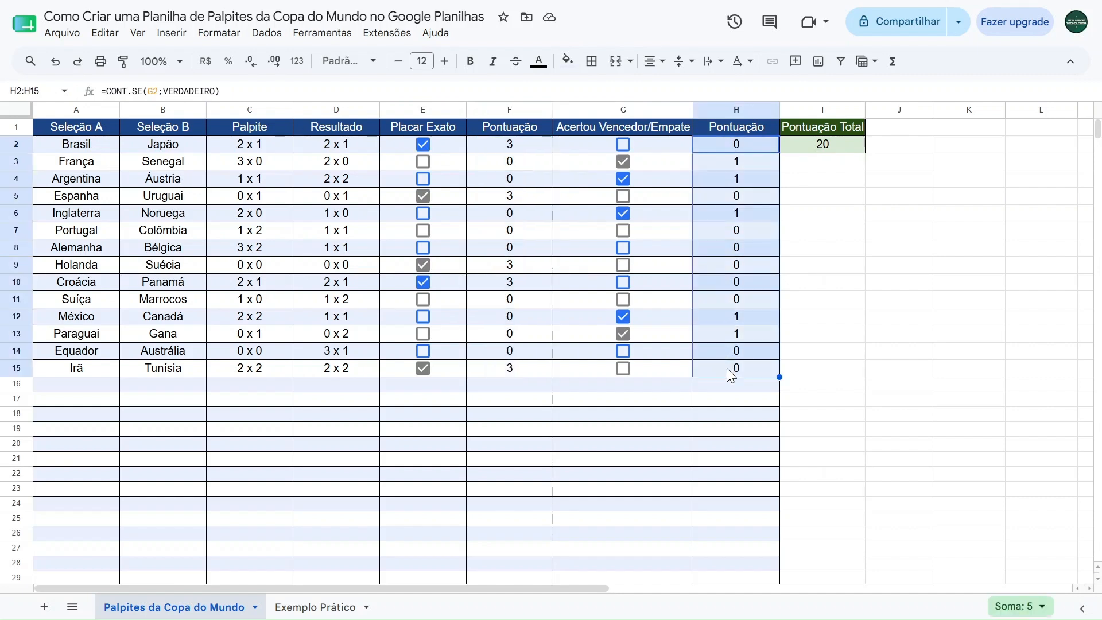
left_click(825, 207)
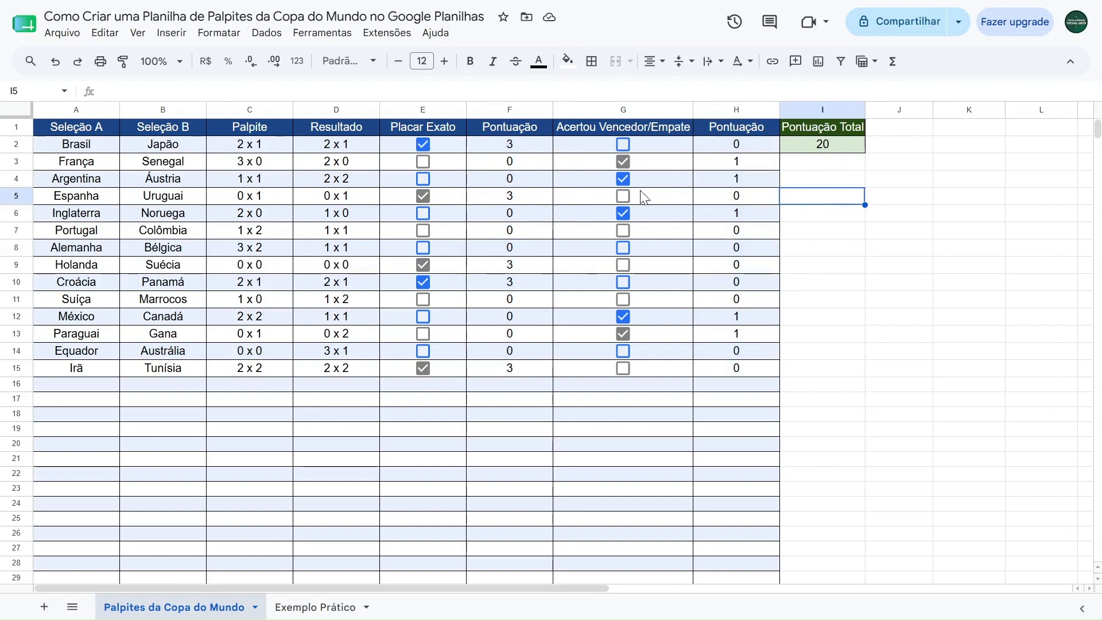
- Toggle both checkboxes of the Brasil–Japão match to see the effect on Pontuação Total, and recheck Placar Exato
left_click(423, 144)
double_click(422, 144)
left_click(624, 145)
left_click(624, 145)
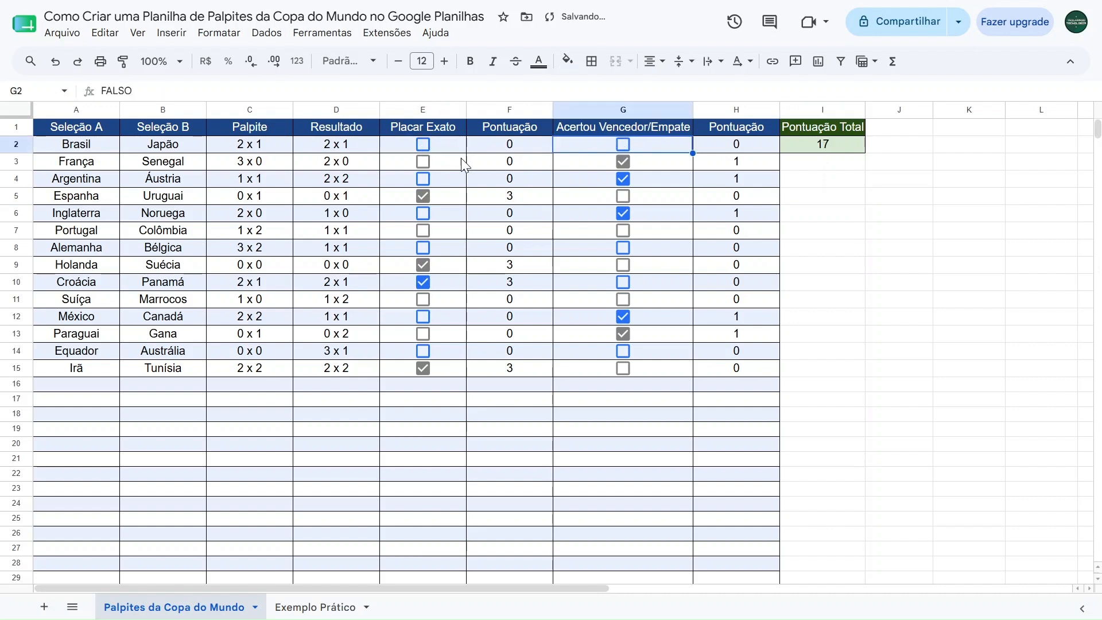
left_click(423, 144)
left_click(827, 230)
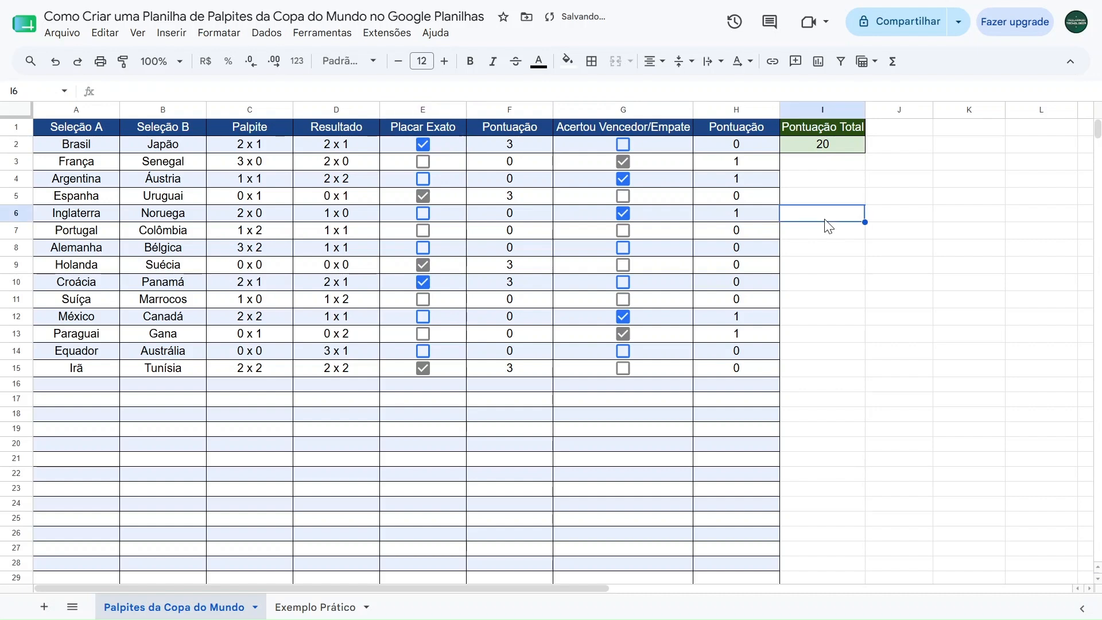
- On the Exemplo Prático sheet, apply alternating colors to A1:H50 using the default blue style with a title row
left_click(315, 607)
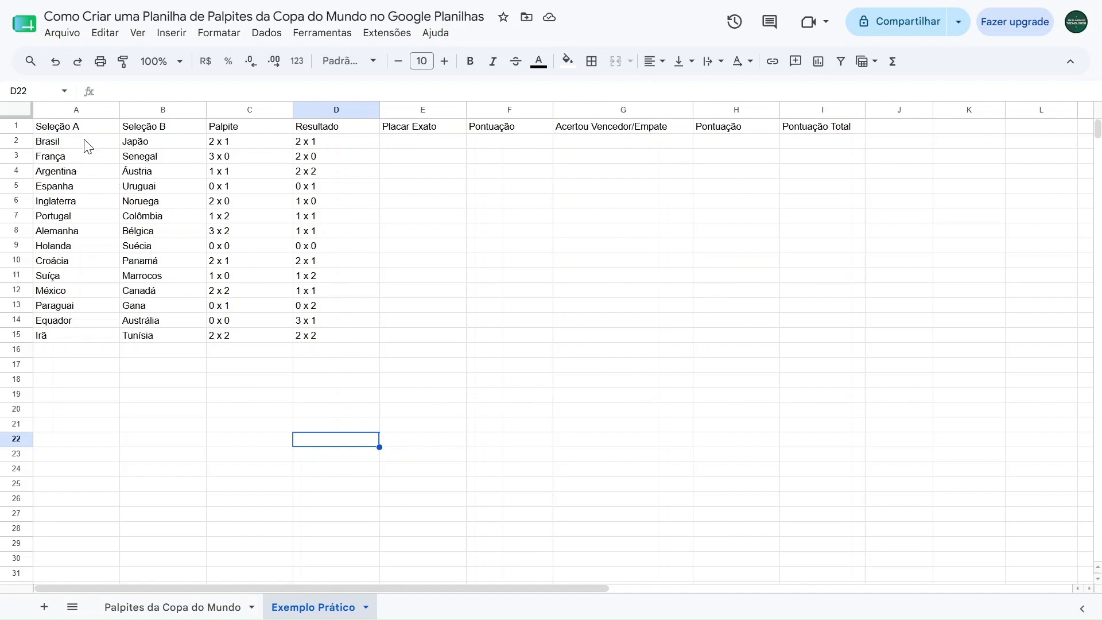
left_click_drag(58, 128, 721, 428)
scroll(712, 346, "down", 7)
scroll(243, 167, "up", 10)
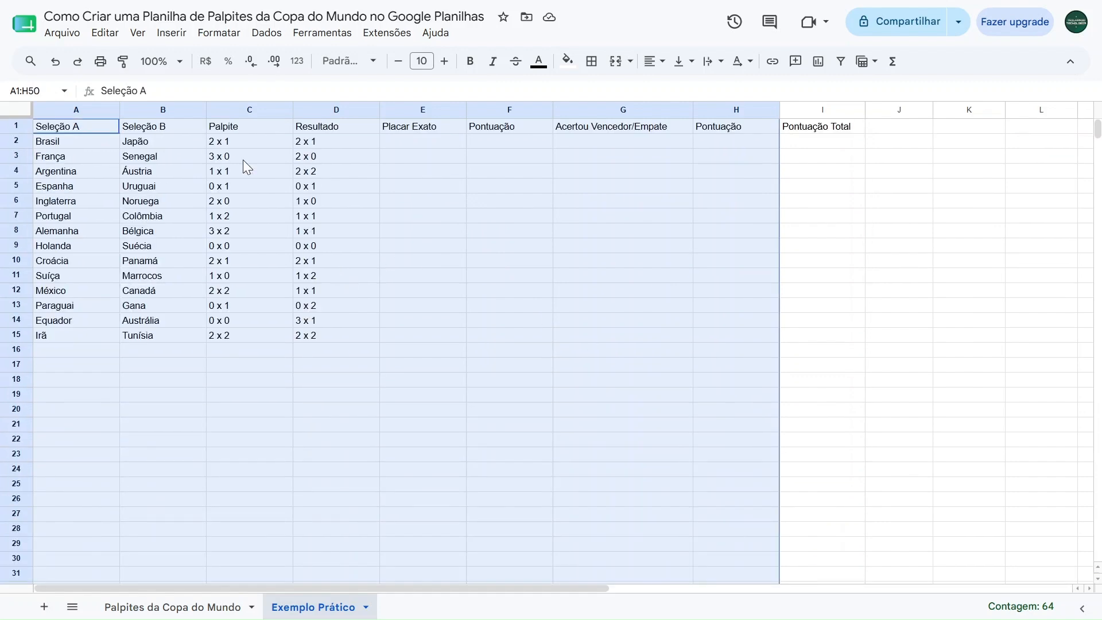
left_click(211, 41)
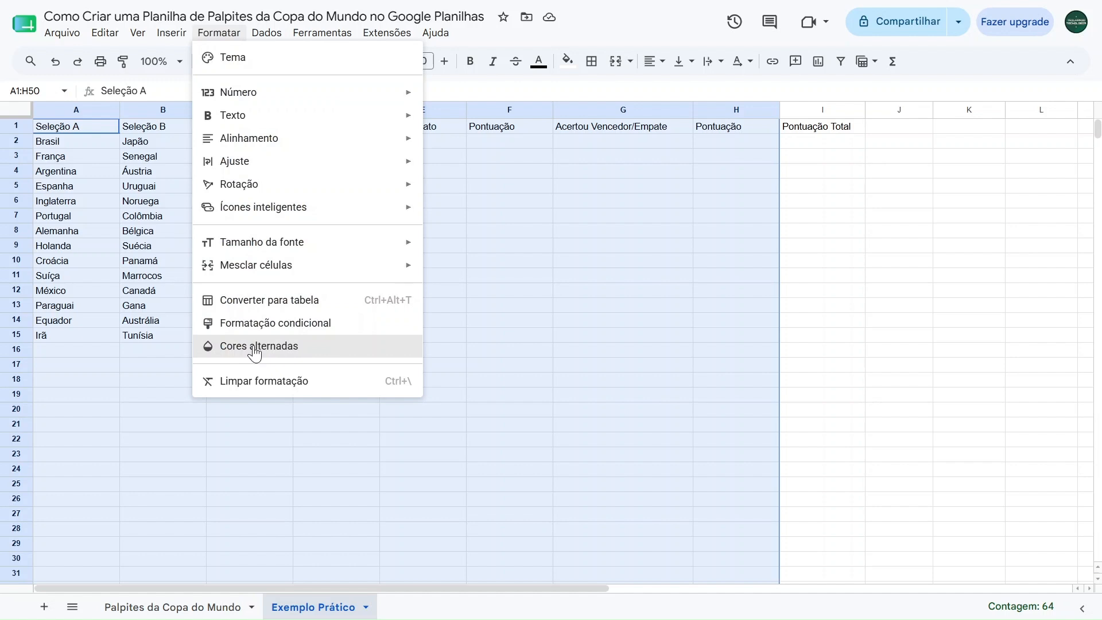
left_click(254, 347)
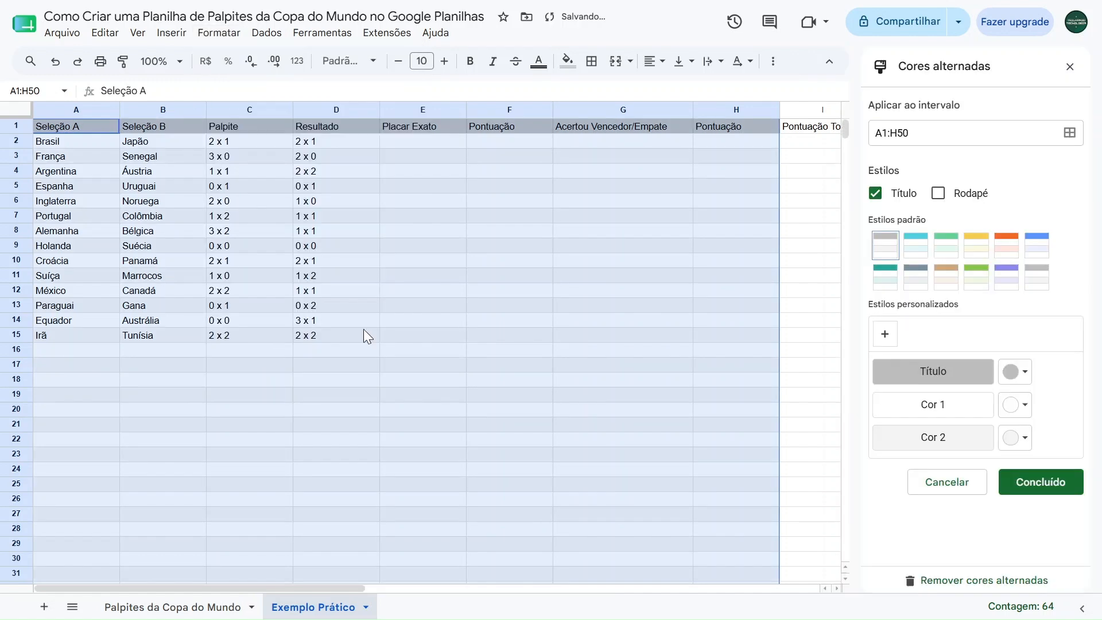
left_click(1035, 252)
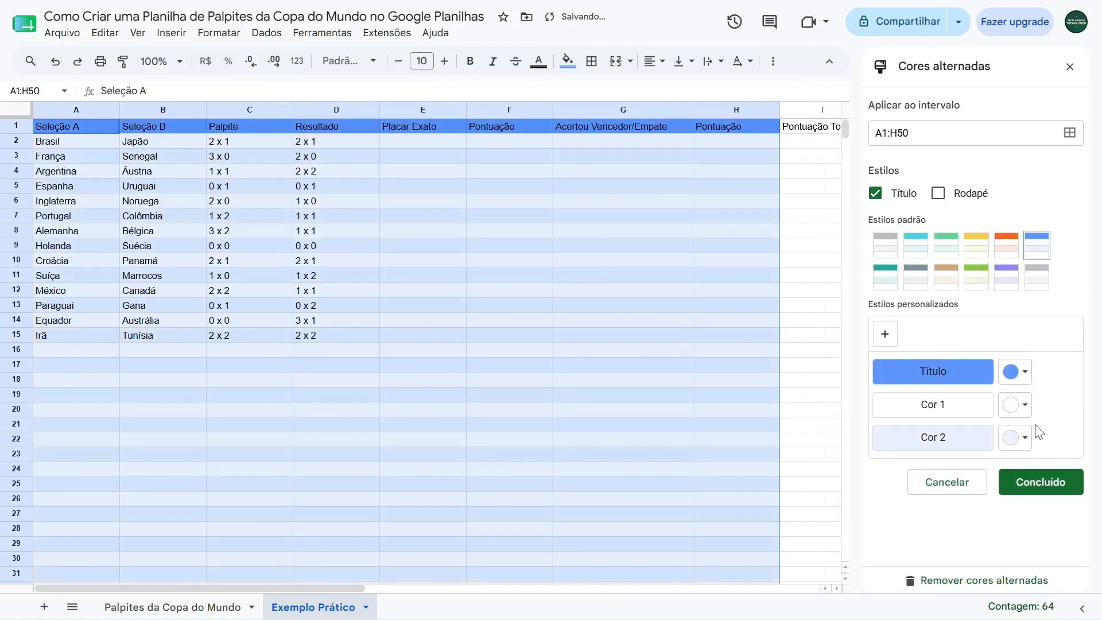
left_click(1047, 488)
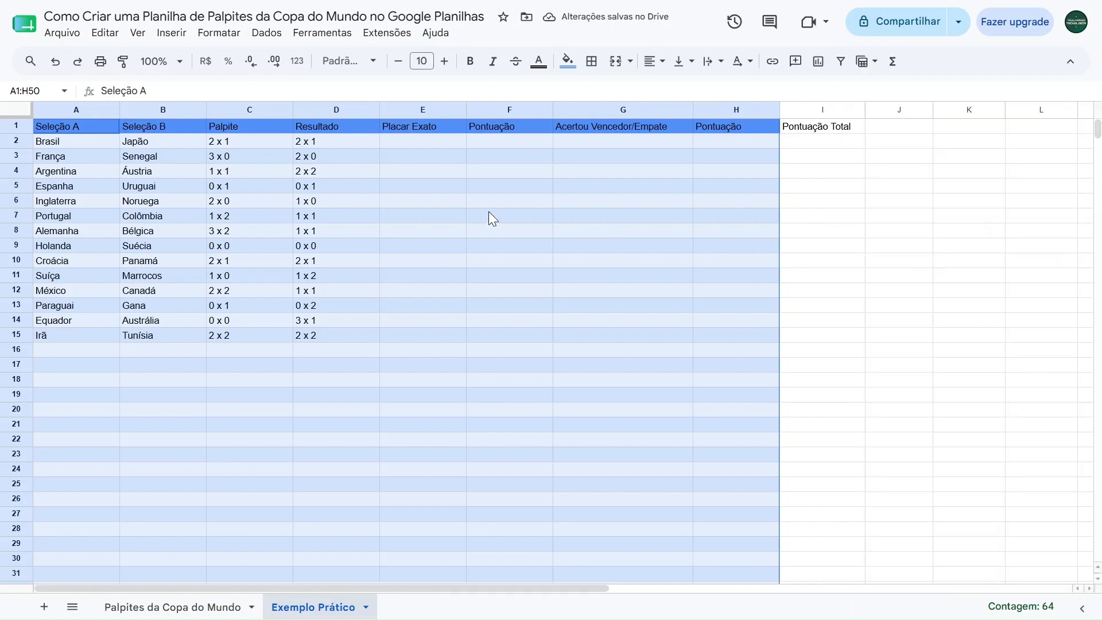
scroll(518, 329, "down", 7)
scroll(214, 350, "up", 7)
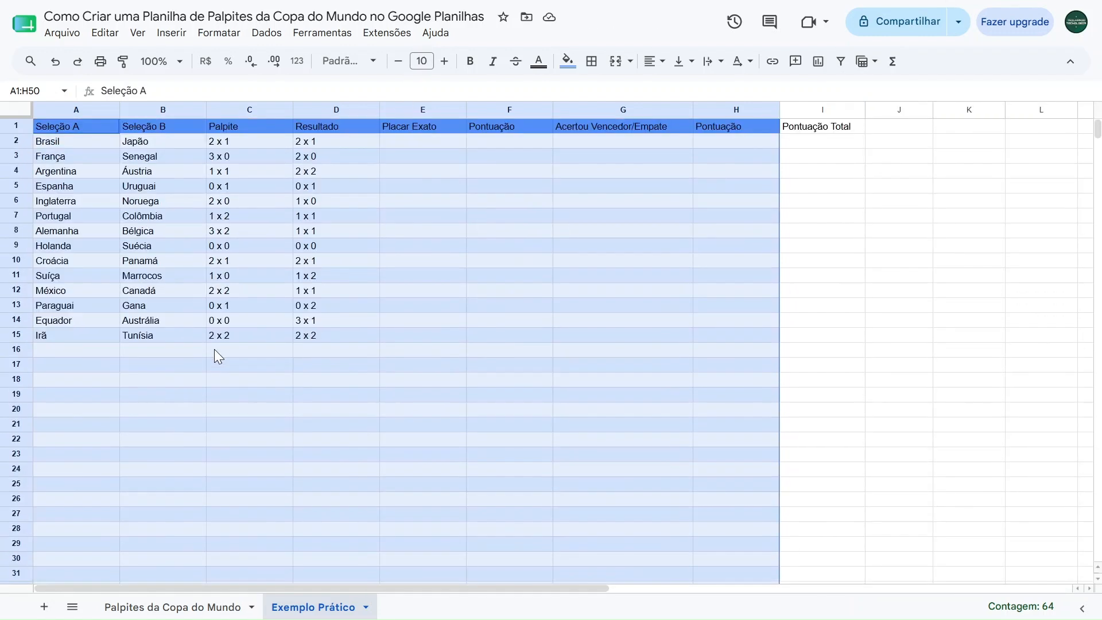
- Set the font size of A1:H50 to 14
left_click(445, 62)
left_click(445, 62)
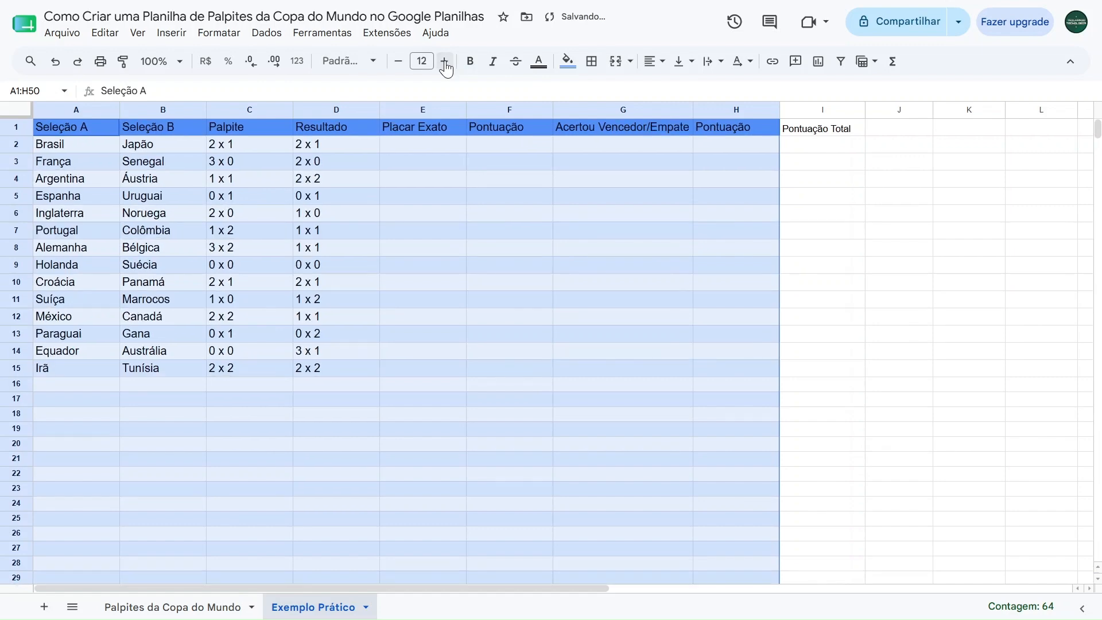
left_click(445, 62)
left_click(445, 62)
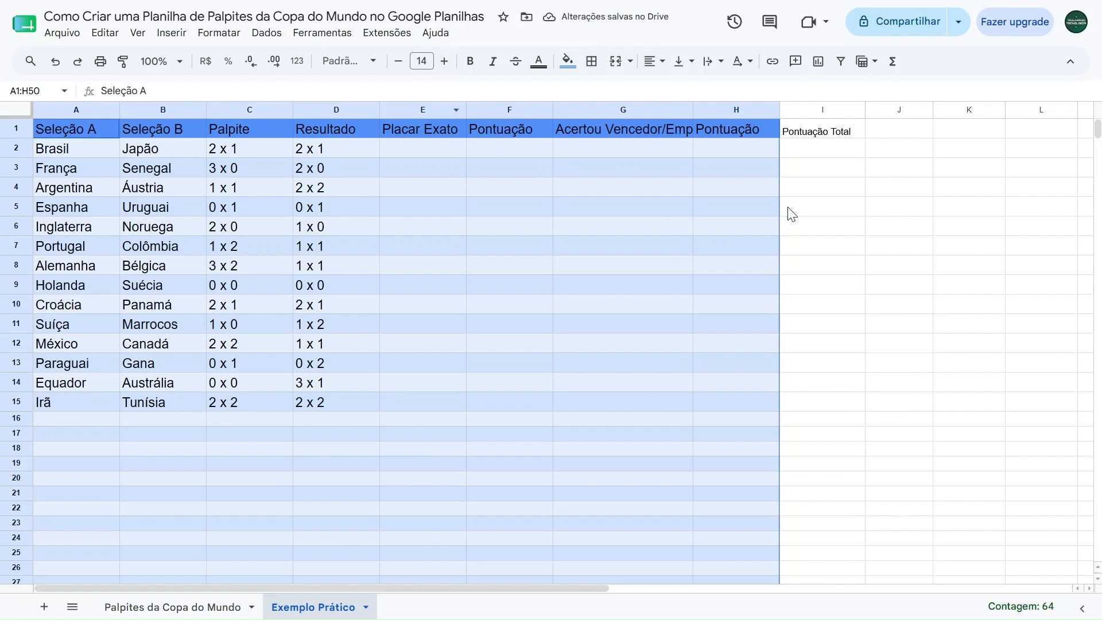
- Center the contents of A1:H50 horizontally and align them to the middle vertically
left_click(660, 65)
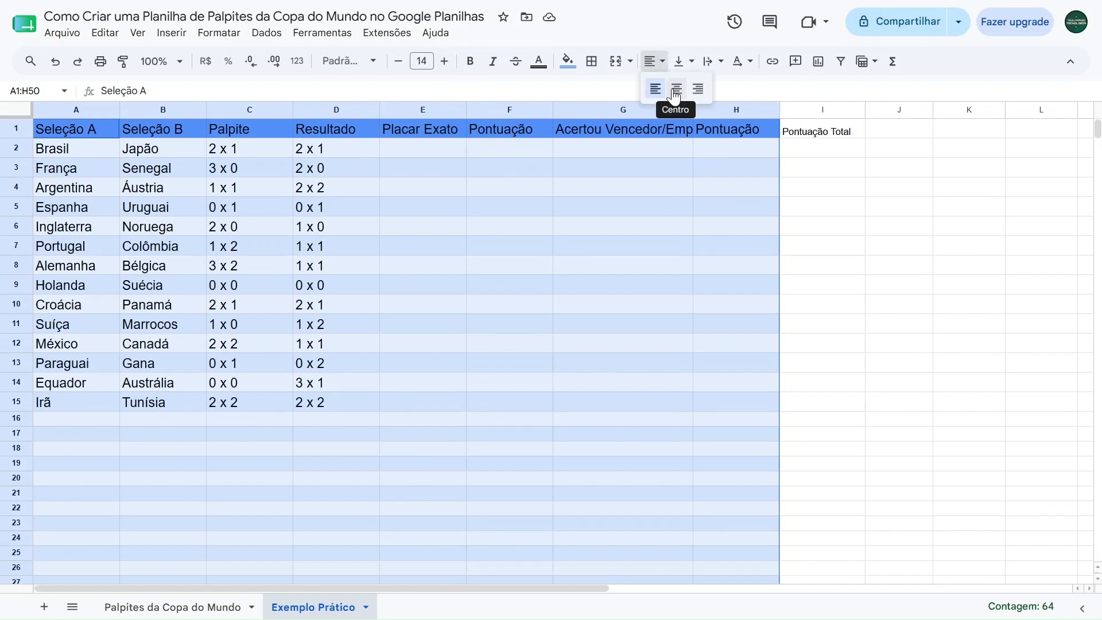
left_click(677, 90)
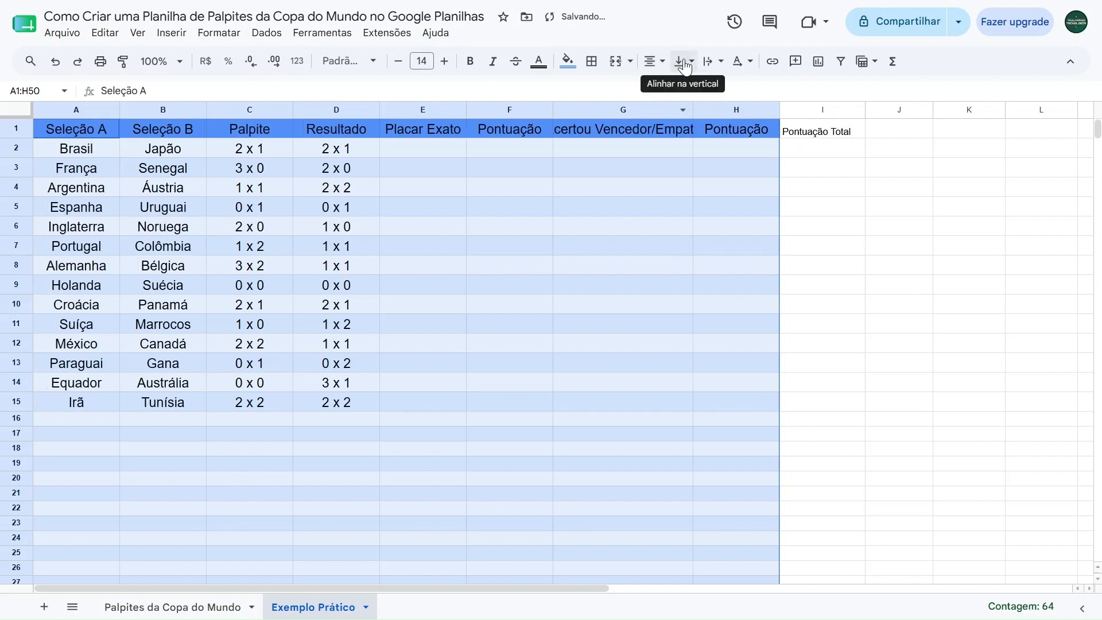
left_click(682, 65)
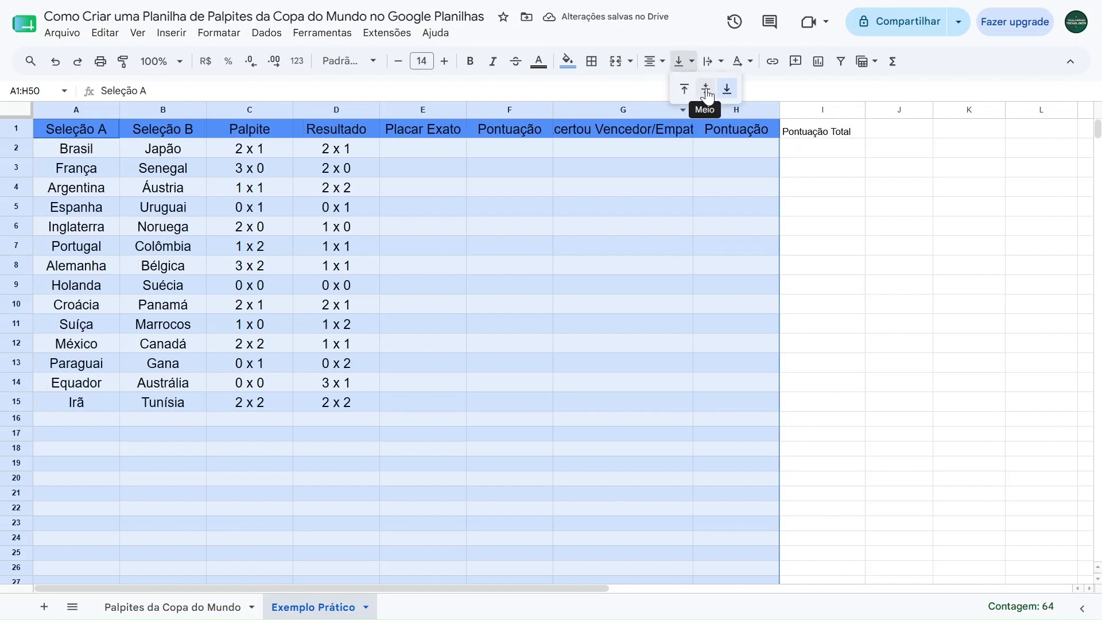
left_click(707, 92)
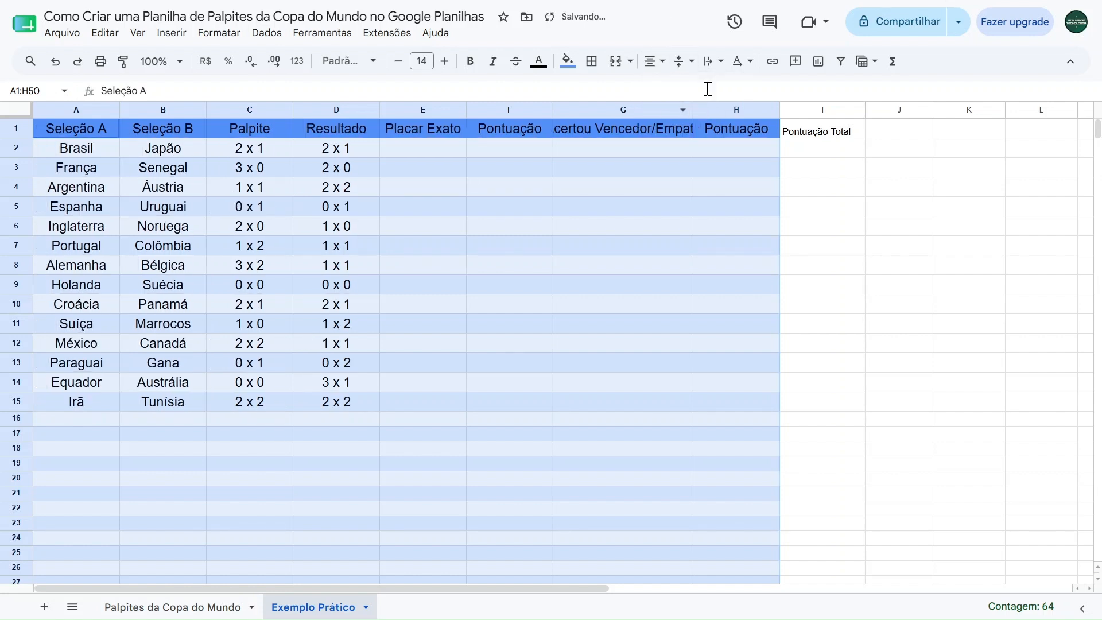
- Apply all borders to A1:H50 and set its font size to 12
left_click(592, 63)
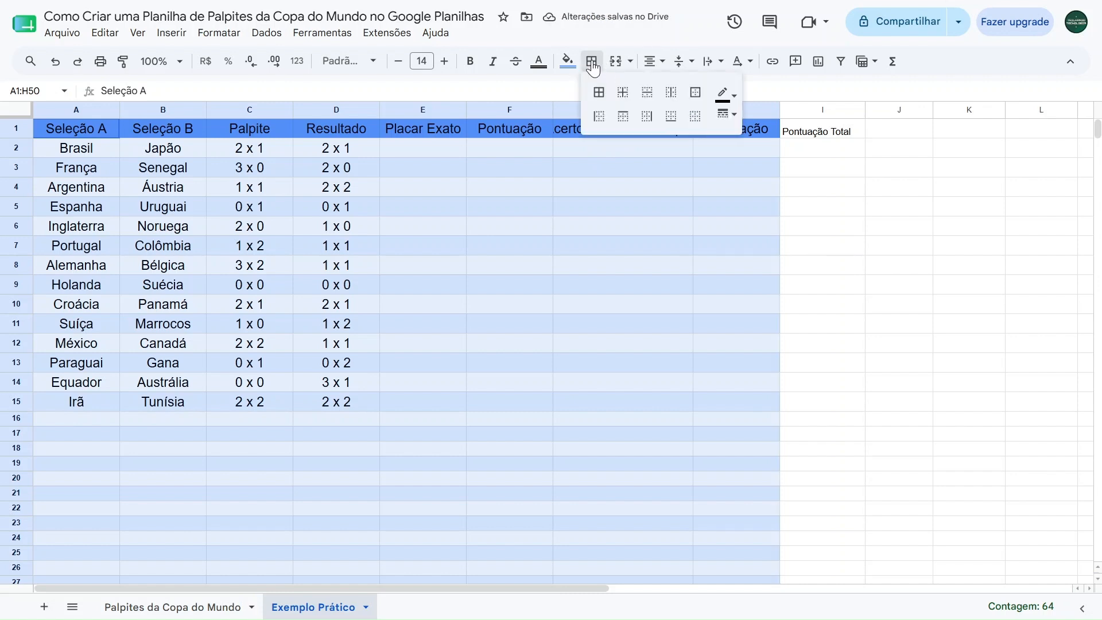
left_click(600, 97)
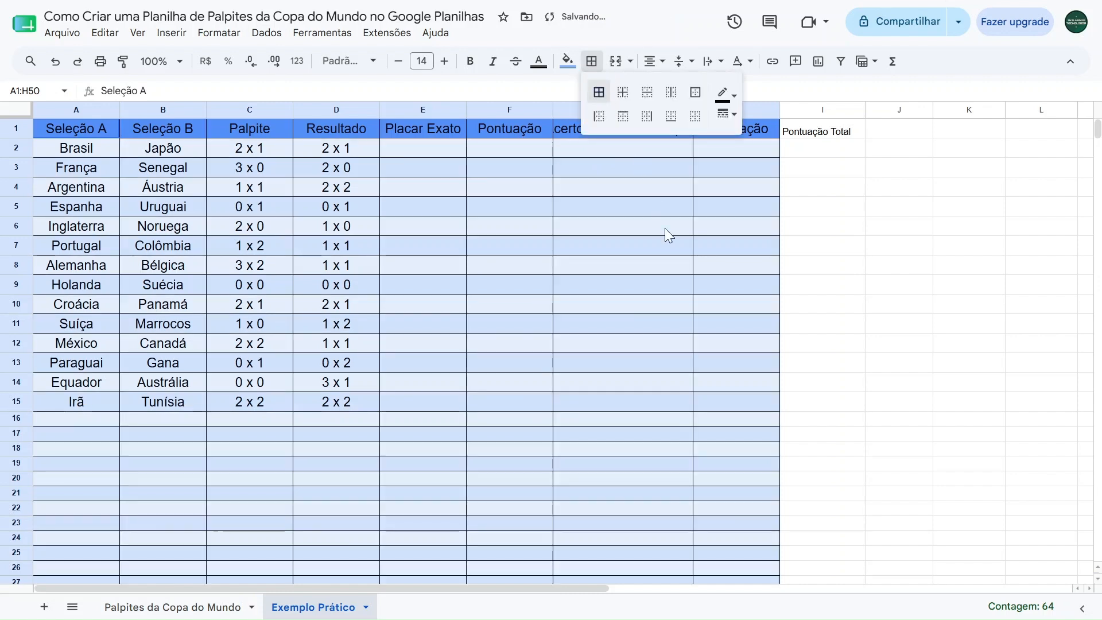
left_click(397, 63)
left_click(397, 62)
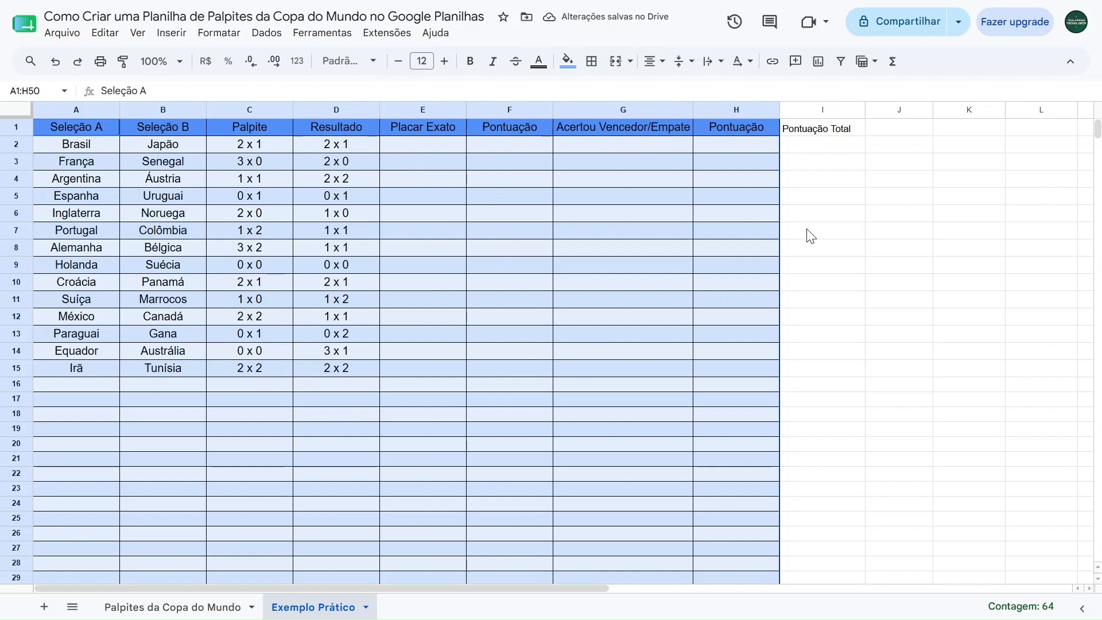
left_click(822, 256)
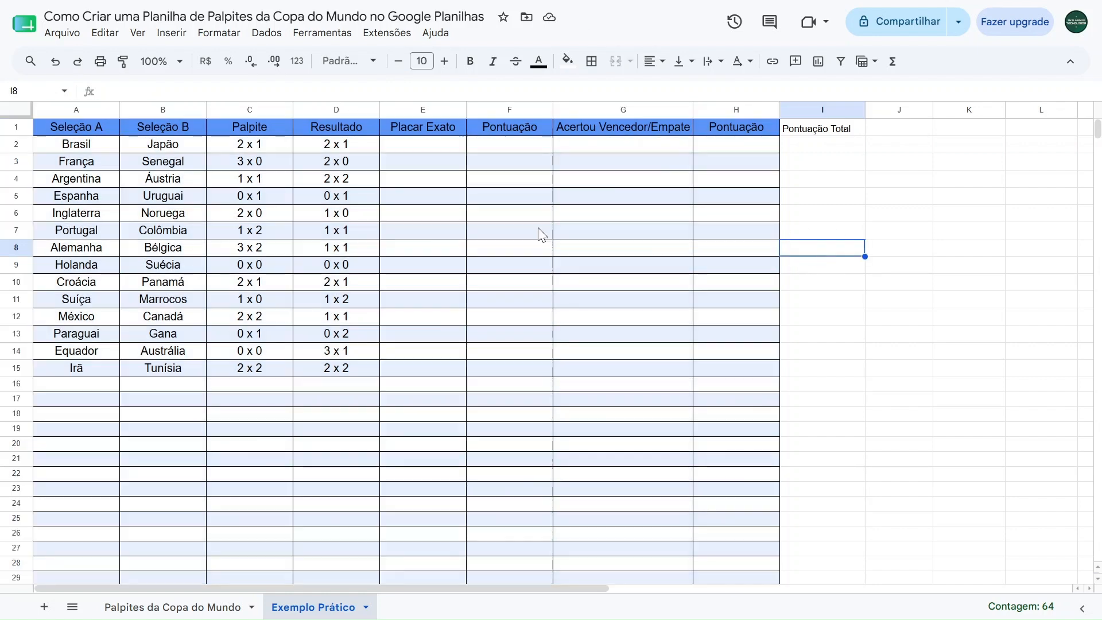
- Give the header row A1:H1 a dark blue fill and white text
left_click(88, 126)
left_click_drag(88, 126, 715, 127)
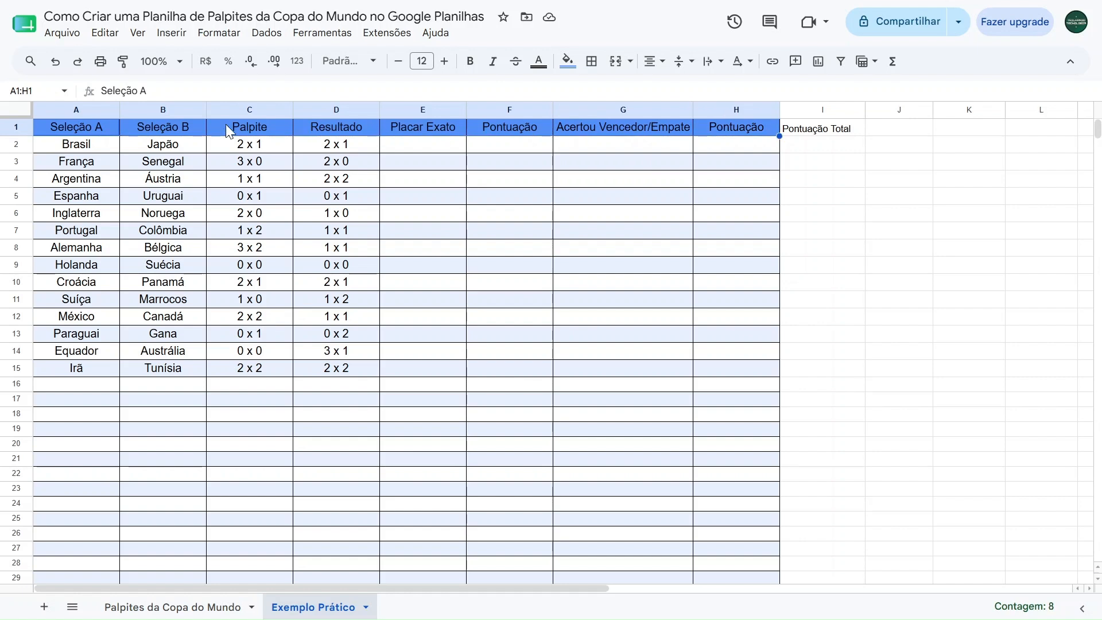
left_click(569, 64)
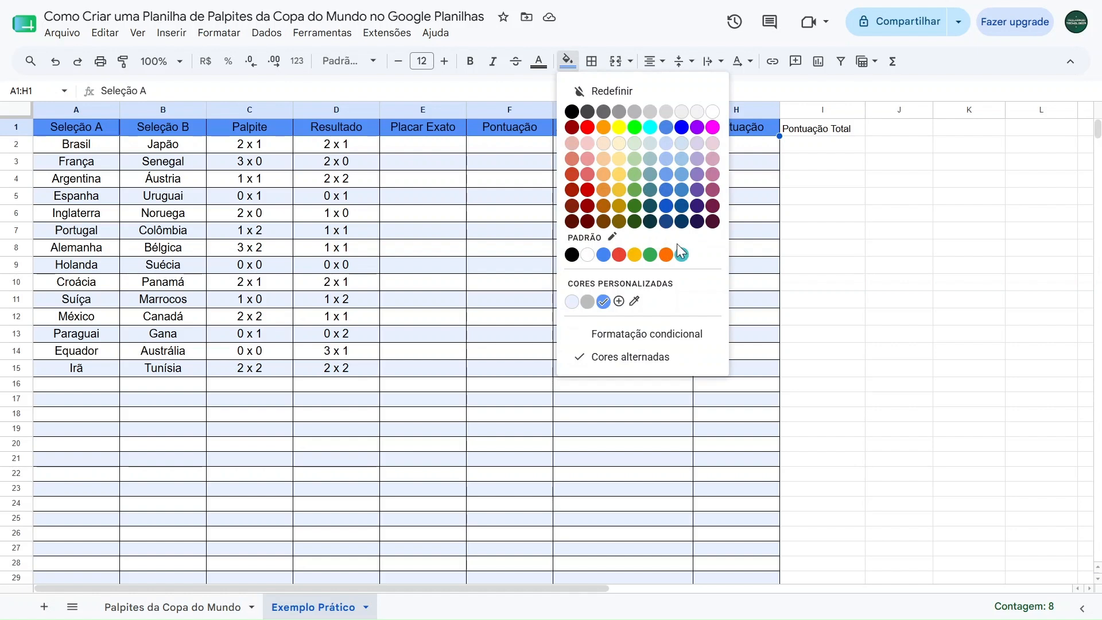
left_click(666, 222)
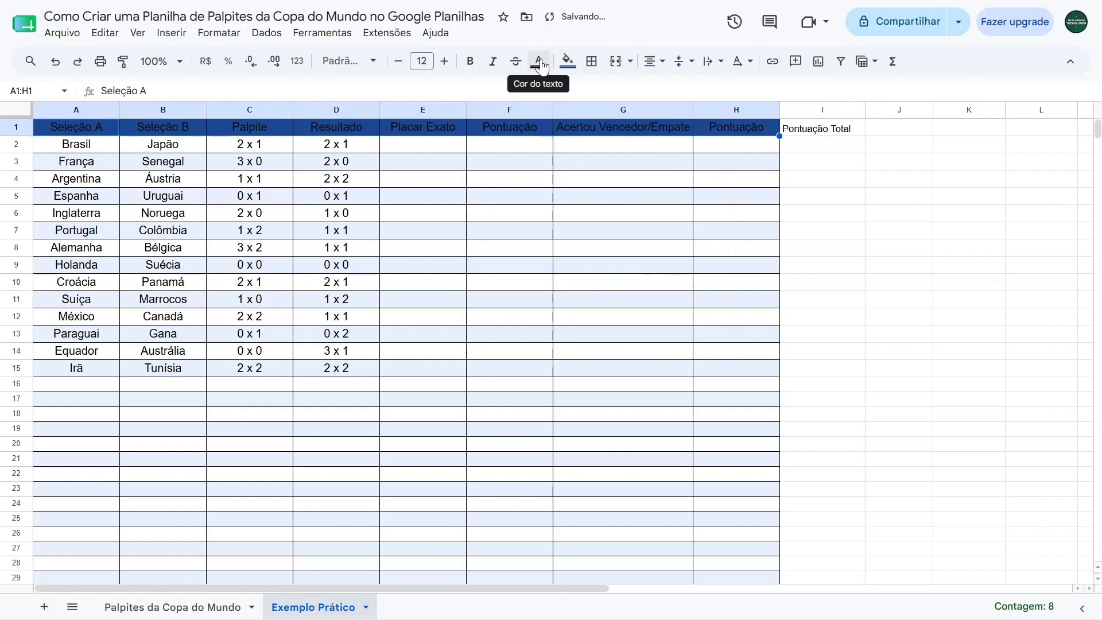
left_click(541, 62)
left_click(689, 120)
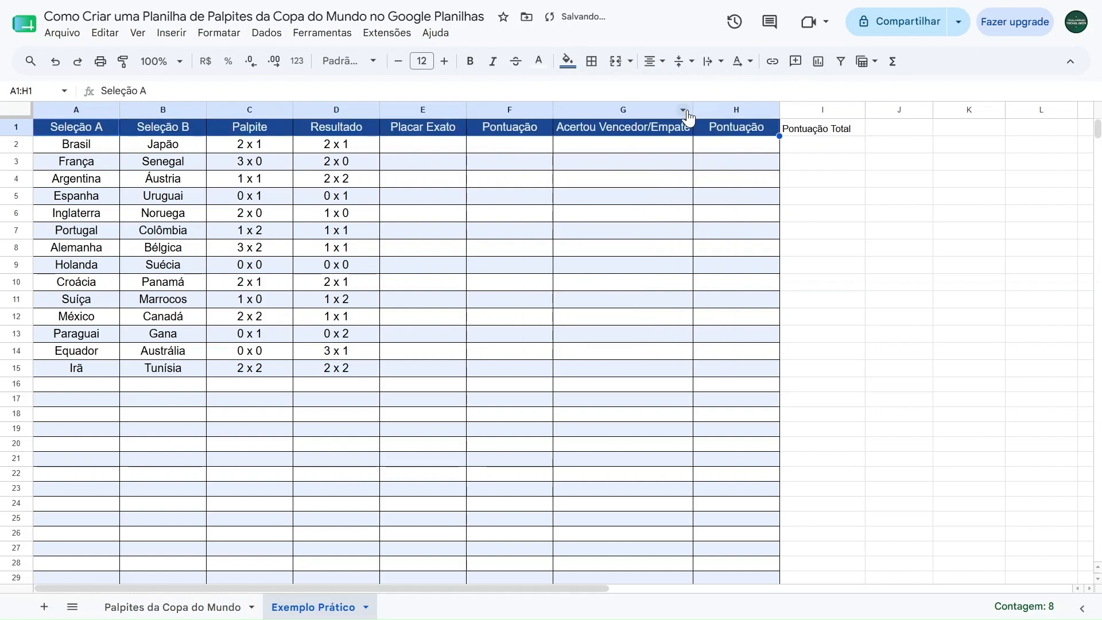
- Give the Pontuação Total header in I1 a dark green fill and white text
left_click(817, 137)
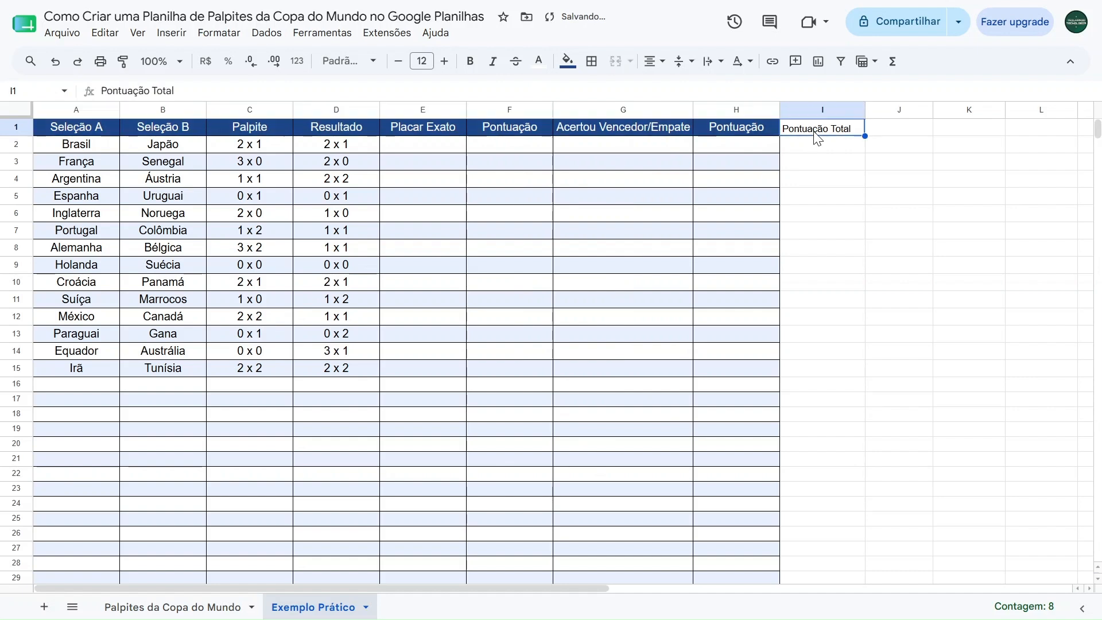
left_click(568, 61)
left_click(636, 224)
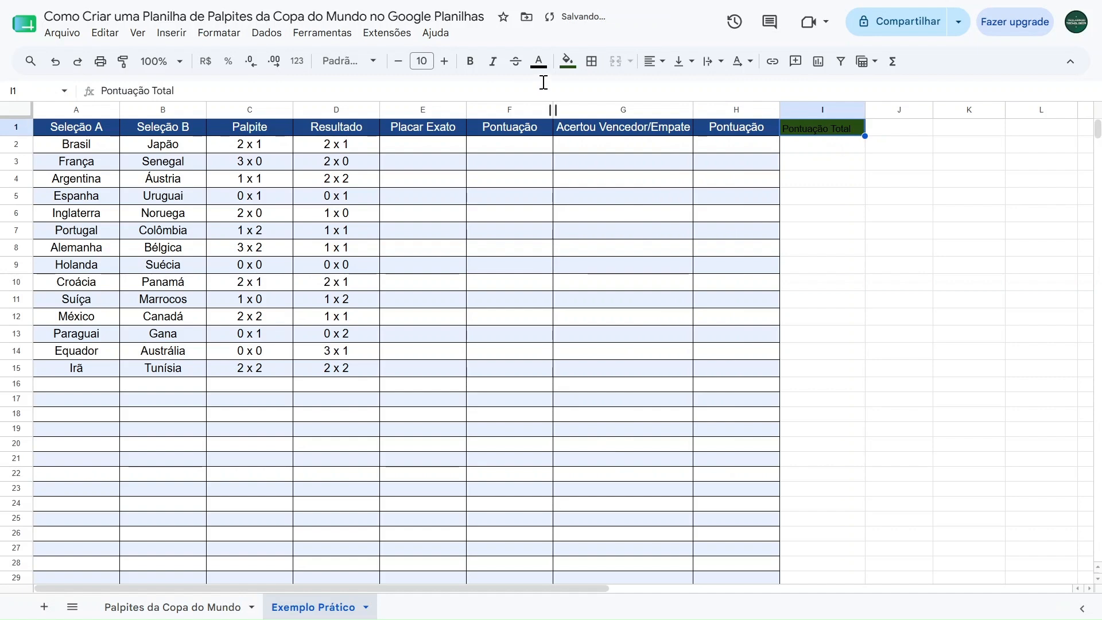
left_click(538, 61)
left_click(685, 112)
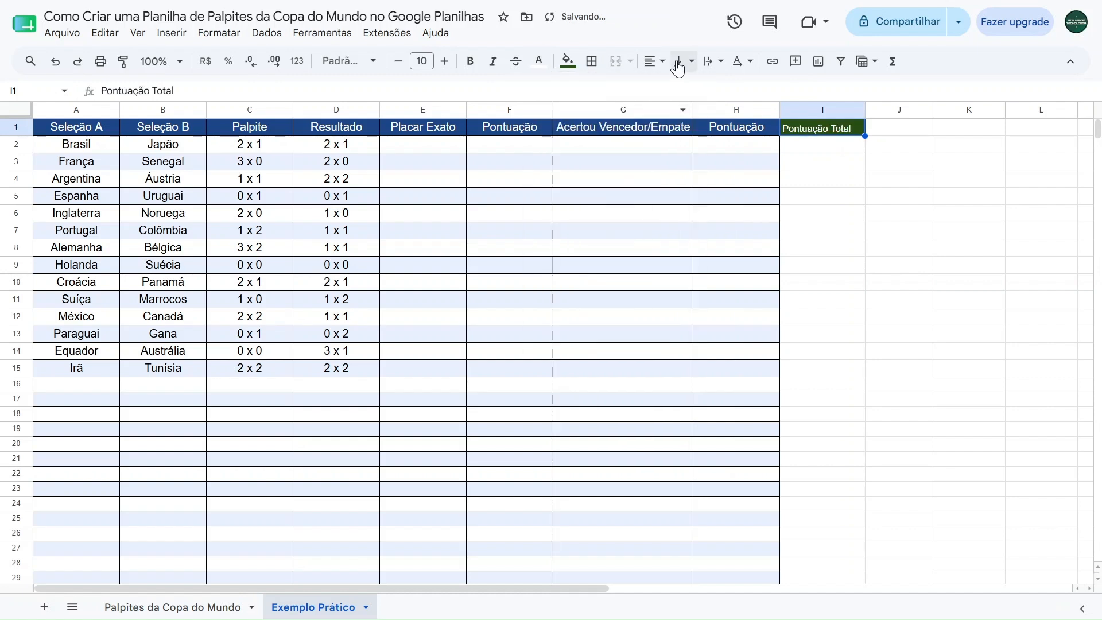
- Align the Pontuação Total header in I1 to the middle vertically and center it horizontally
left_click(683, 61)
left_click(704, 87)
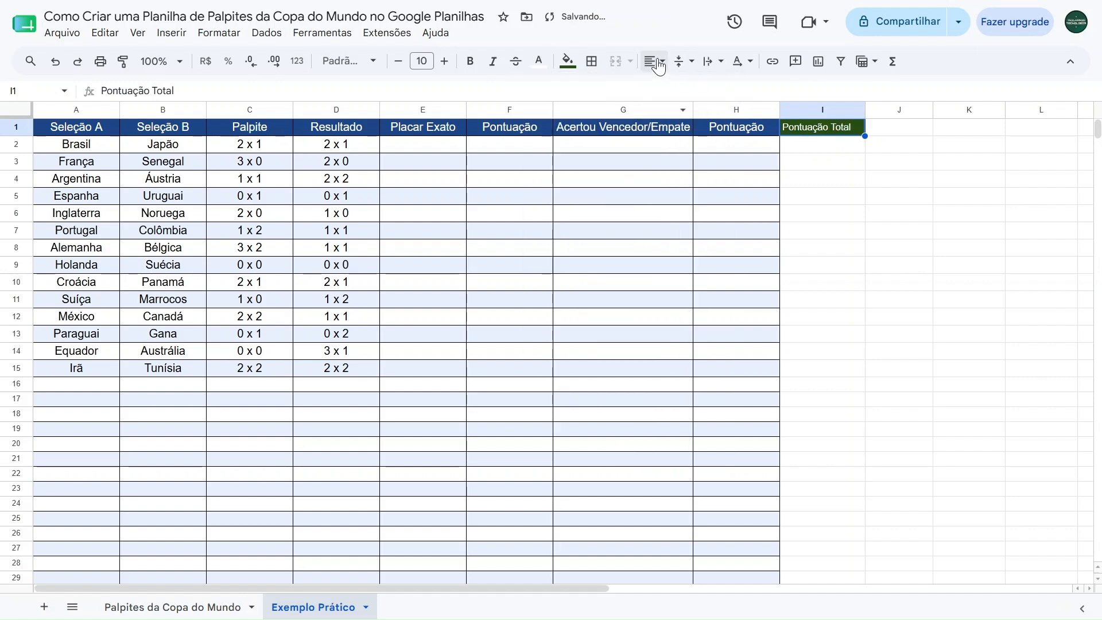
left_click(654, 60)
left_click(680, 88)
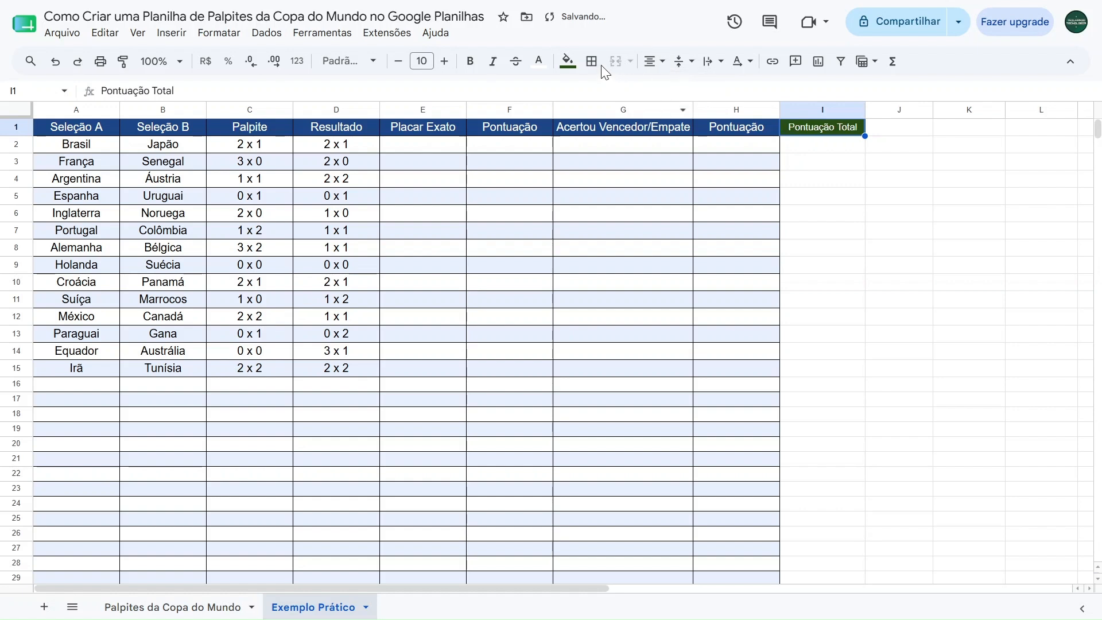
- Apply all borders to I1:I2 and set its font size to 12
left_click_drag(813, 134, 816, 147)
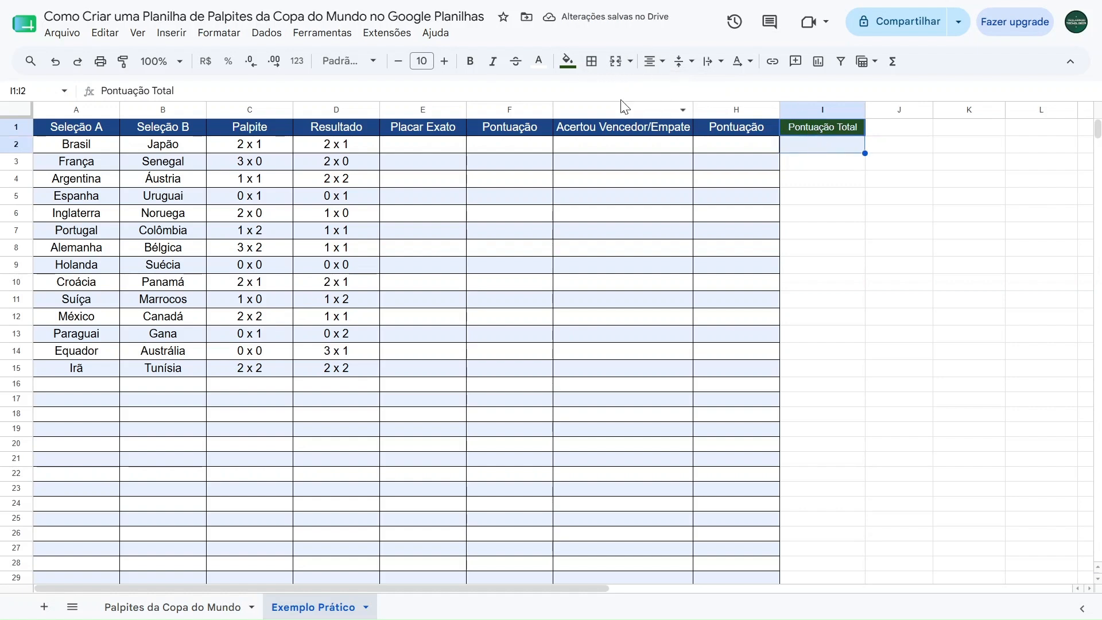
left_click(592, 61)
left_click(598, 90)
left_click(445, 61)
left_click(446, 60)
left_click(446, 61)
- Fill cell I2, below the Pontuação Total header, with light green
left_click(819, 147)
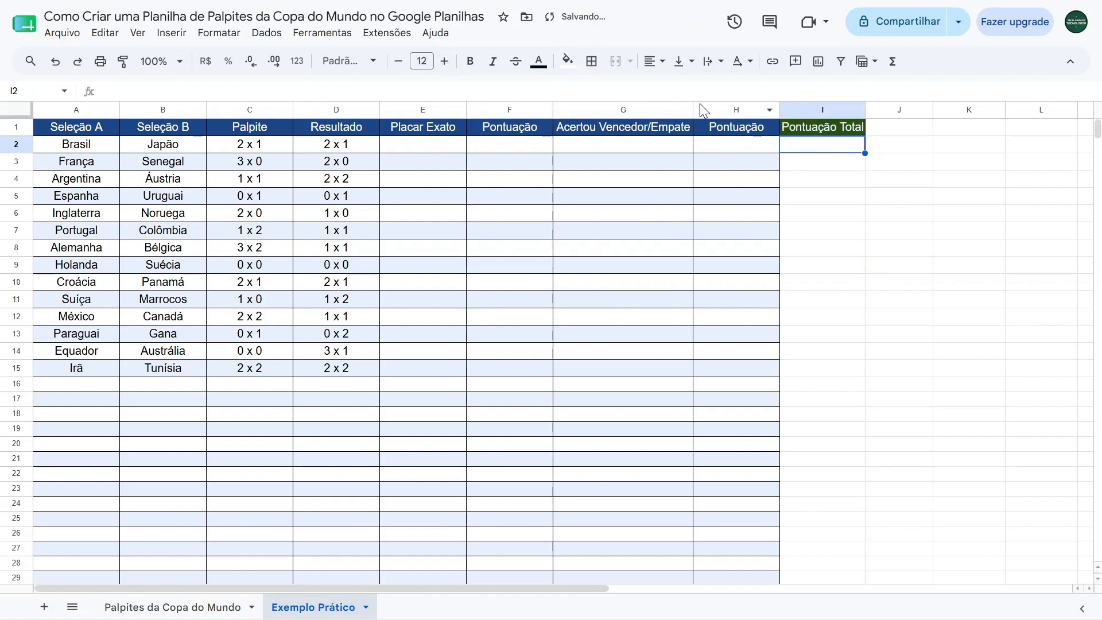
left_click(565, 63)
left_click(635, 141)
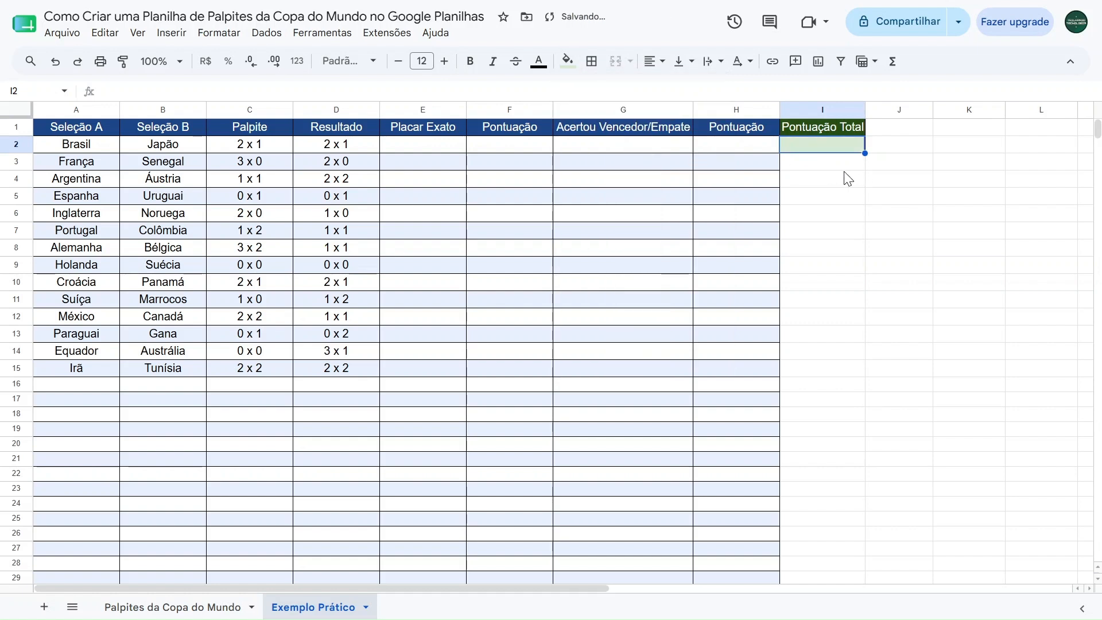
left_click(840, 183)
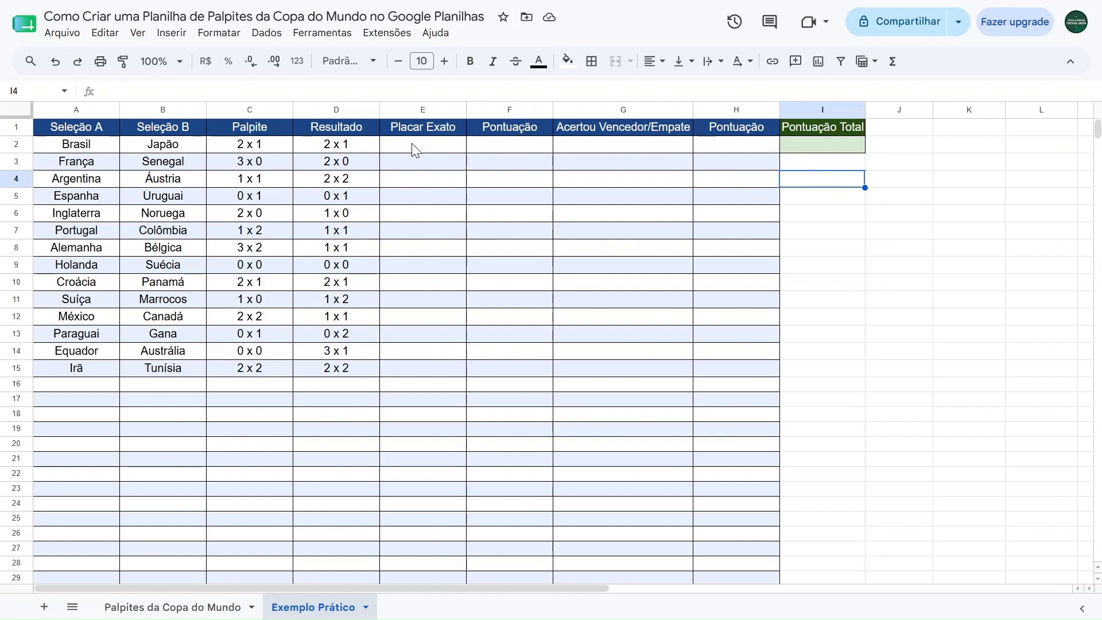
left_click_drag(413, 145, 401, 367)
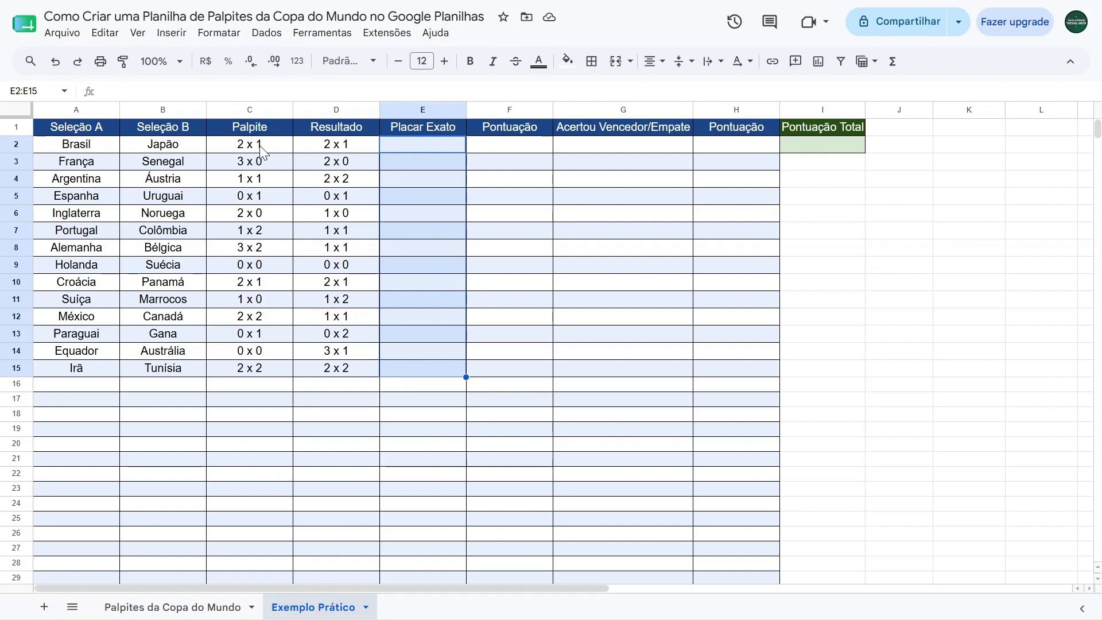
left_click(410, 147)
left_click(611, 148)
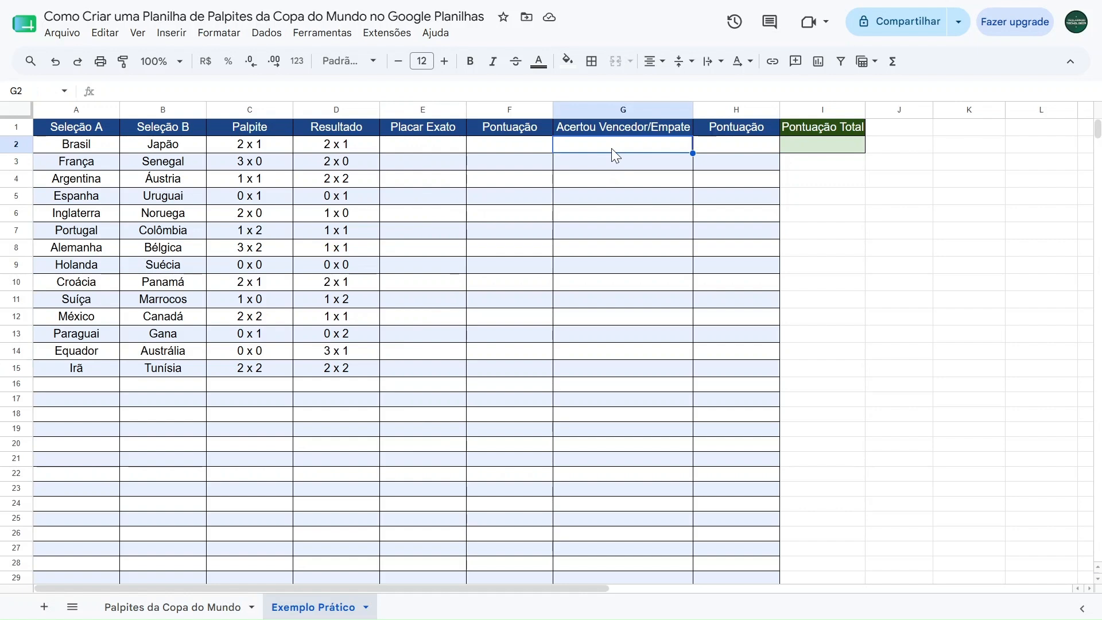
- Insert checkboxes in the Placar Exato column, cells E2:E15
left_click(427, 147)
left_click_drag(426, 147, 427, 368)
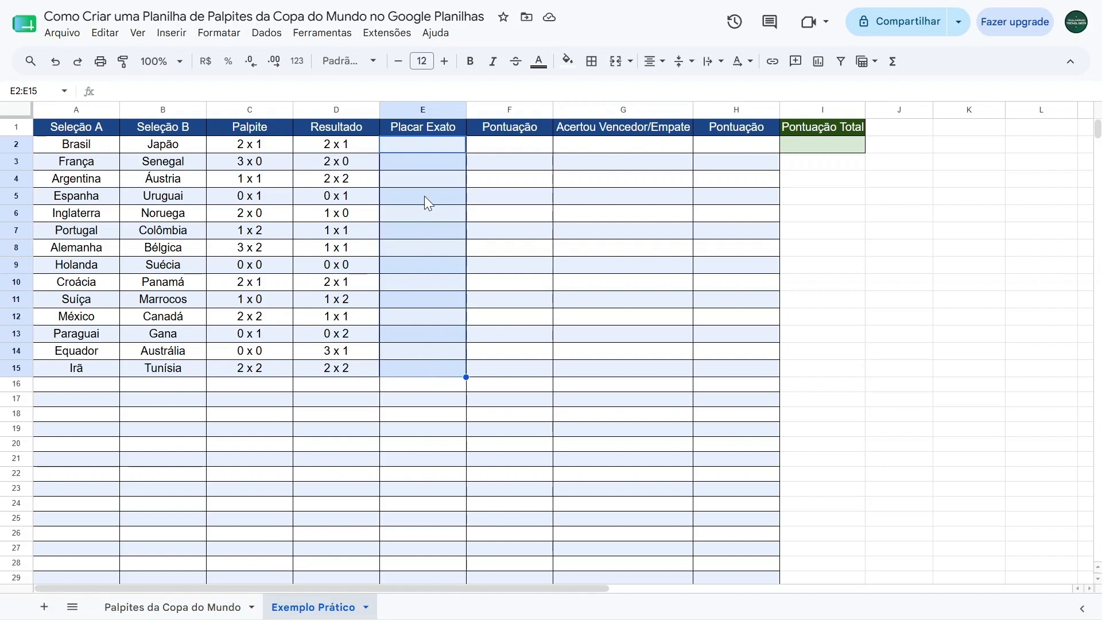
left_click(172, 35)
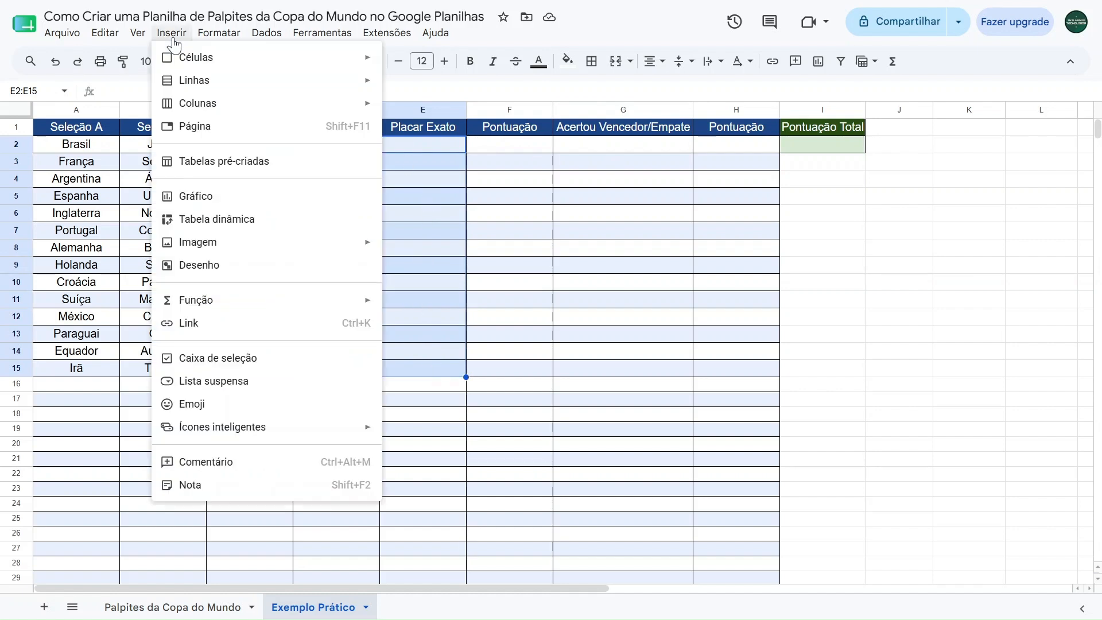
left_click(205, 362)
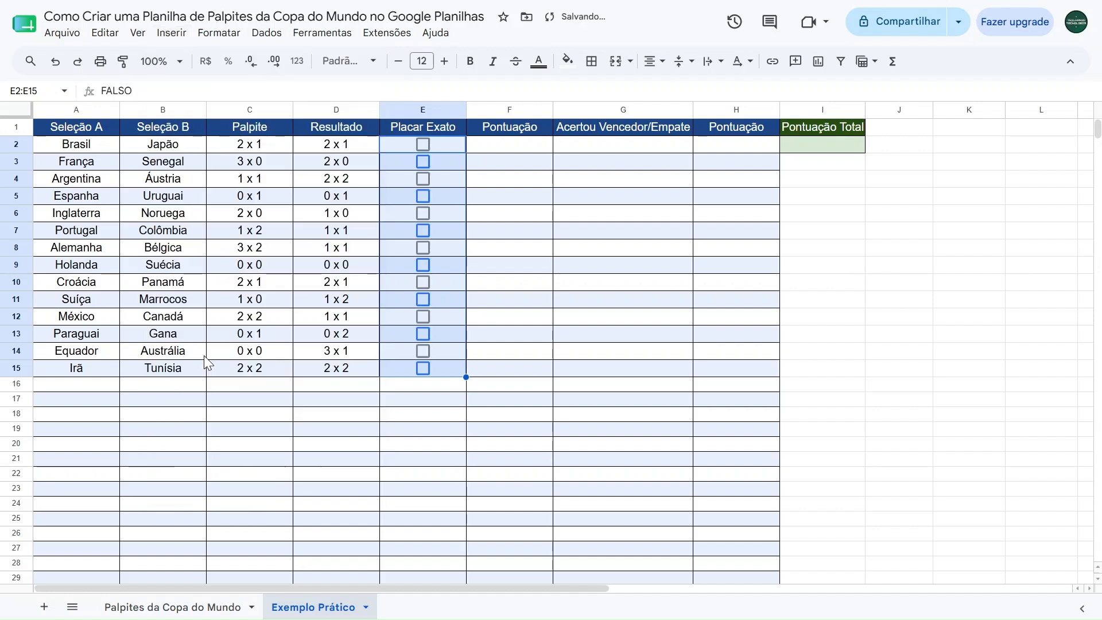
- Toggle the E2 checkbox on and back off, examining the underlying cell value in each state
left_click(433, 144)
left_click(426, 146)
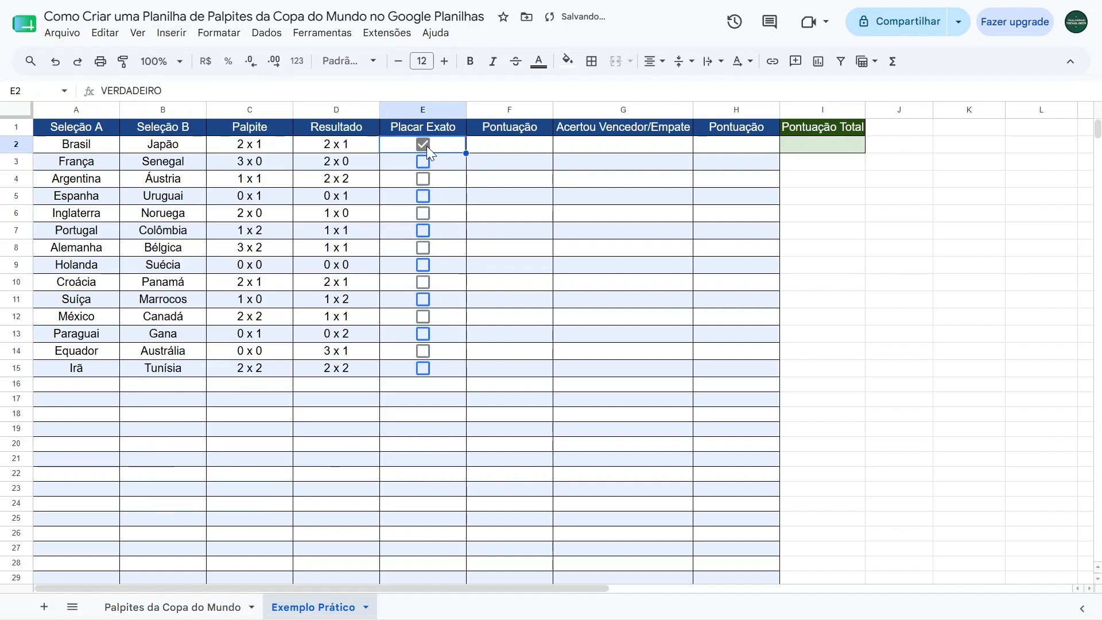
left_click_drag(195, 90, 56, 90)
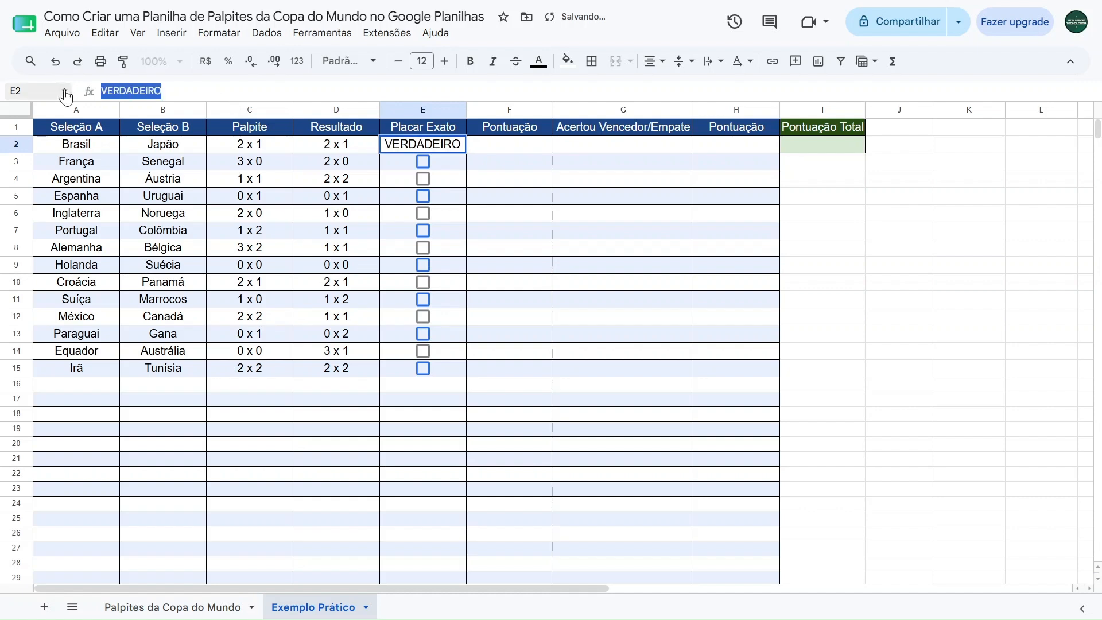
left_click_drag(179, 91, 102, 91)
left_click(172, 90)
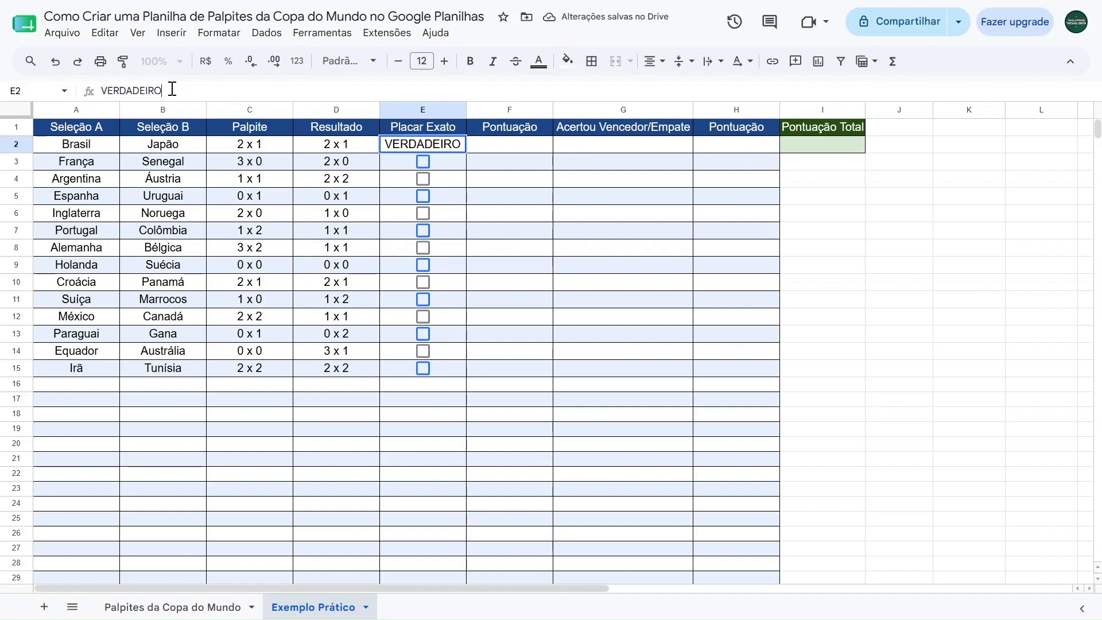
left_click(454, 169)
left_click(425, 141)
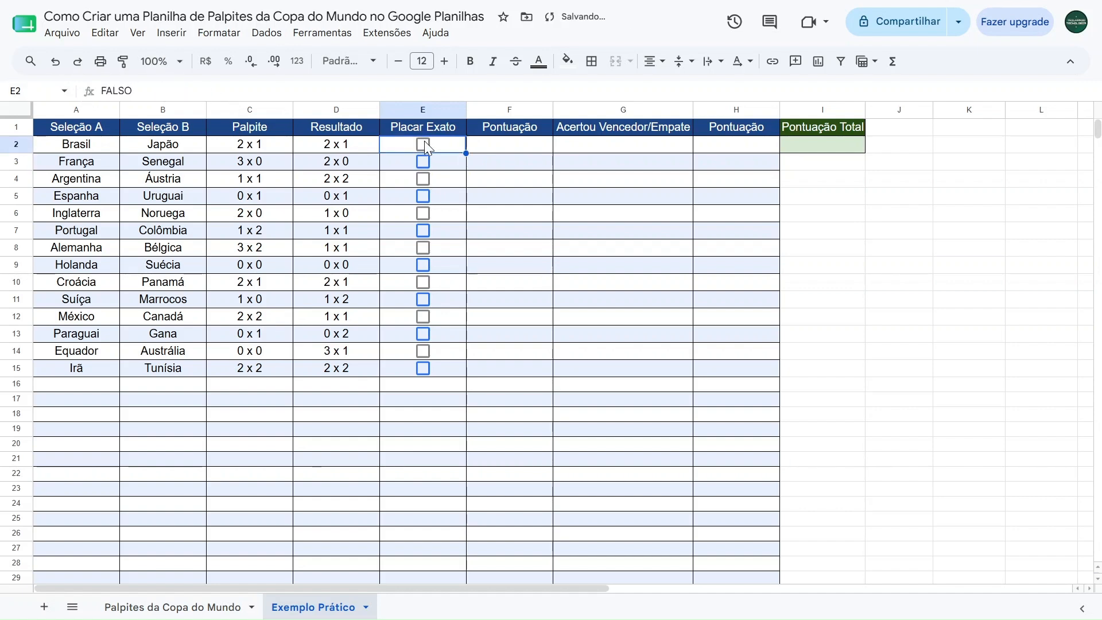
left_click_drag(150, 88, 69, 91)
left_click_drag(159, 92, 85, 97)
key("Escape")
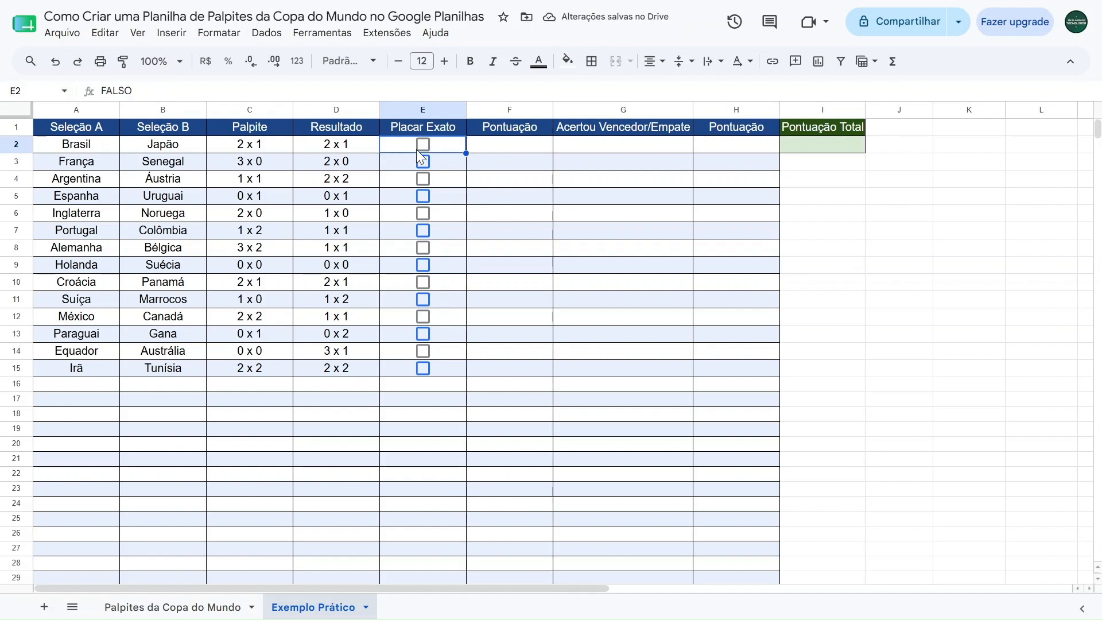
- Insert checkboxes in the Acertou Vencedor/Empate column, cells G2:G15
left_click(596, 150)
left_click_drag(597, 150, 607, 371)
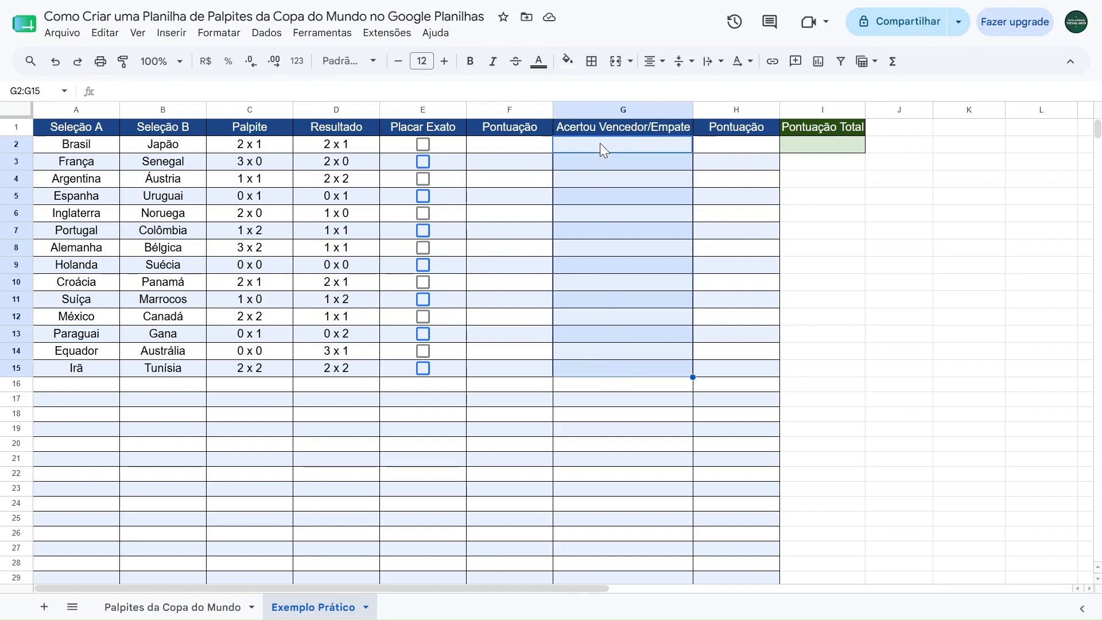
left_click(167, 35)
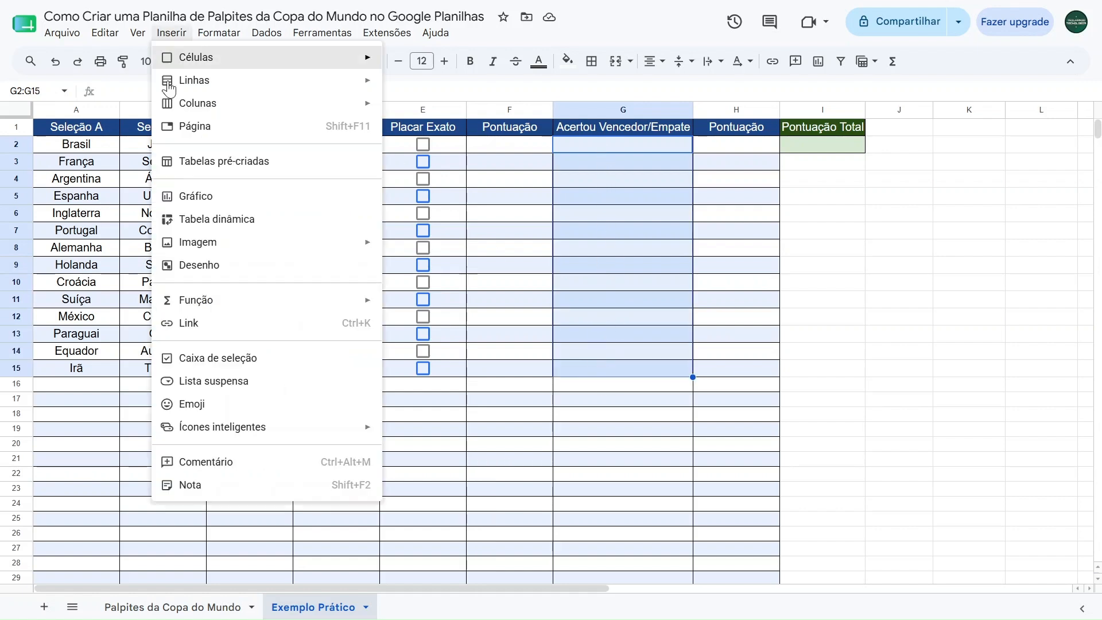
left_click(214, 358)
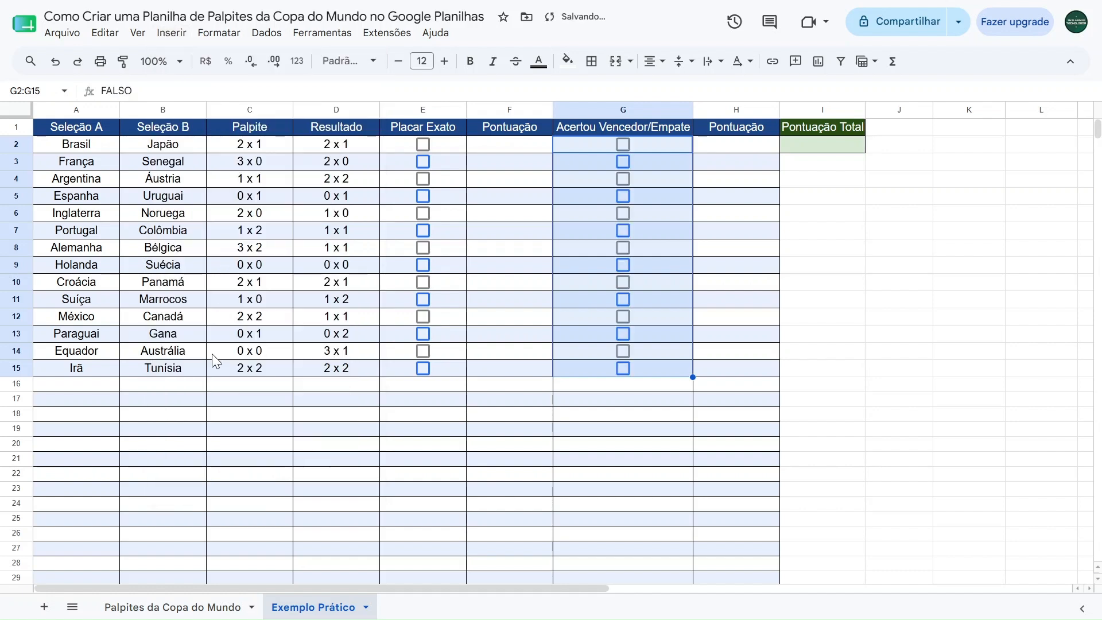
- Tick Placar Exato in rows 2, 5, 9, 10 and 15, and Acertou Vencedor/Empate in rows 3, 4, 6, 12 and 13
left_click(588, 151)
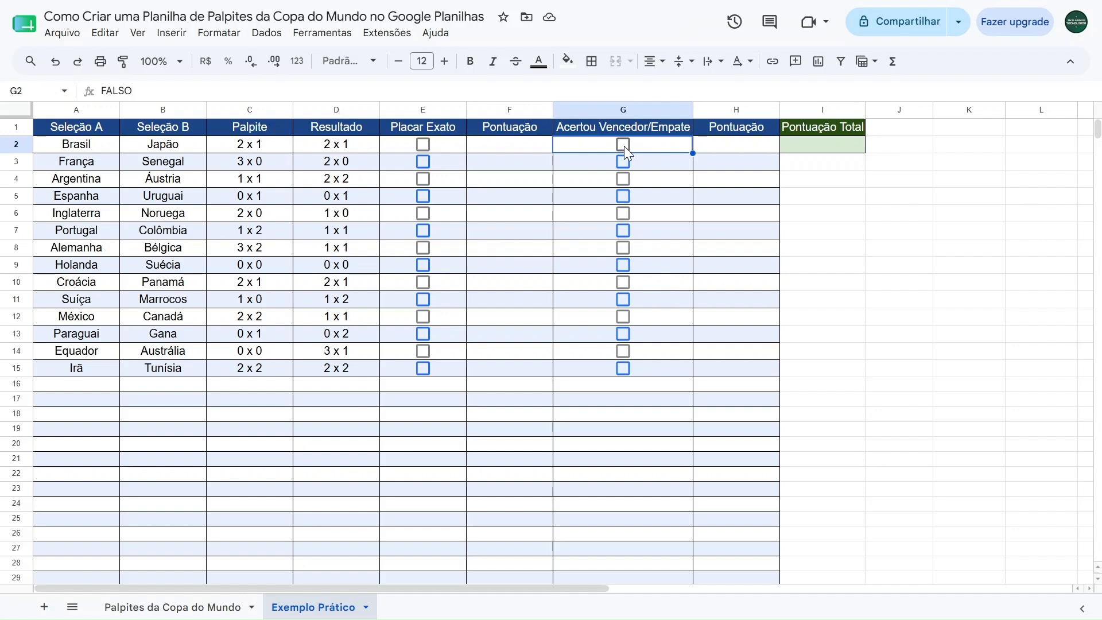
left_click(450, 154)
left_click(647, 149)
left_click(450, 146)
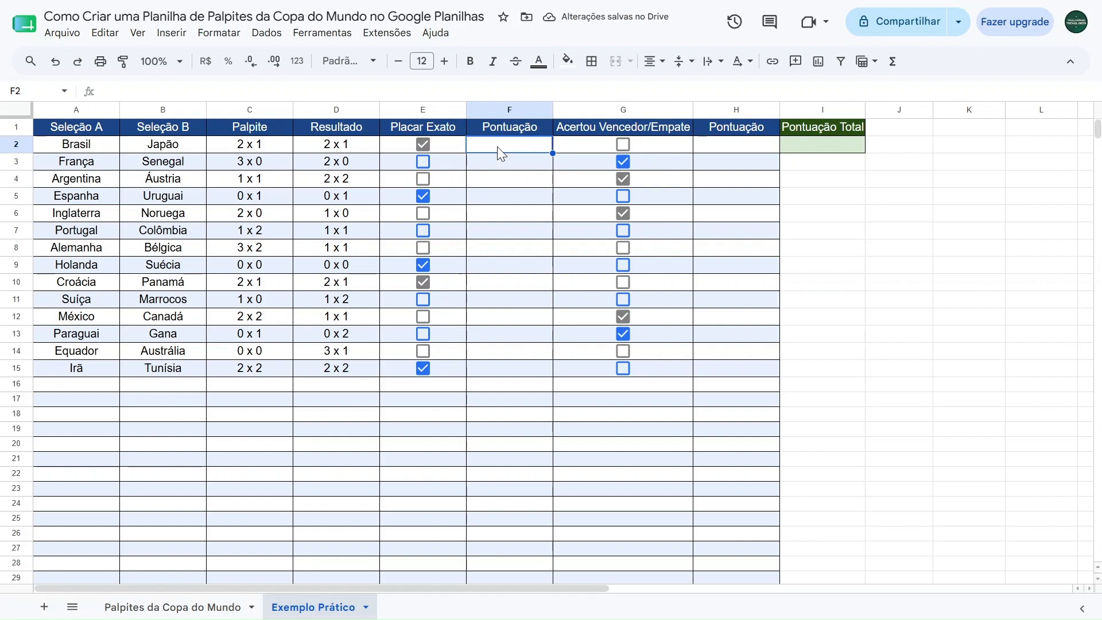
- Review the ticked Placar Exato cells in rows 2, 5, 9, 10 and 15
left_click(453, 151)
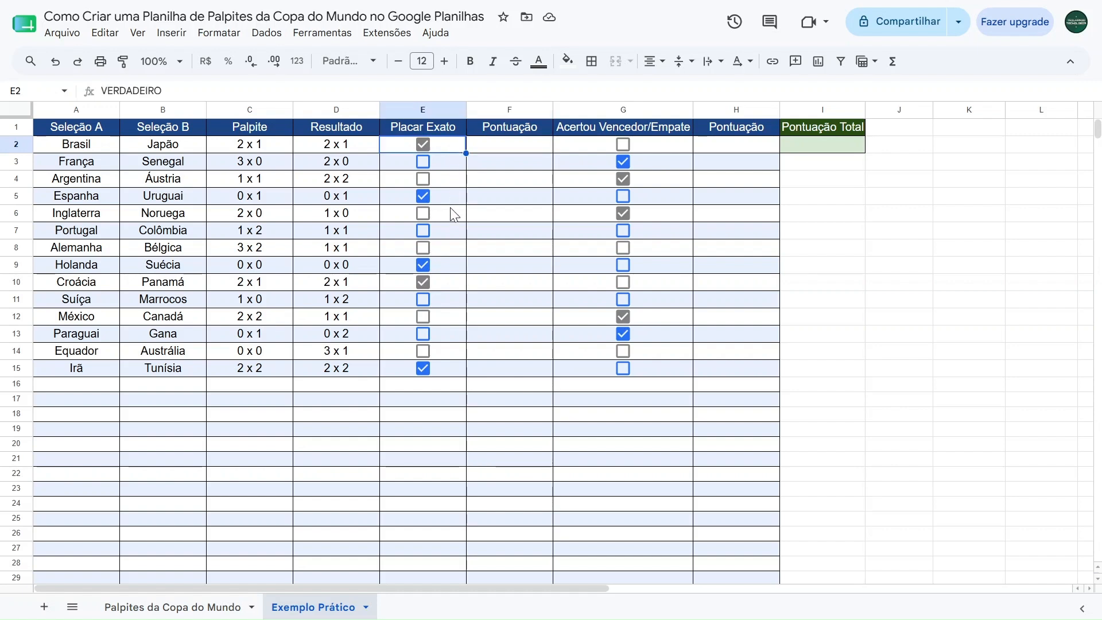
left_click(452, 198)
left_click(452, 147)
left_click(448, 196)
left_click(452, 270)
left_click(446, 286)
left_click(445, 368)
left_click(451, 286)
left_click(451, 265)
left_click(450, 197)
left_click(452, 152)
- Enter sample scores in the Pontuação columns: 3 in F2, 1 in H3 and 0 in H8
left_click(510, 148)
type("3")
key("Return")
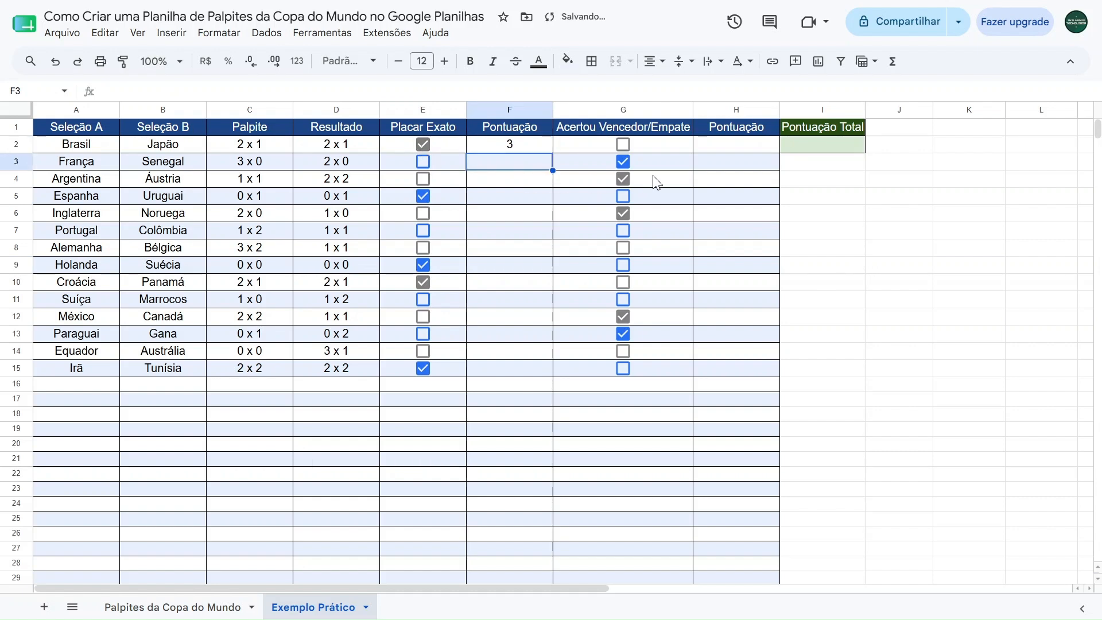
left_click(720, 167)
type("1")
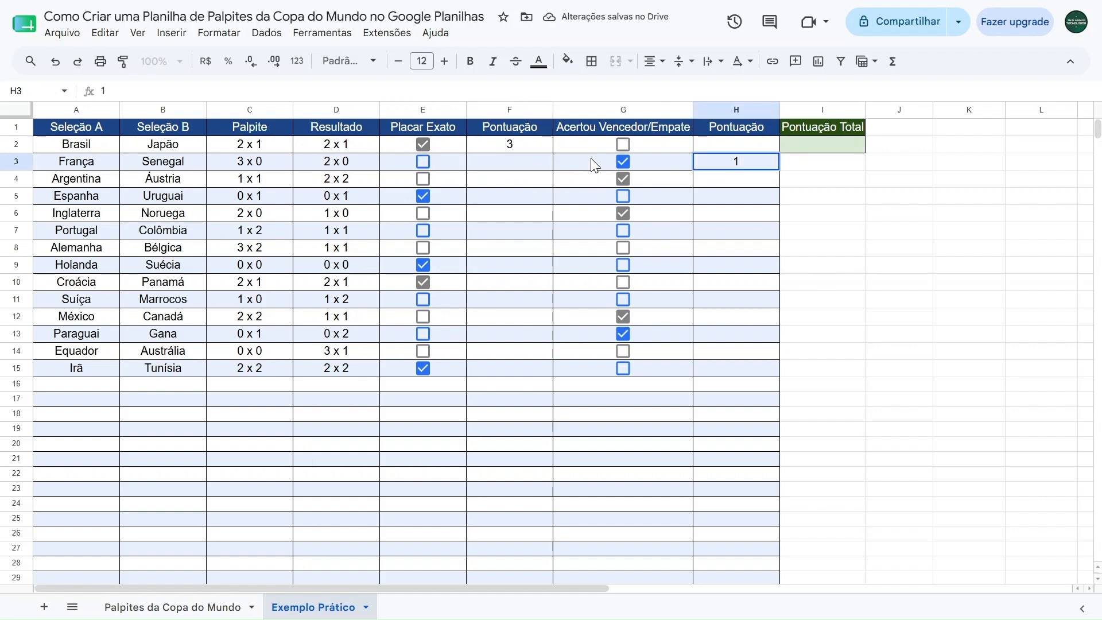
key("Return")
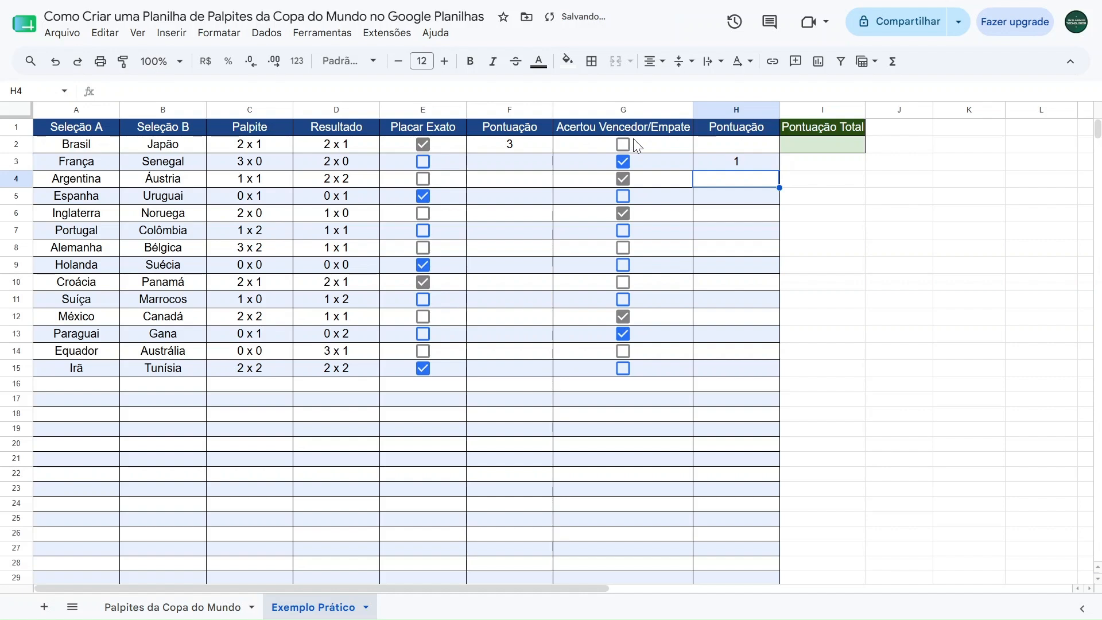
left_click(686, 251)
left_click(721, 247)
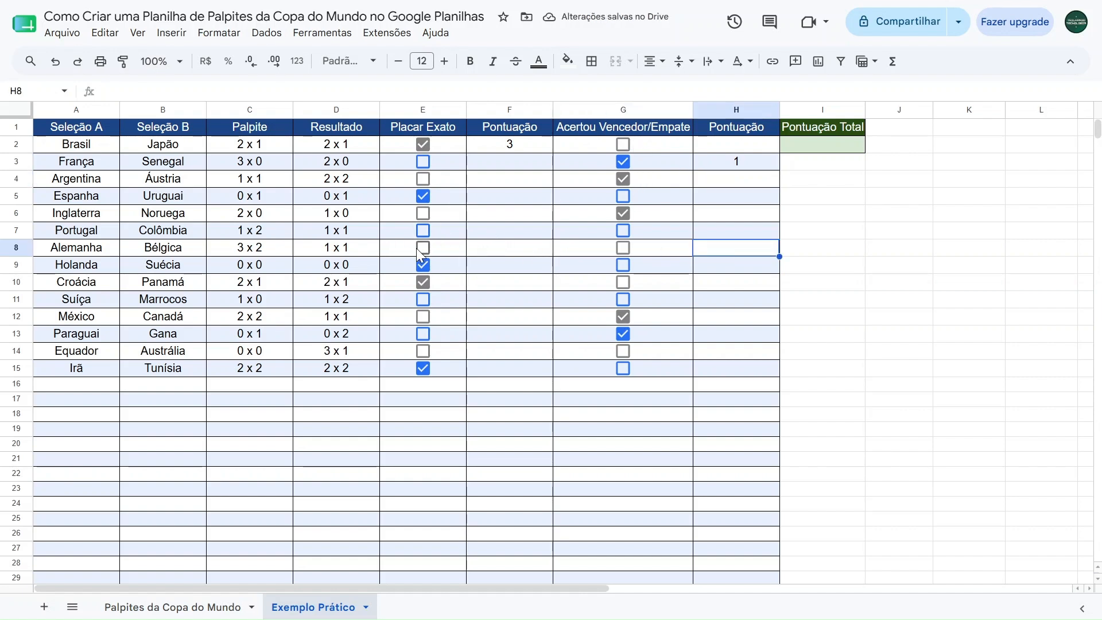
type("0")
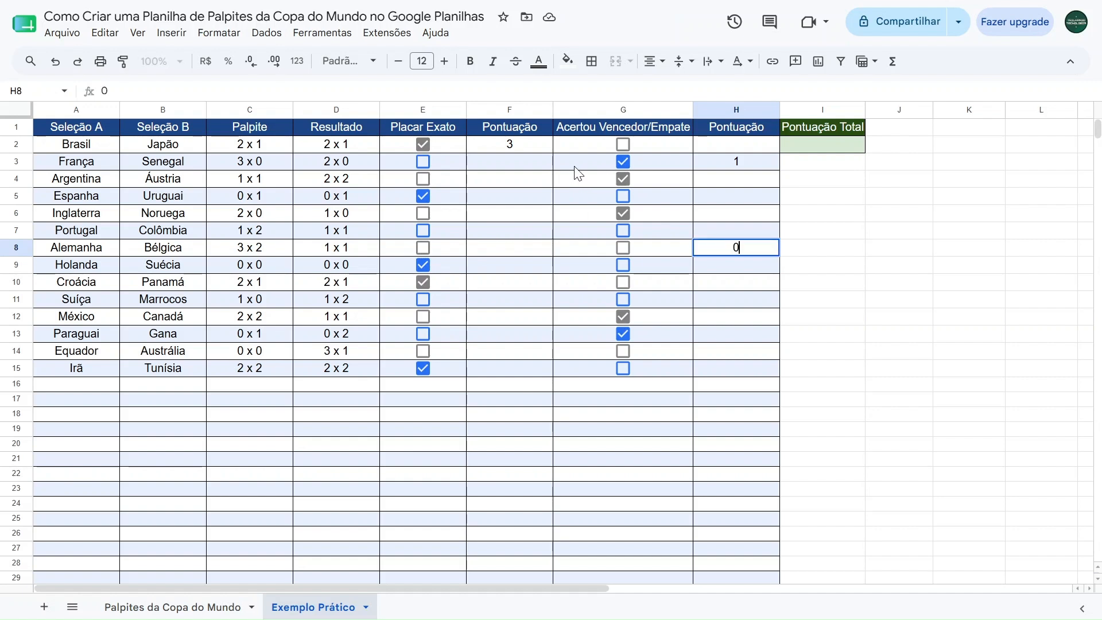
key("Return")
- Clear the sample scores from H8, H3 and F2
left_click(720, 250)
key("Delete")
left_click(722, 167)
key("Delete")
left_click(512, 148)
key("Delete")
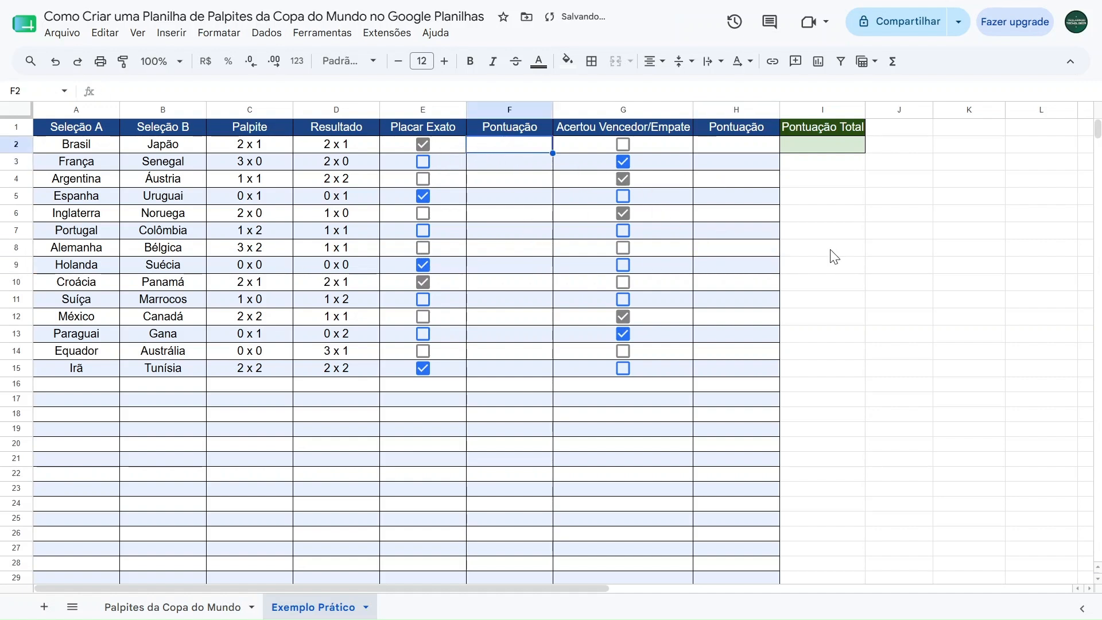
- Inspect the value stored behind the ticked Placar Exato checkbox in E2
left_click(450, 147)
left_click_drag(204, 92, 64, 92)
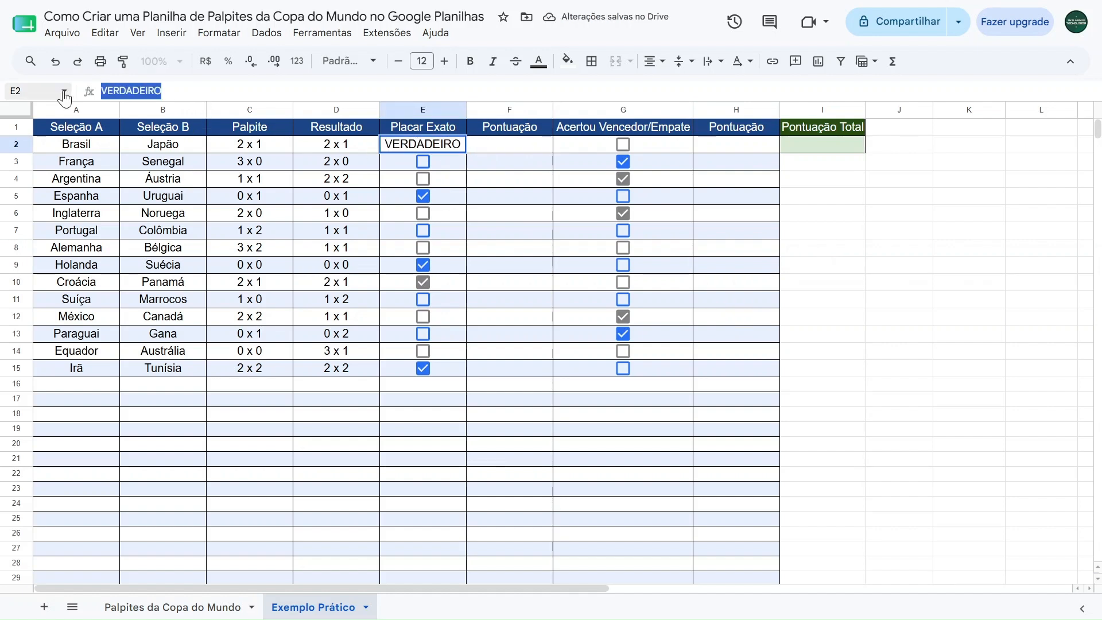
key("Escape")
- Enter the formula =CONT.SE(E2;VERDADEIRO) in Pontuação cell F2 to count the exact-score hit
left_click(513, 146)
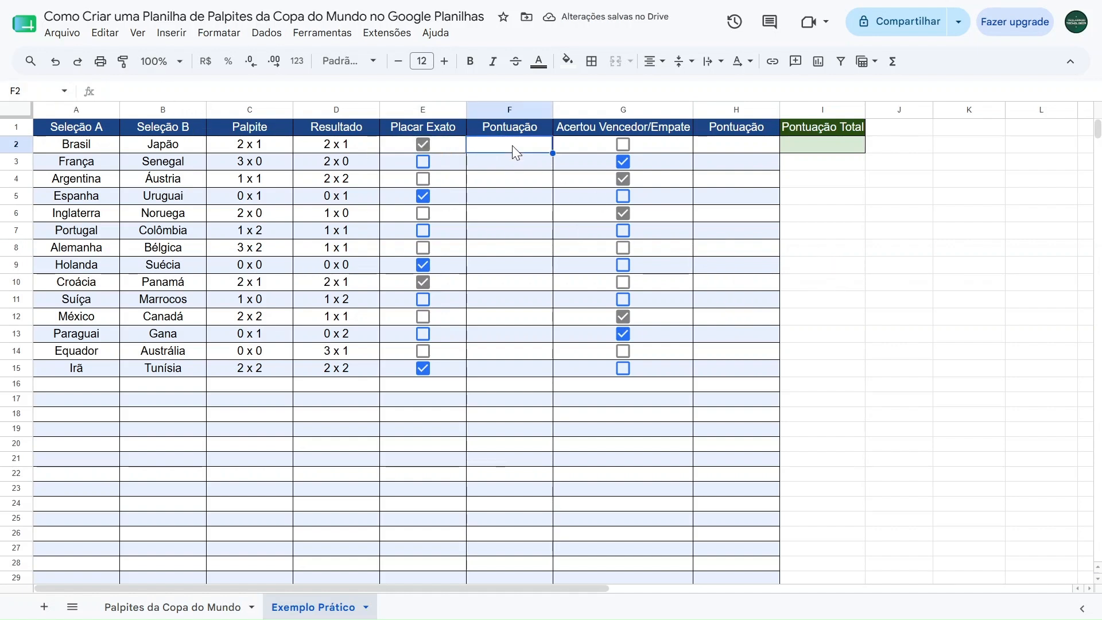
type("=c")
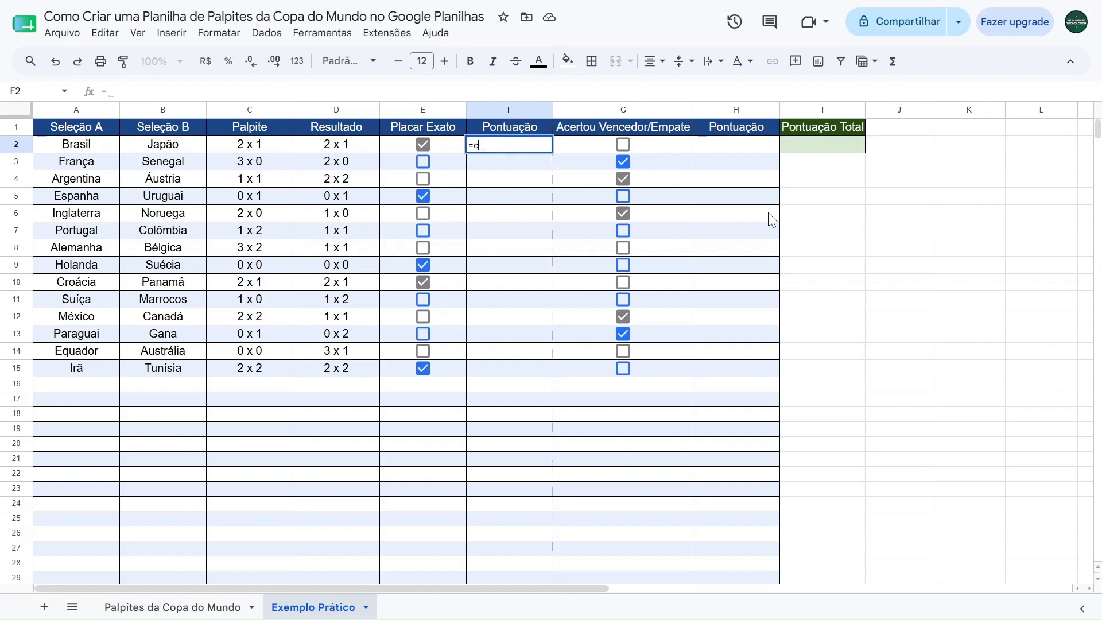
type("ont.se")
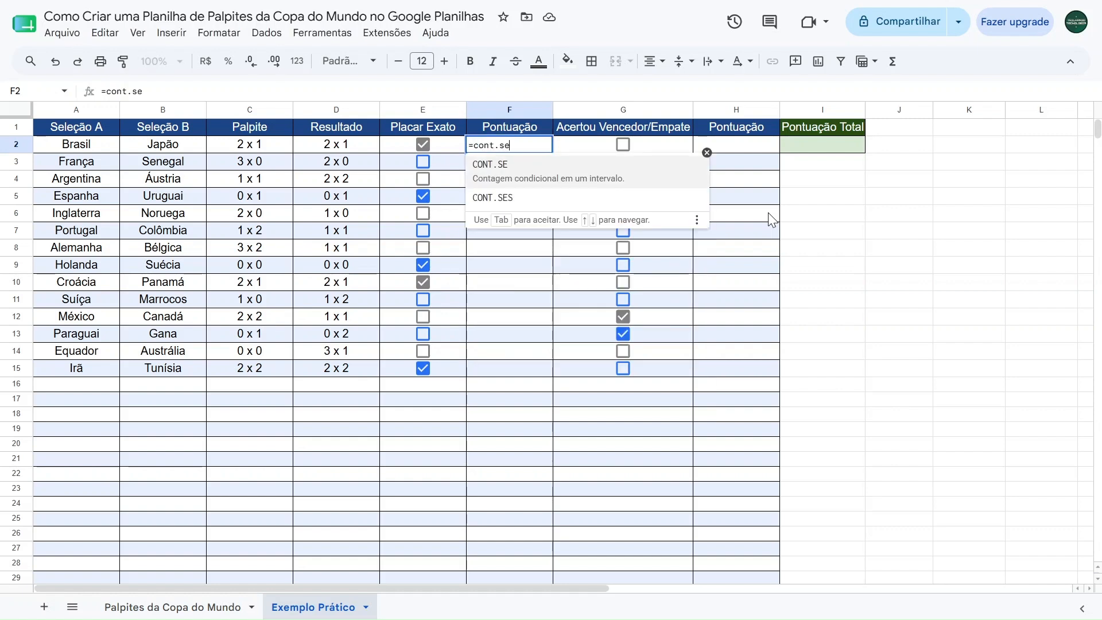
left_click(546, 179)
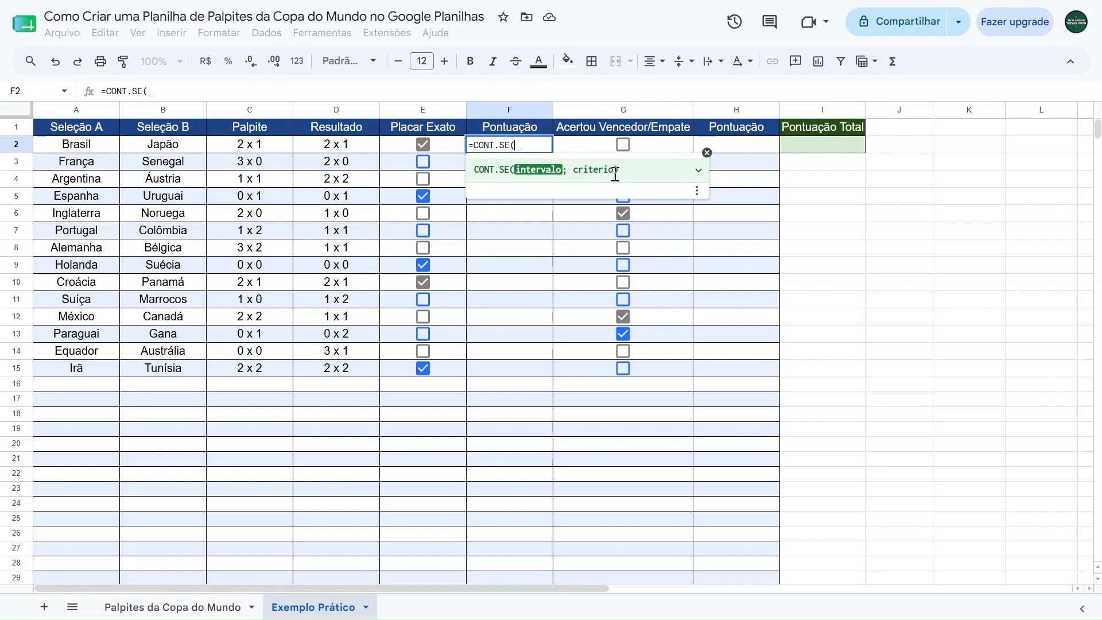
left_click(698, 171)
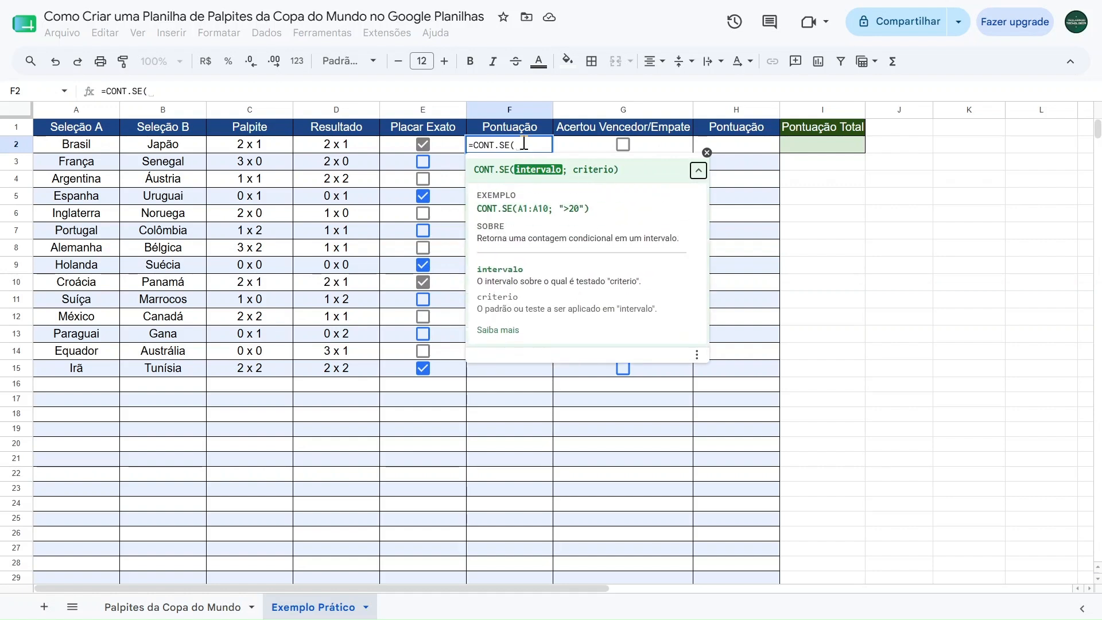
left_click(443, 146)
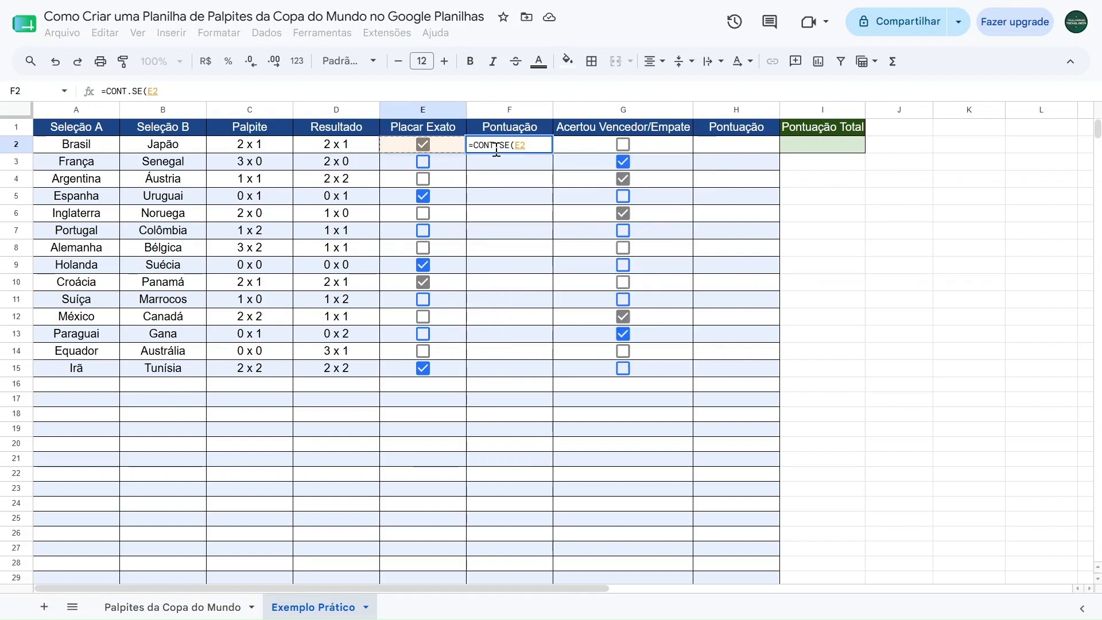
type(";")
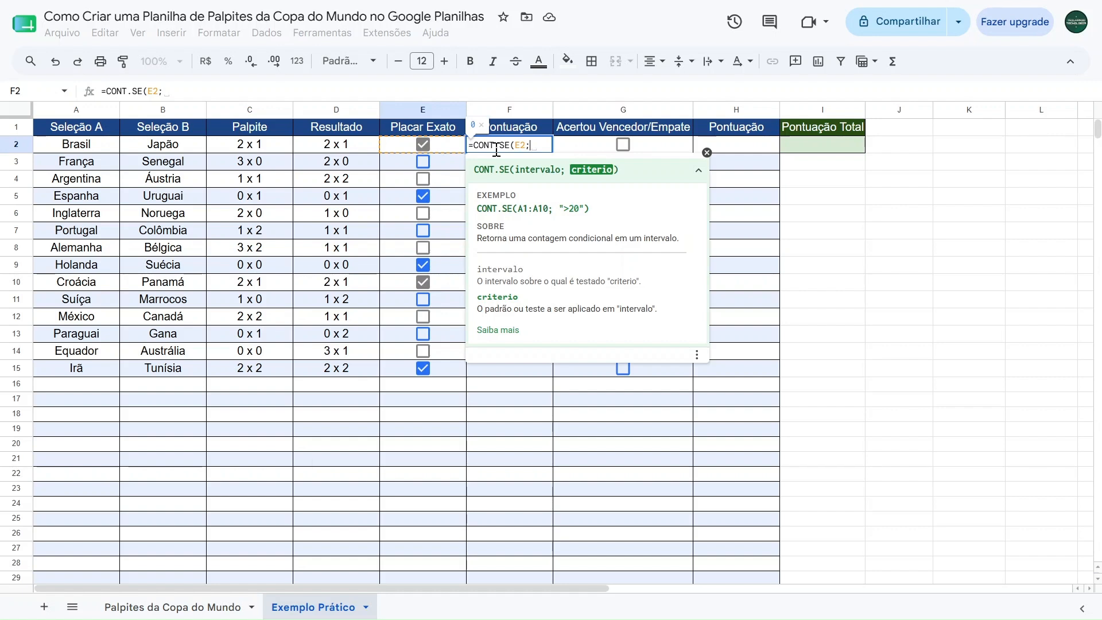
type("VERDADEIRO)")
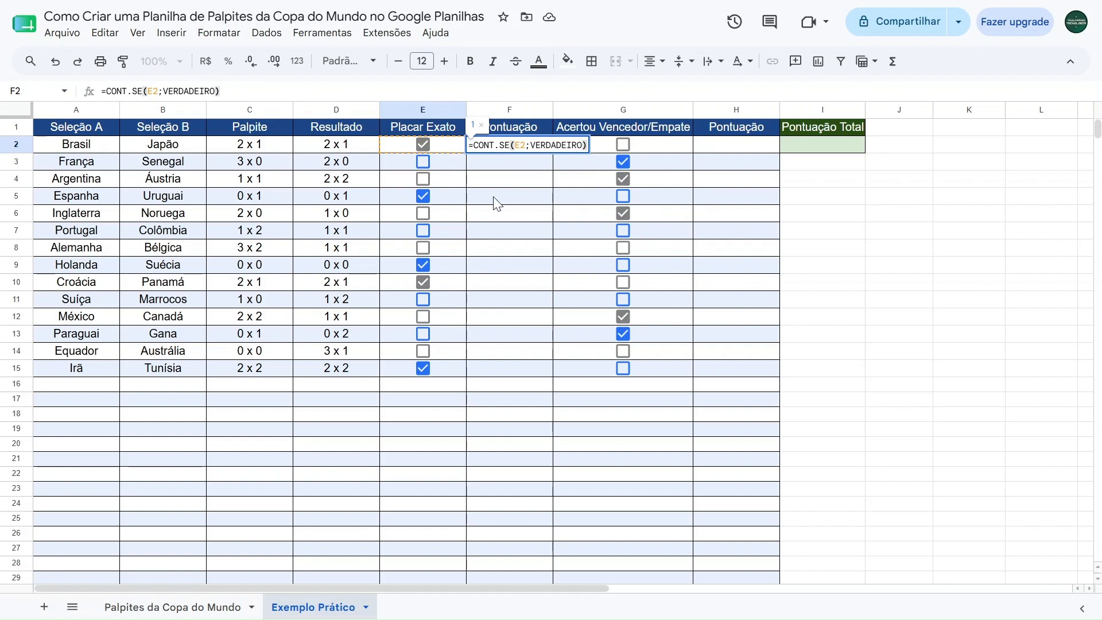
key("Return")
left_click(592, 271)
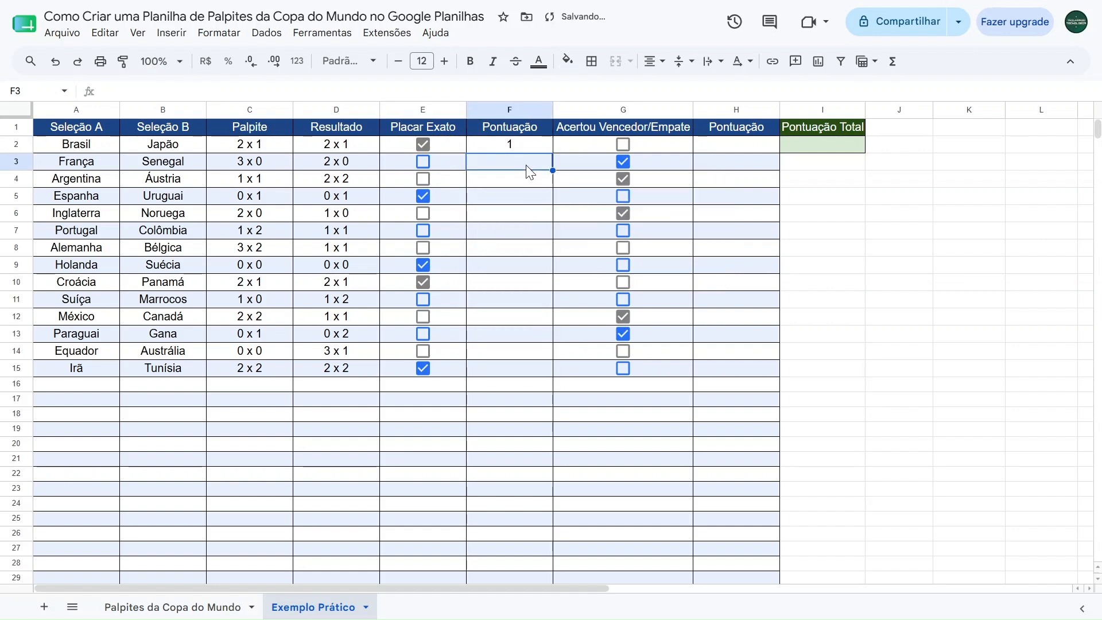
- Multiply the F2 formula by 3 so it reads =CONT.SE(E2;VERDADEIRO)*3
left_click(524, 143)
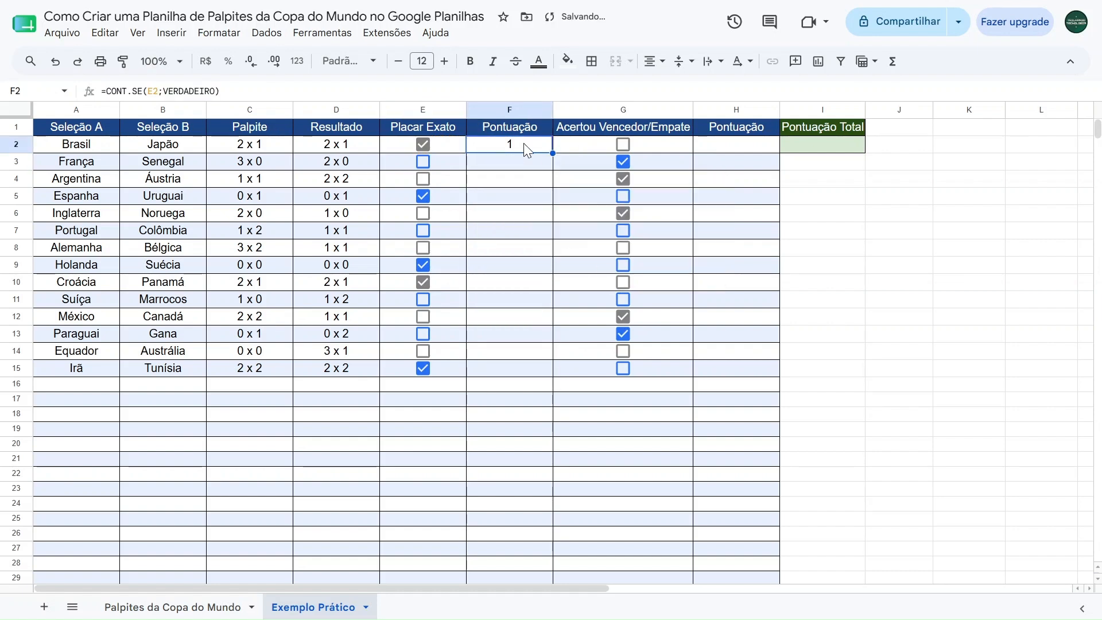
left_click(453, 148)
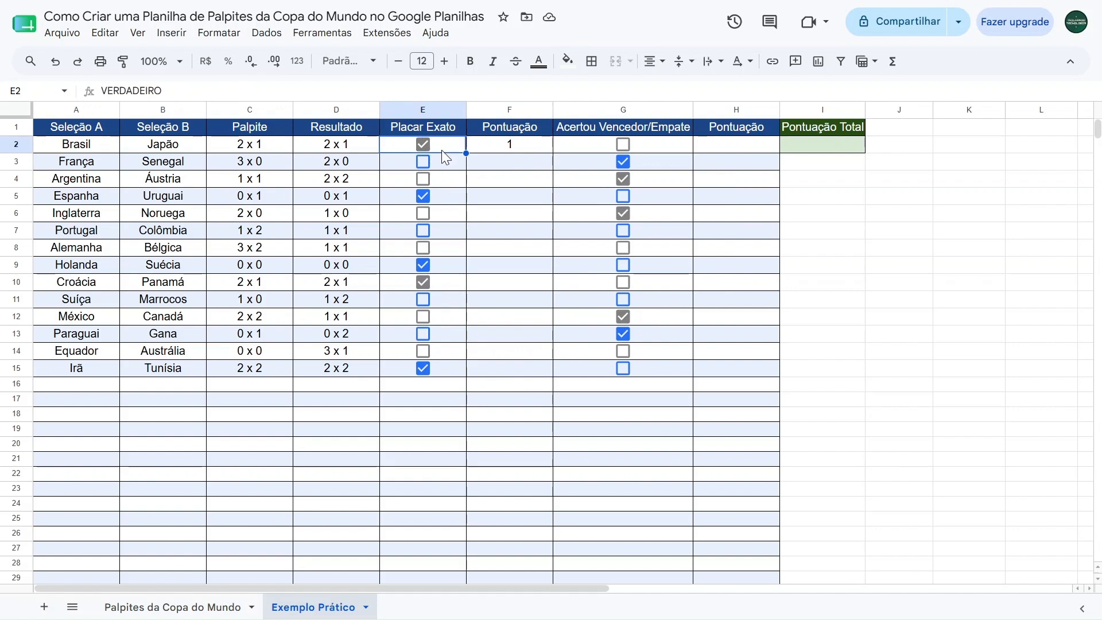
left_click(495, 144)
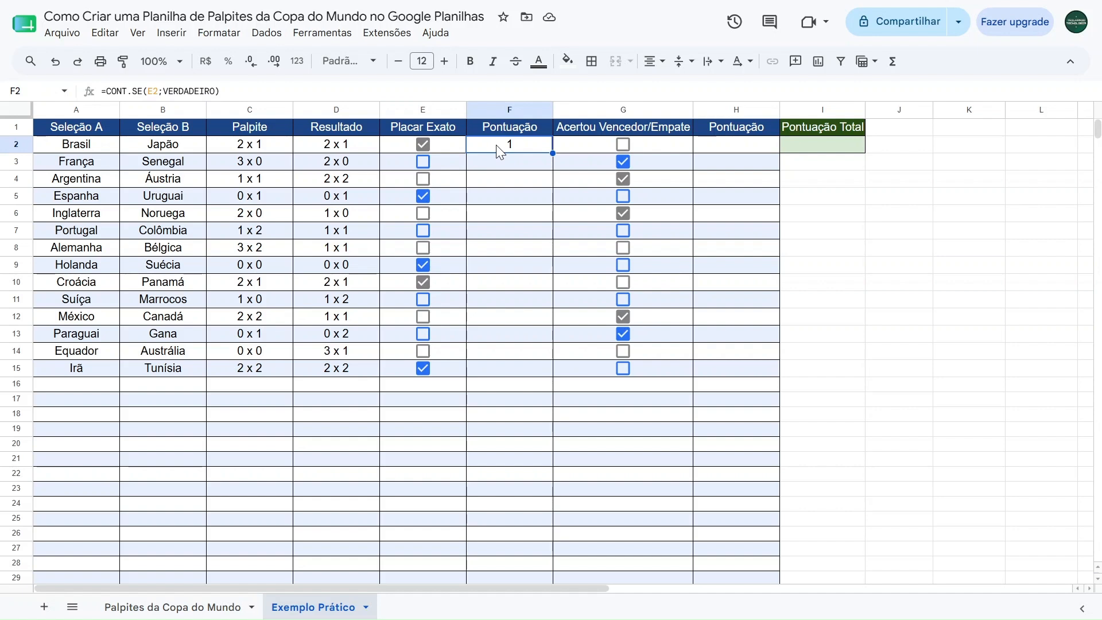
left_click(248, 90)
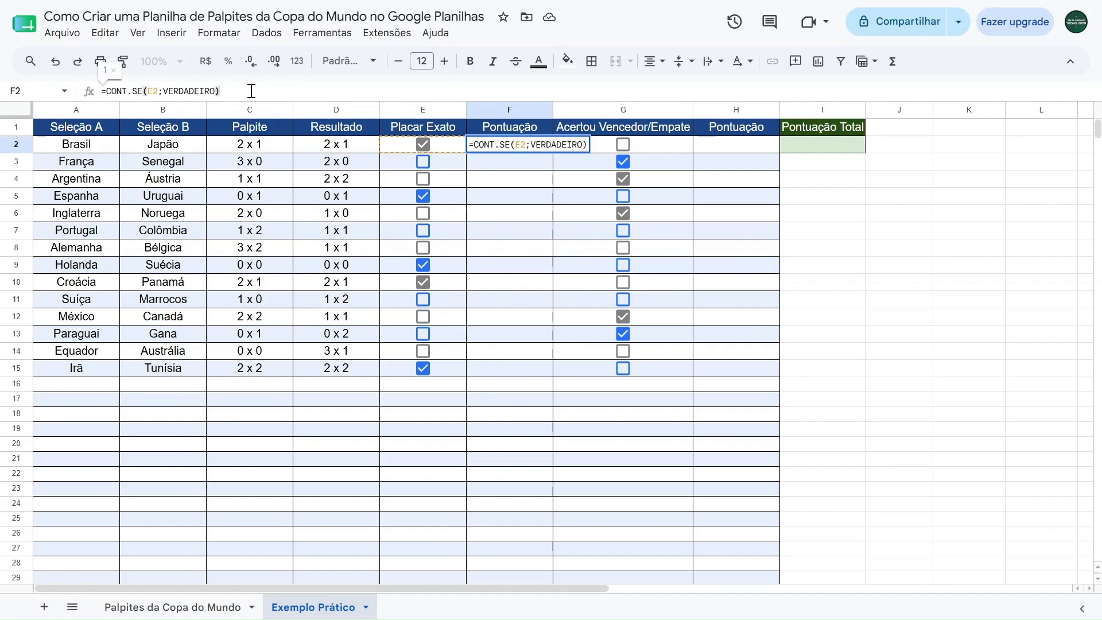
type("*")
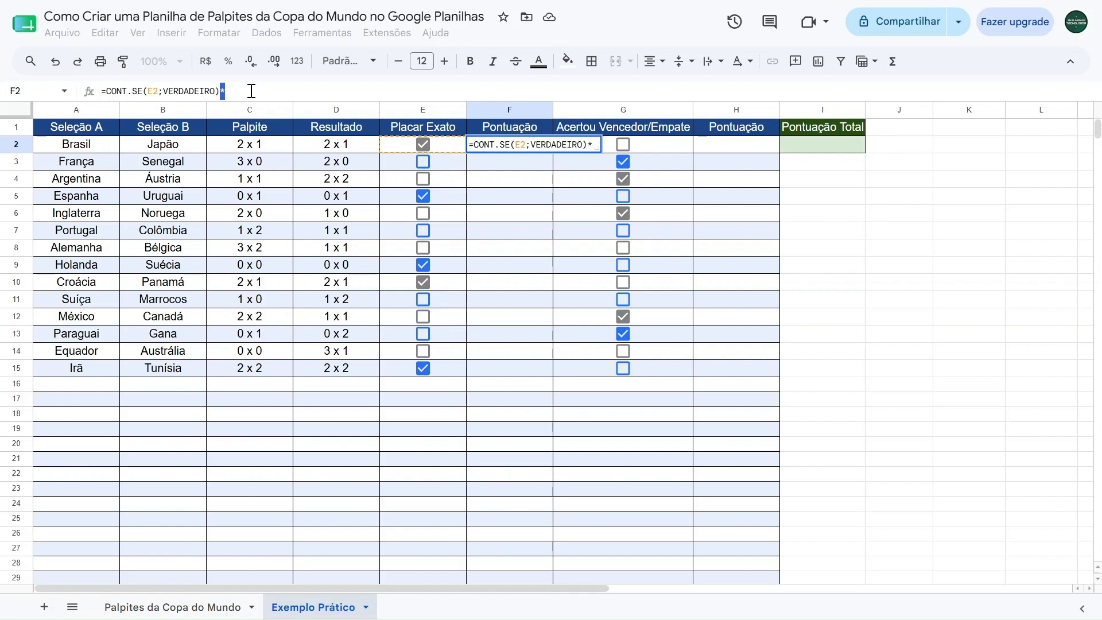
type("3")
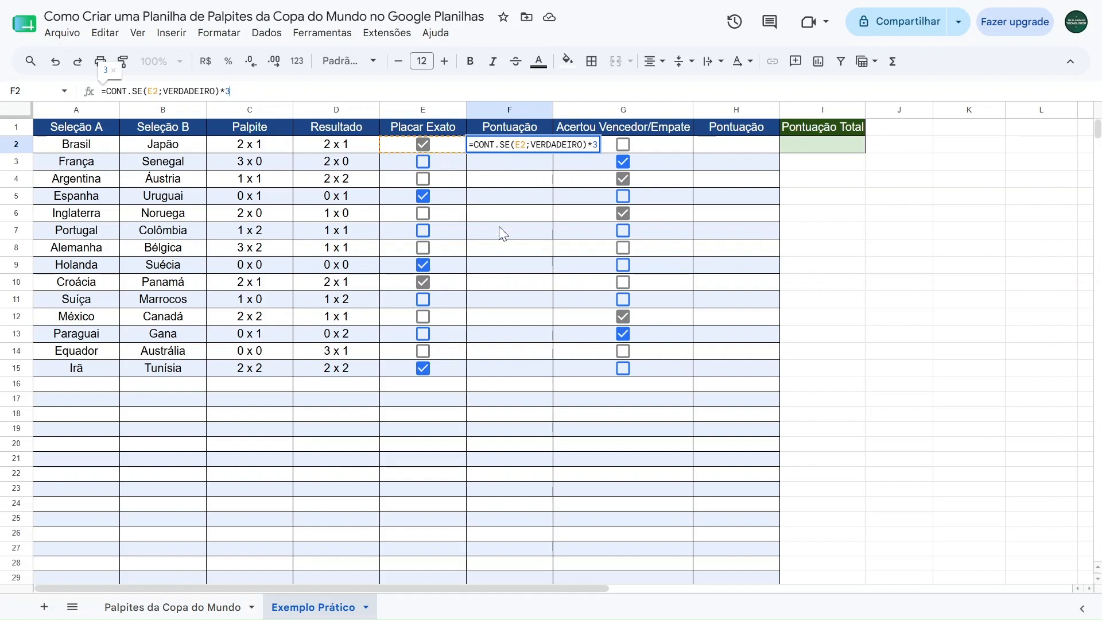
left_click(512, 161)
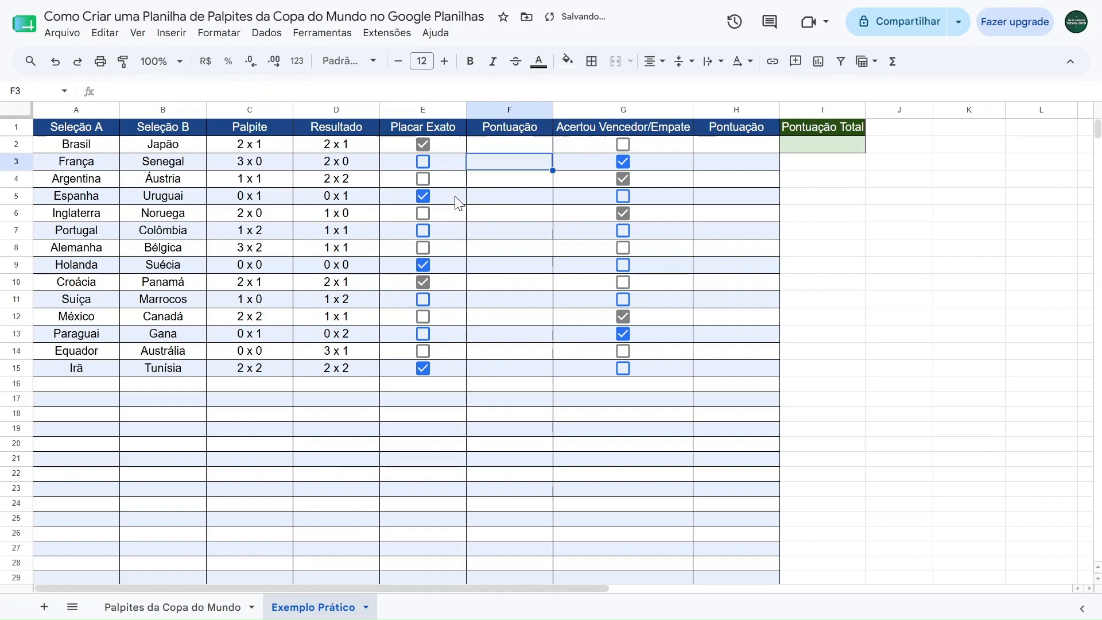
- Test the F2 score by unticking and reticking the E2 checkbox, and review the formula
left_click(425, 147)
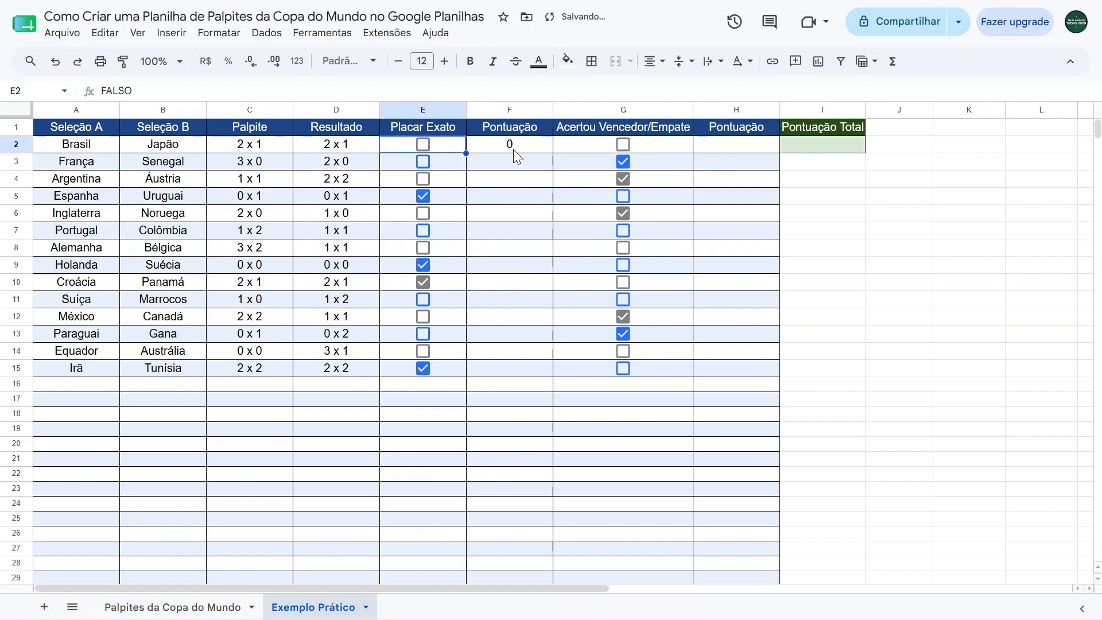
left_click(425, 146)
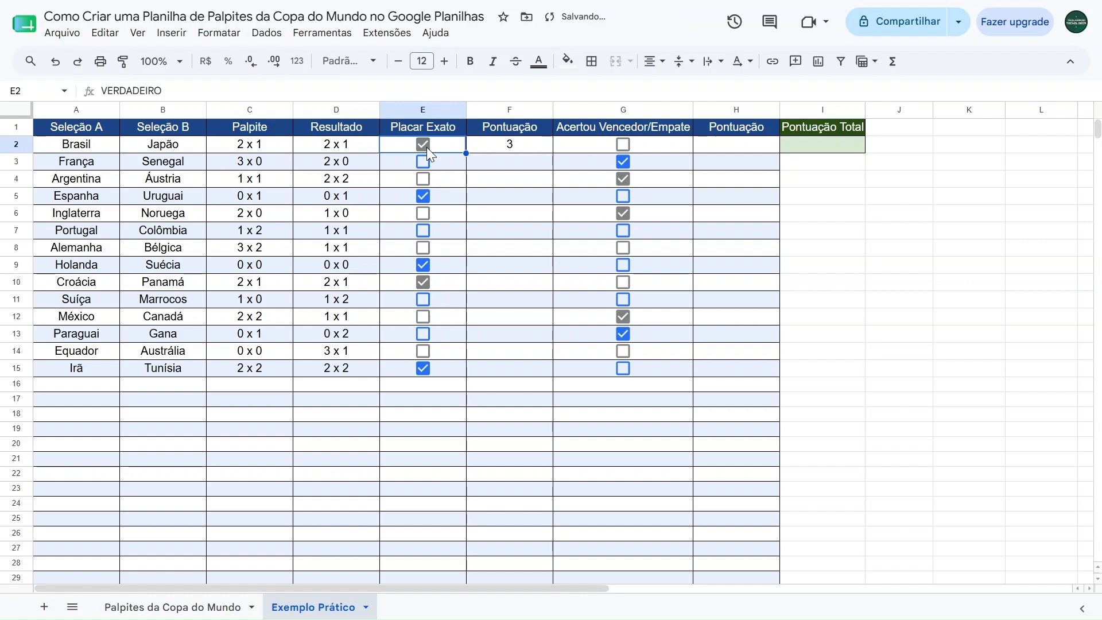
left_click(504, 148)
left_click_drag(246, 92, 66, 107)
key("Escape")
- Fill the exact-score formula from F2 down through F15
left_click_drag(517, 167, 523, 352)
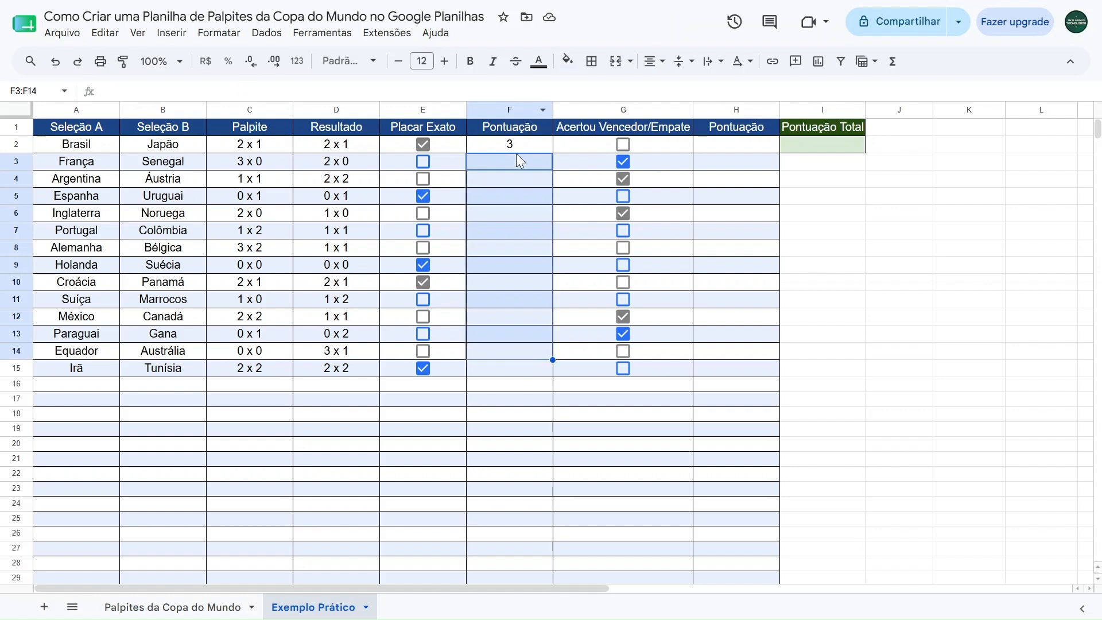
left_click(485, 147)
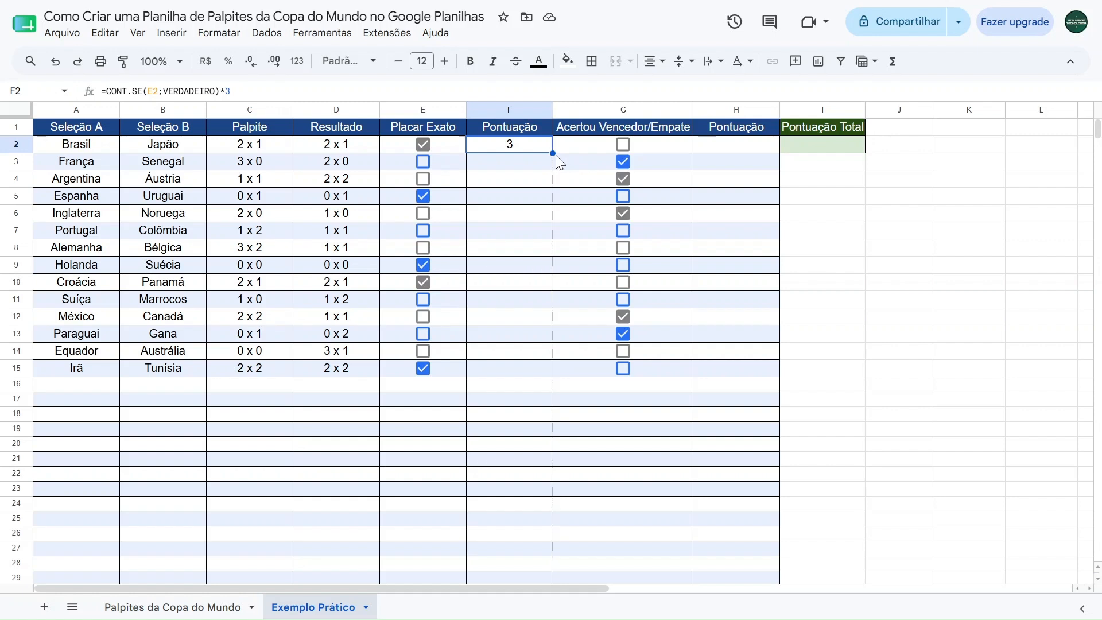
left_click_drag(553, 153, 543, 369)
- Check the copied formulas in F2, F5, F9 and F10, toggling the E10 checkbox off and on to test the score
left_click(487, 146)
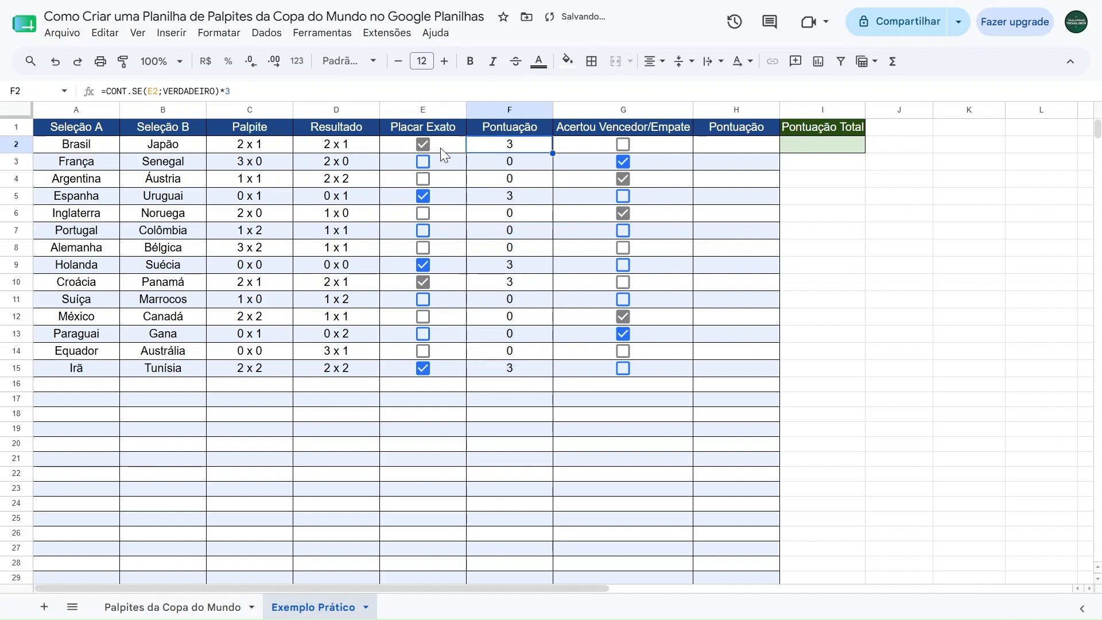
left_click(494, 192)
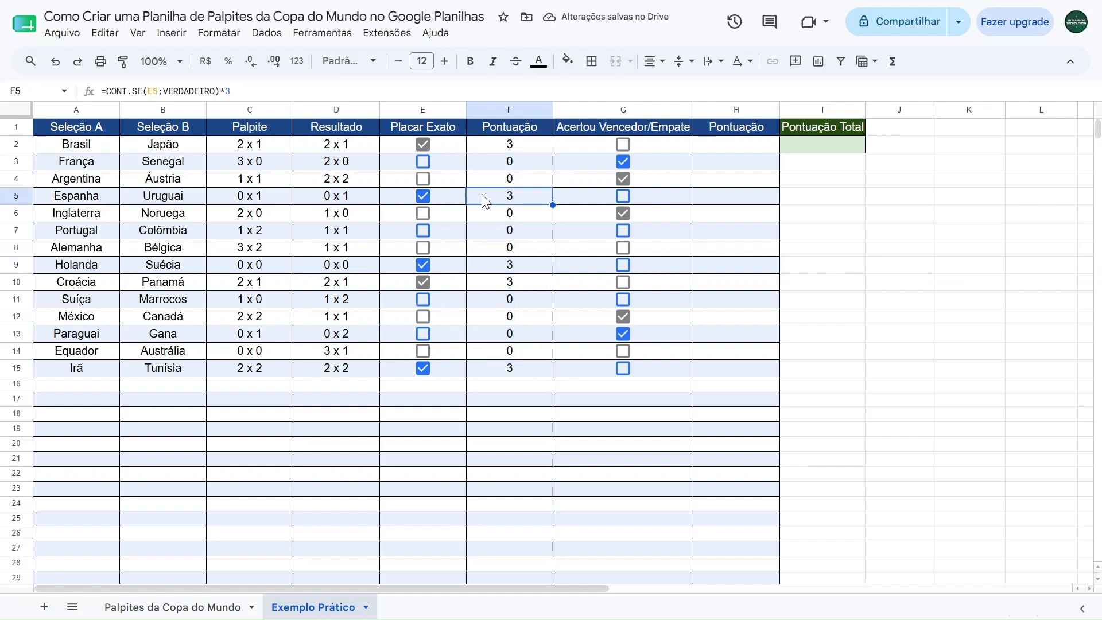
left_click(493, 273)
left_click(492, 283)
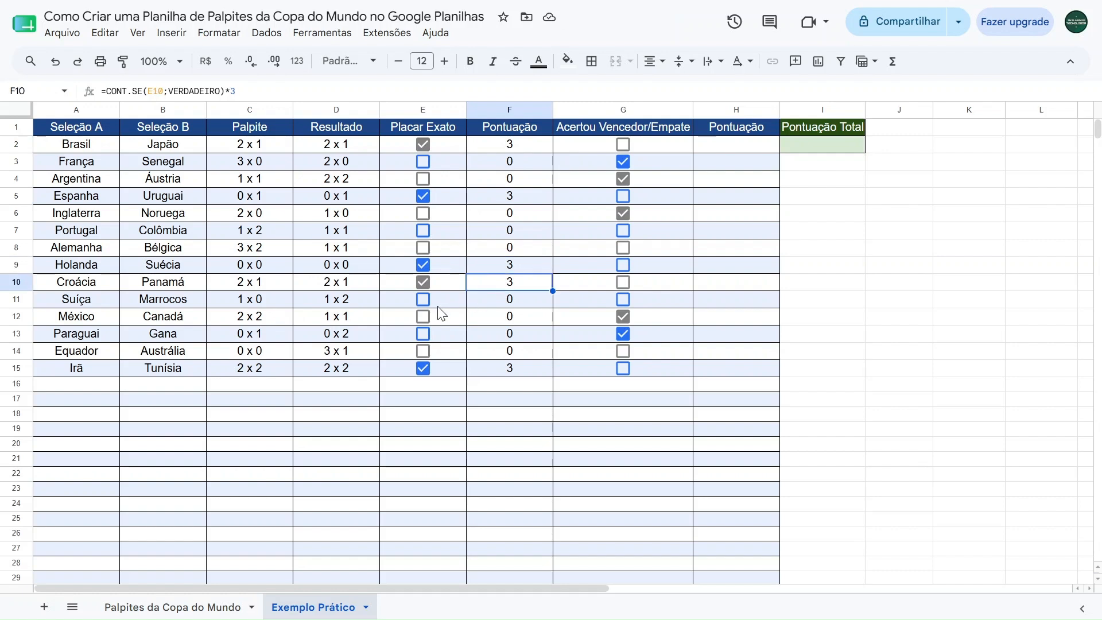
left_click(423, 282)
left_click(423, 282)
left_click(488, 283)
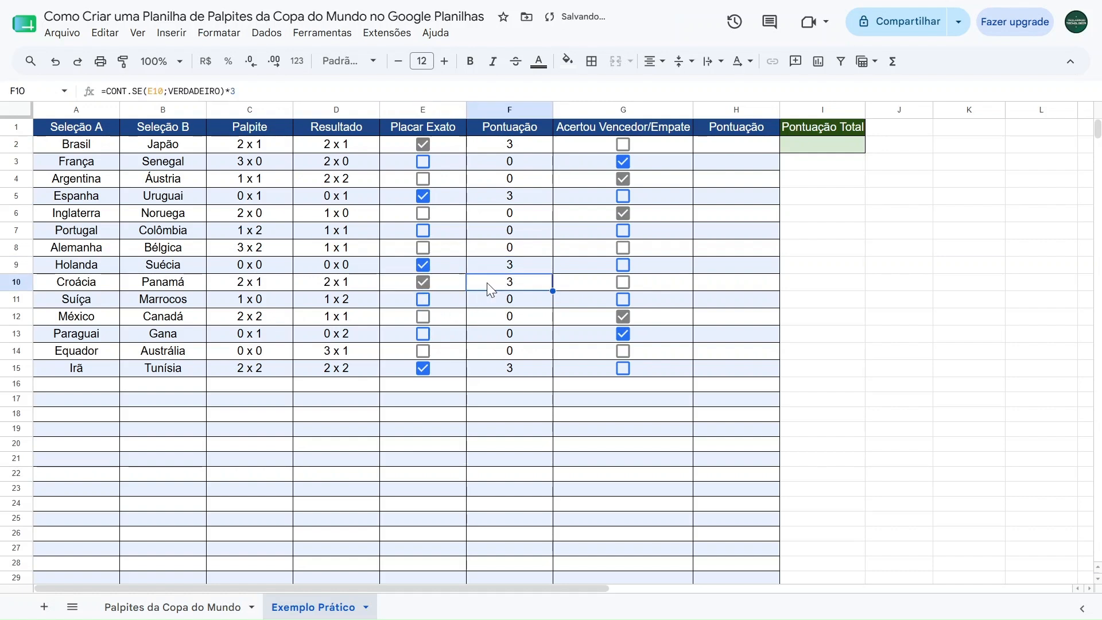
- Enter the formula =CONT.SE(G2;VERDADEIRO) in Pontuação cell H2 to score the winner/draw hit
left_click(648, 147)
left_click(709, 149)
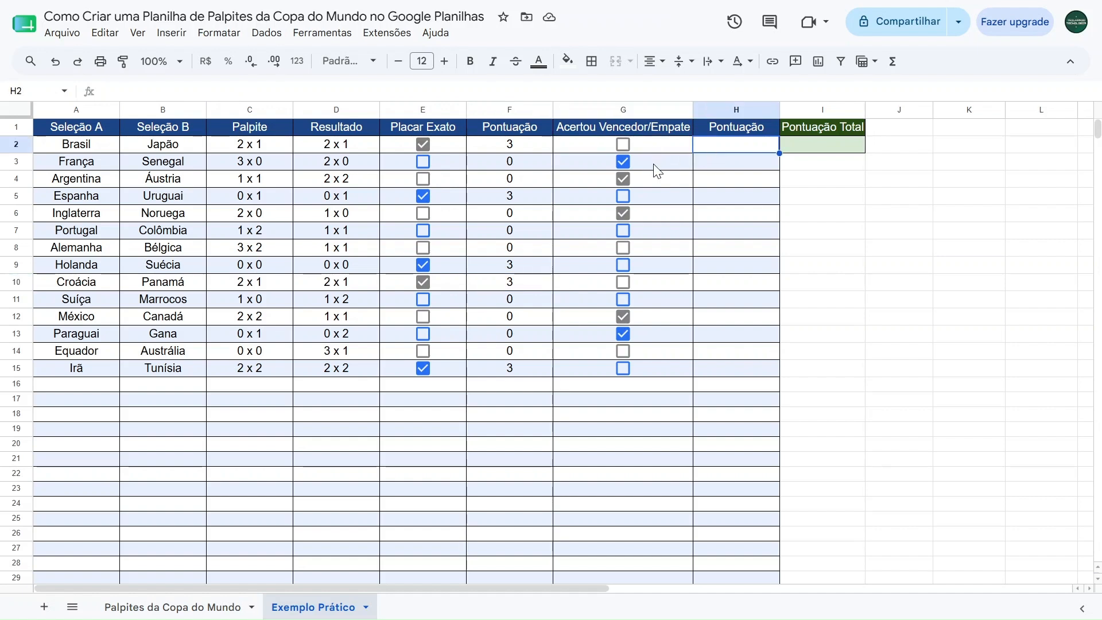
left_click(522, 148)
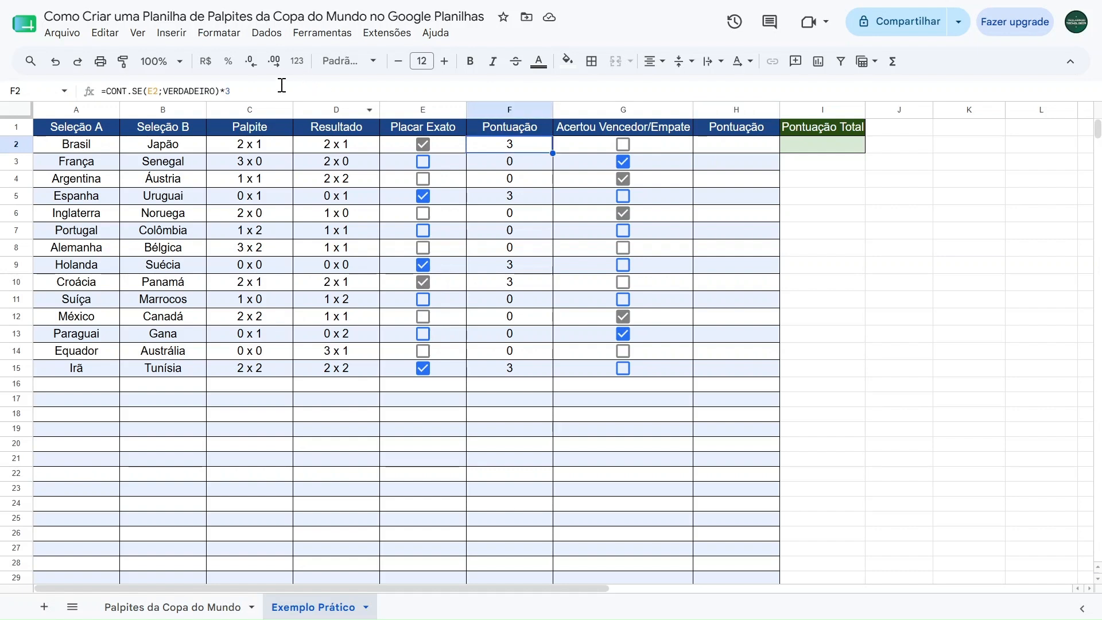
left_click(731, 147)
type("=cont.se")
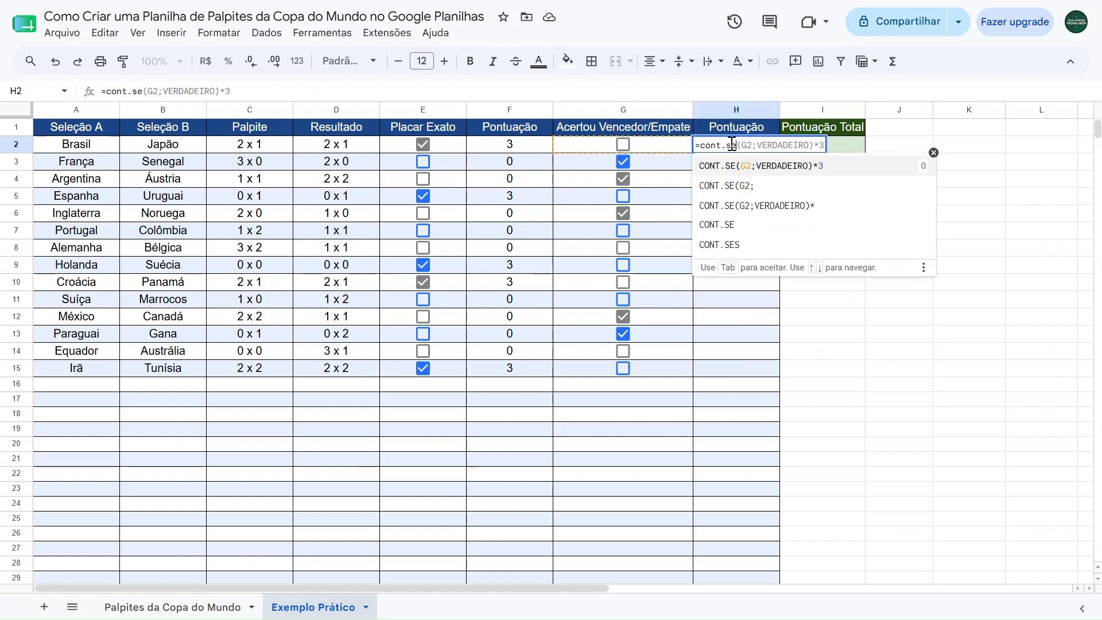
left_click(737, 242)
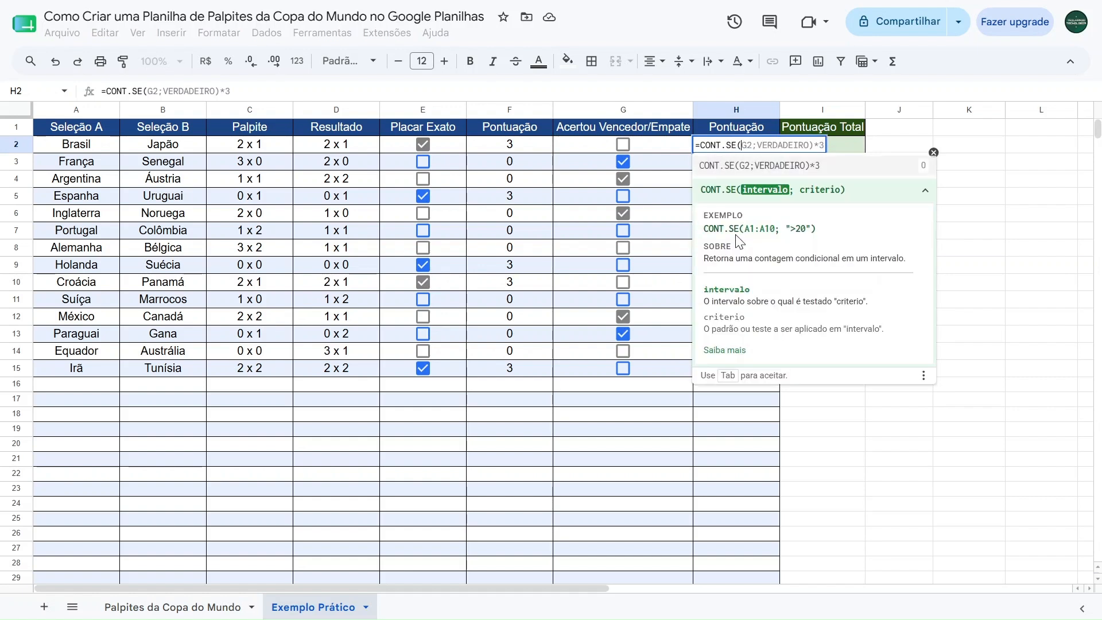
left_click(653, 144)
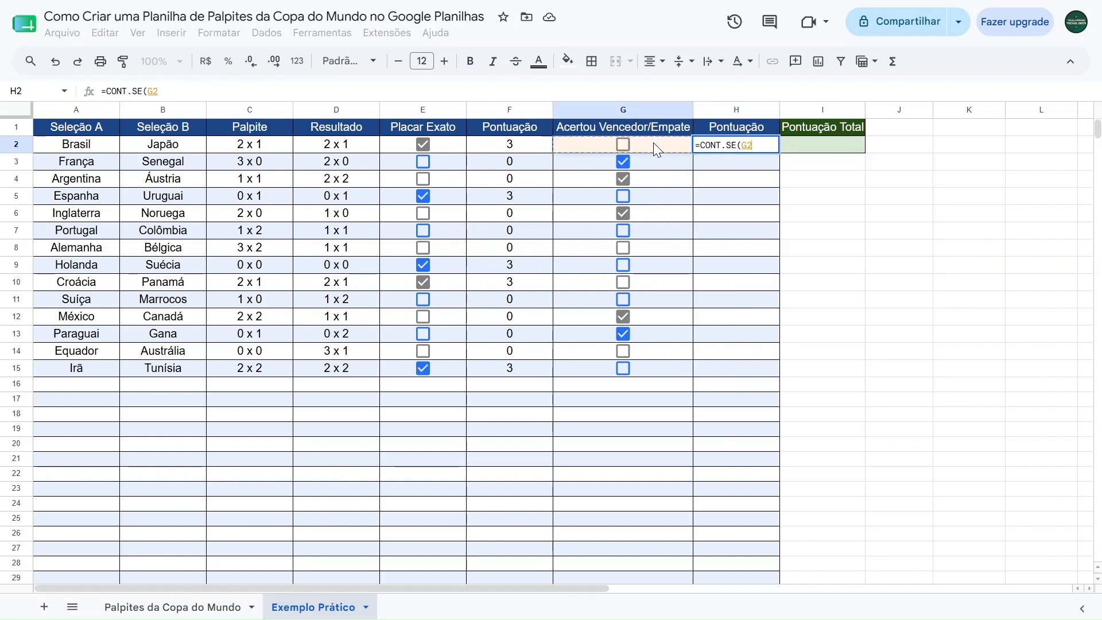
type(";")
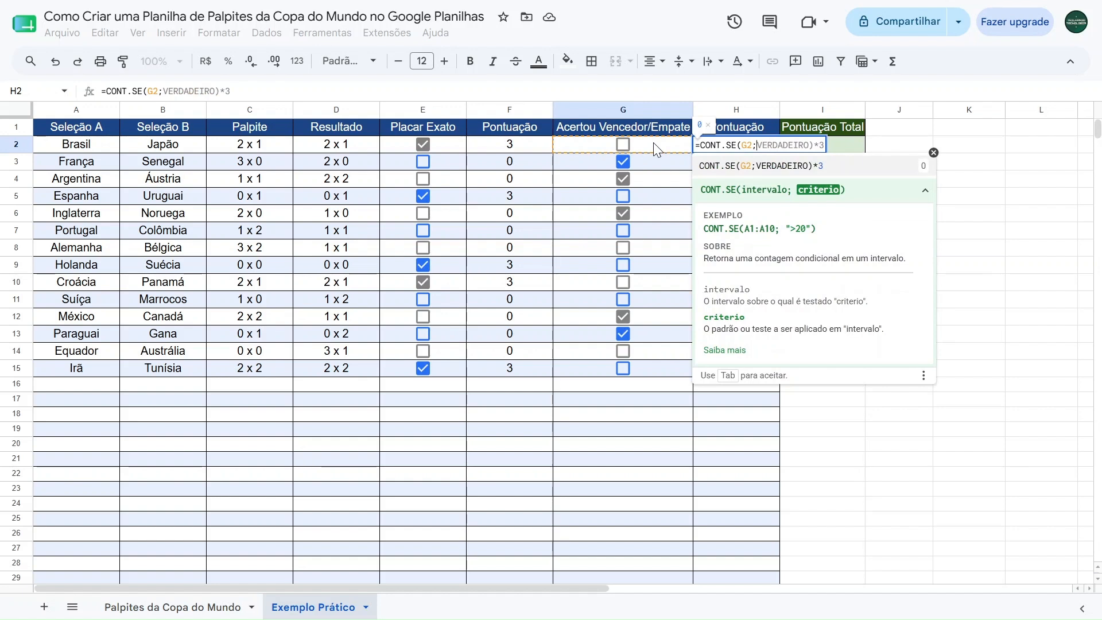
type("VERDADEIRO)")
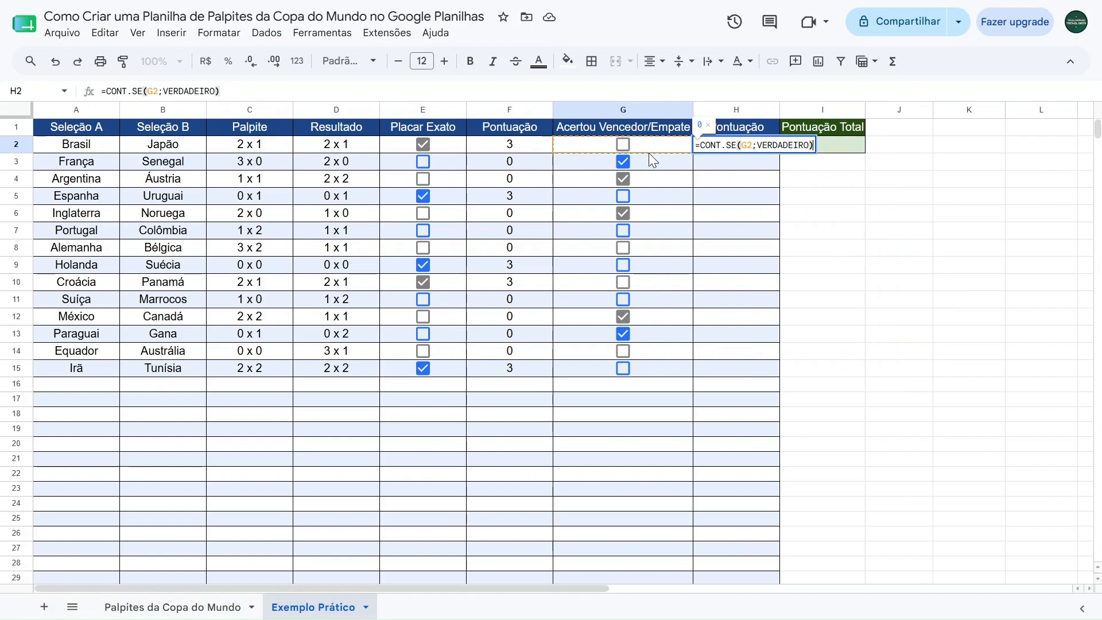
key("Return")
left_click(825, 276)
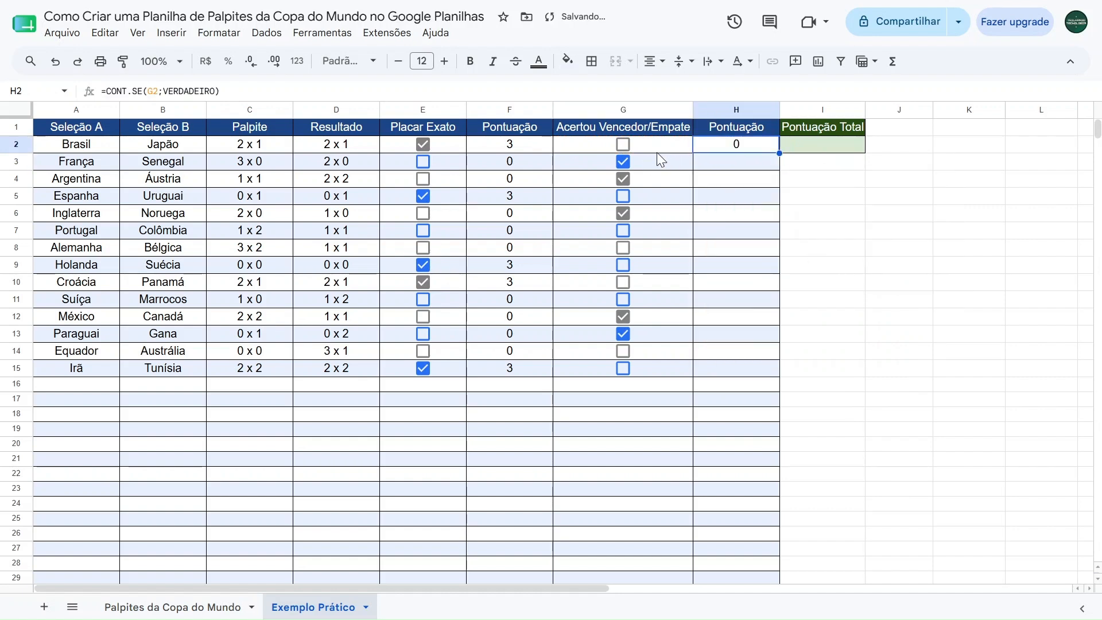
- Test the H2 score by ticking and unticking the G2 checkbox, and review the H2 formula
left_click(627, 143)
left_click(626, 144)
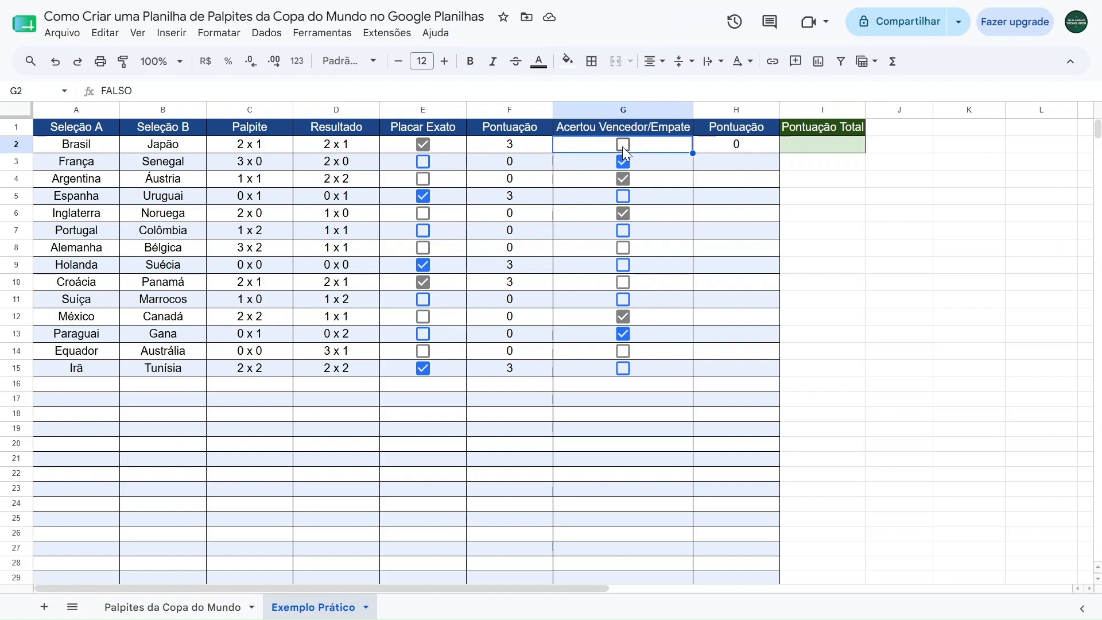
left_click(623, 146)
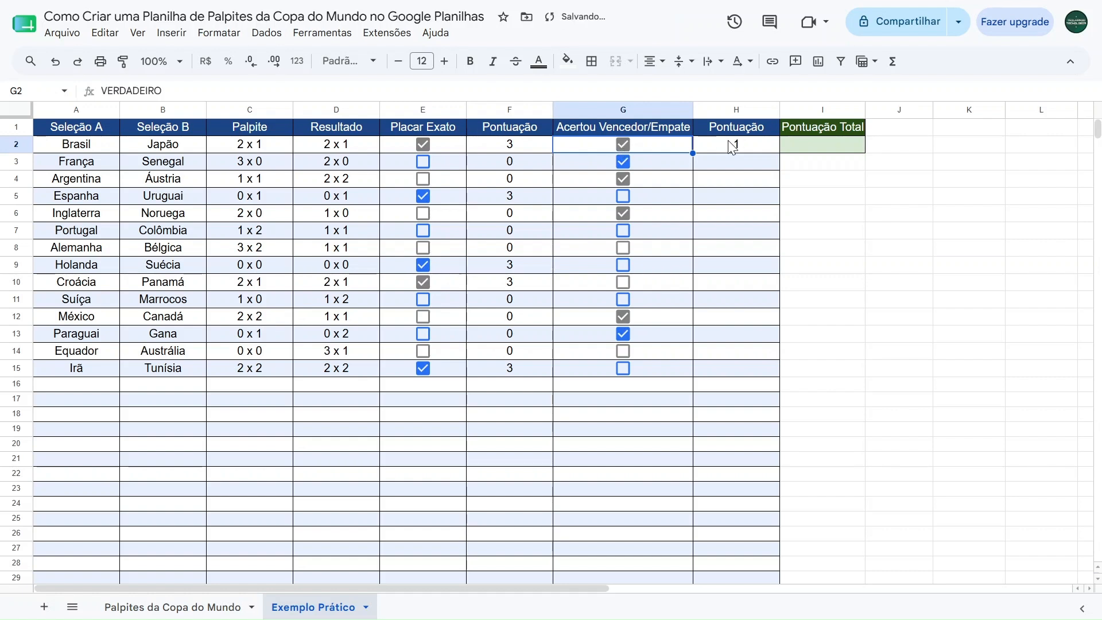
left_click(624, 144)
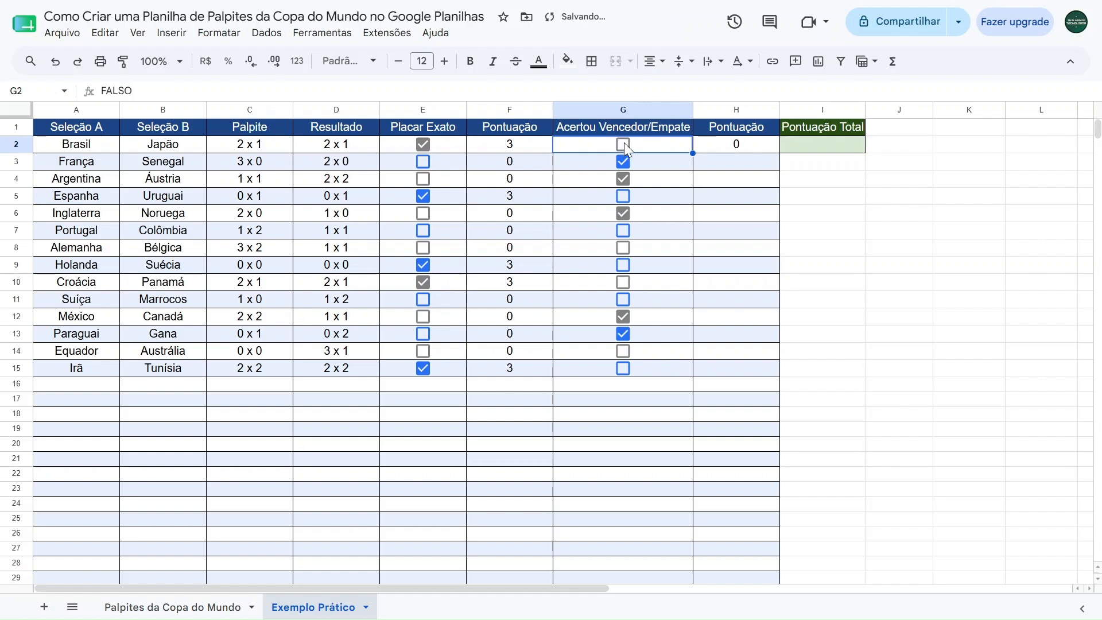
left_click(722, 148)
left_click_drag(246, 90, 100, 92)
key("Escape")
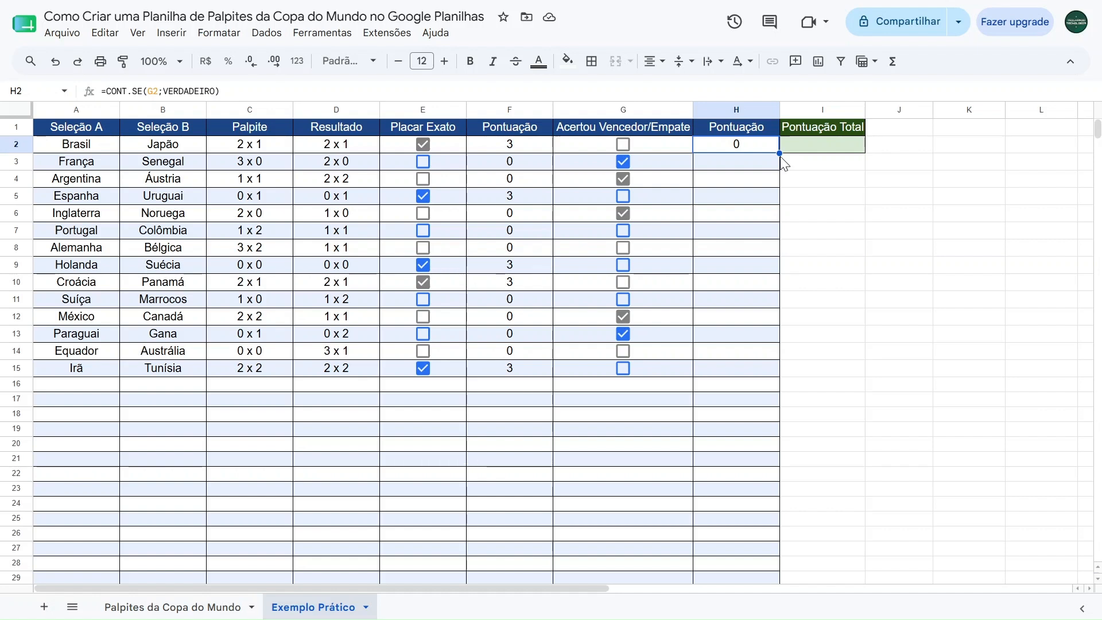
- Fill the winner/draw score formula from H2 down through H15 and check the copy in H3
left_click_drag(779, 154, 773, 370)
left_click(749, 150)
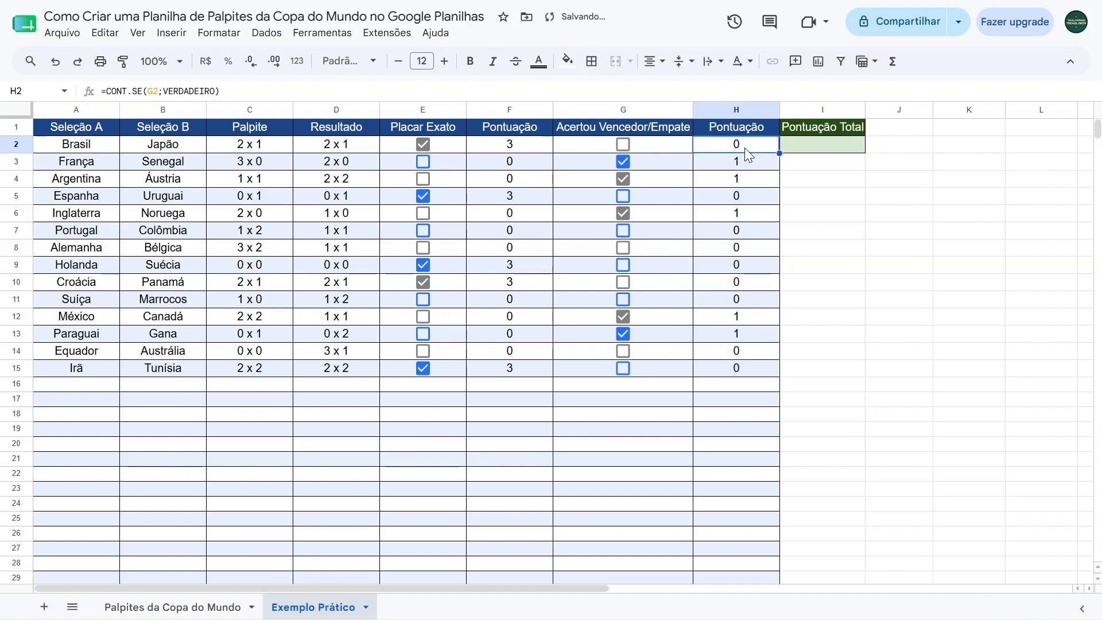
left_click(739, 167)
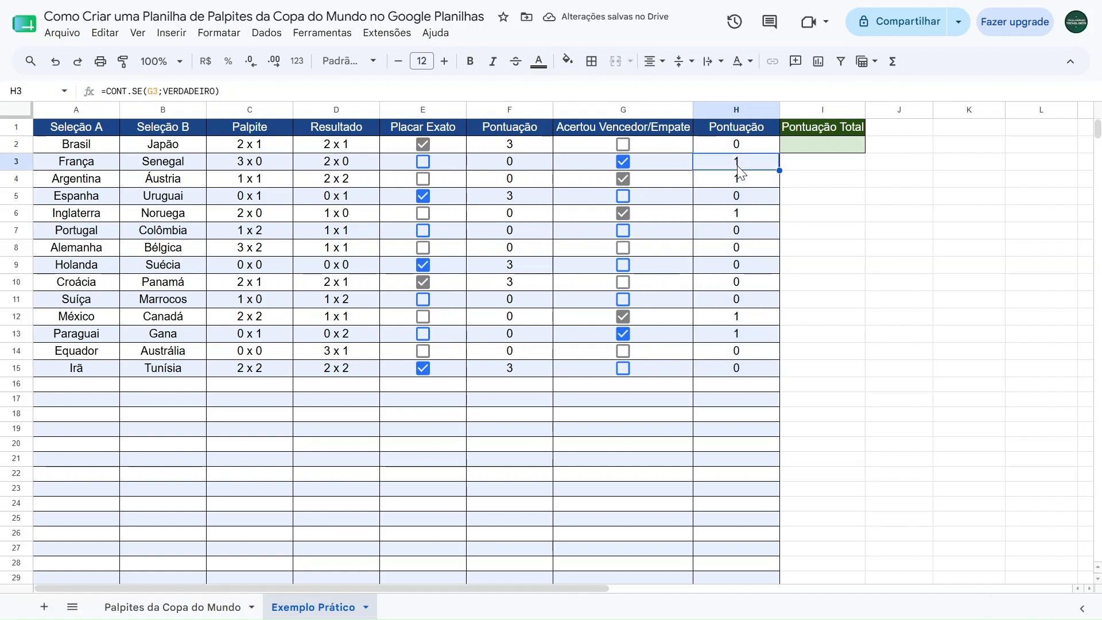
- Start the Pontuação Total formula in I2 with =SOMA(F2:F), leaving the range open-ended to the bottom of column F
left_click(822, 149)
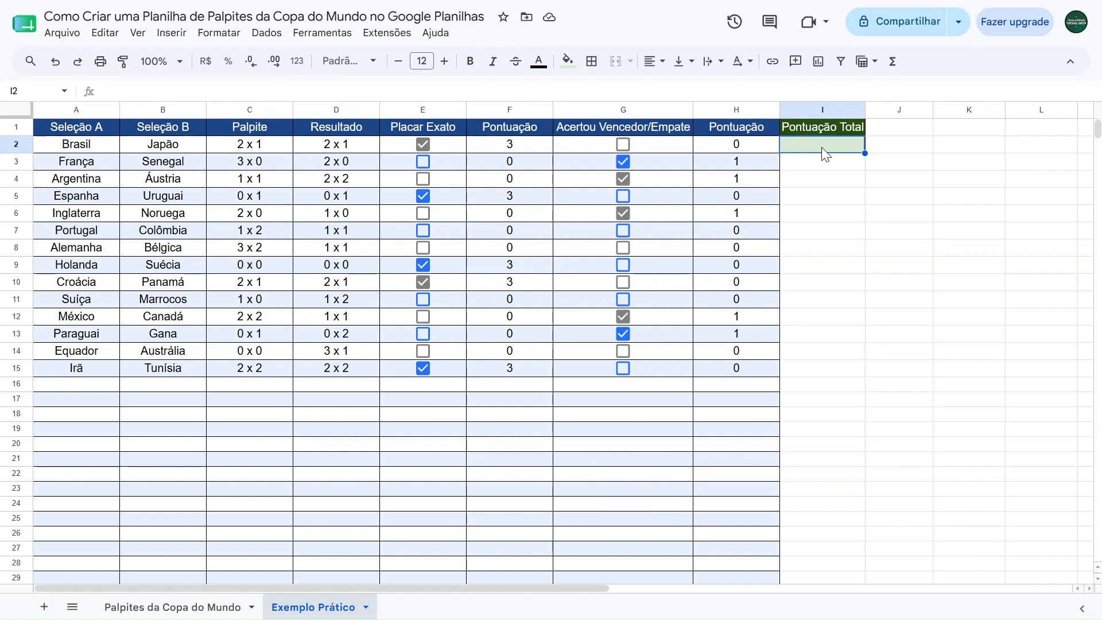
type("=soma")
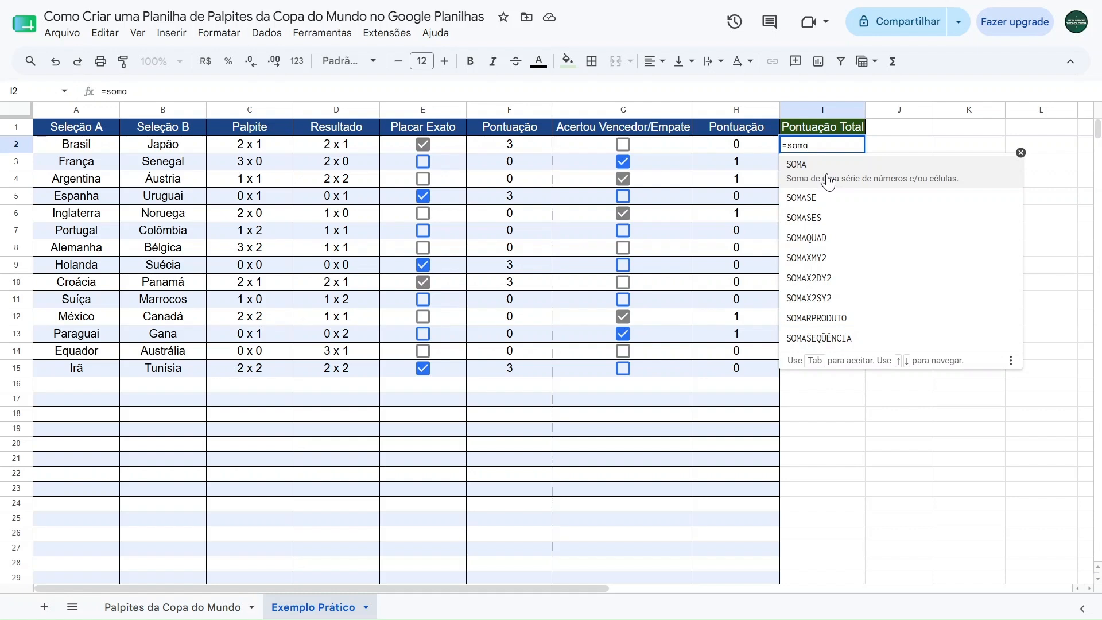
left_click(828, 182)
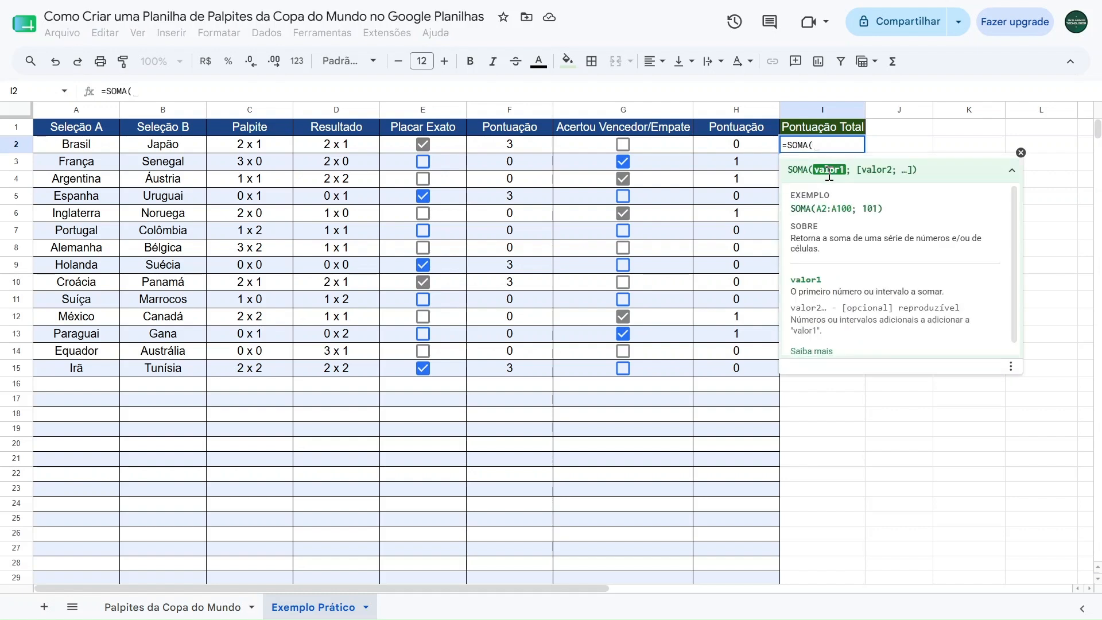
left_click_drag(506, 147, 507, 369)
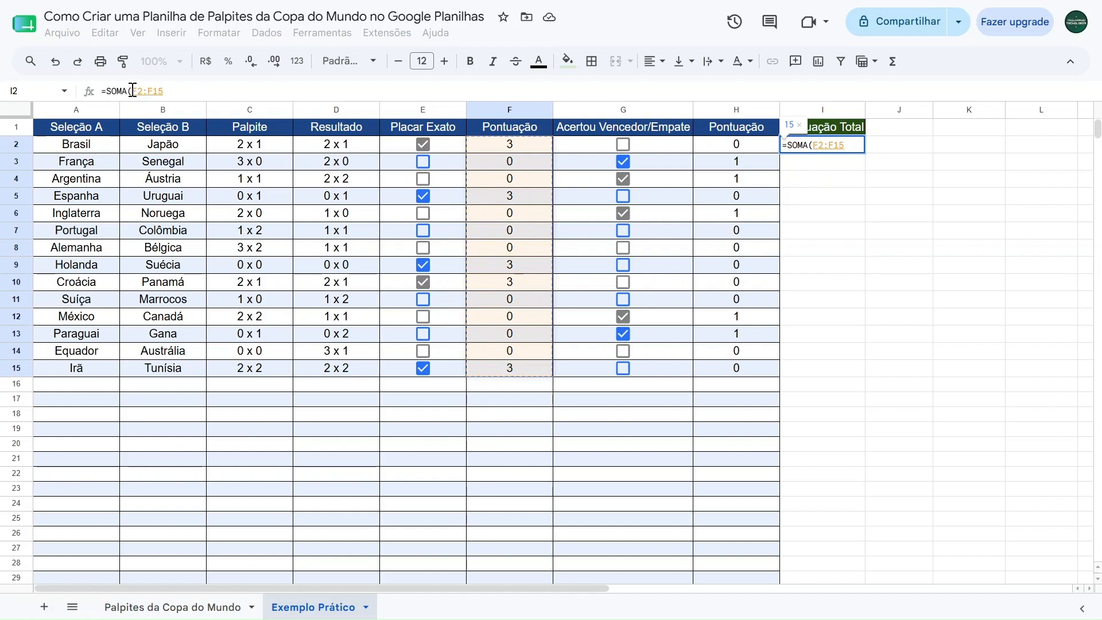
left_click(168, 92)
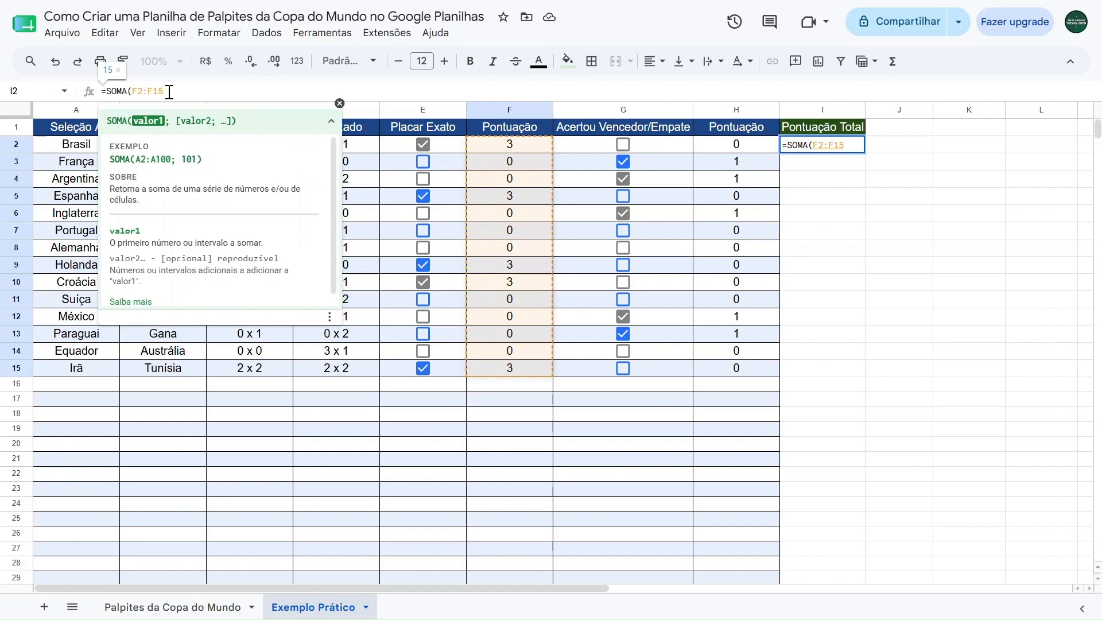
key("BackSpace")
key("BackSpace")
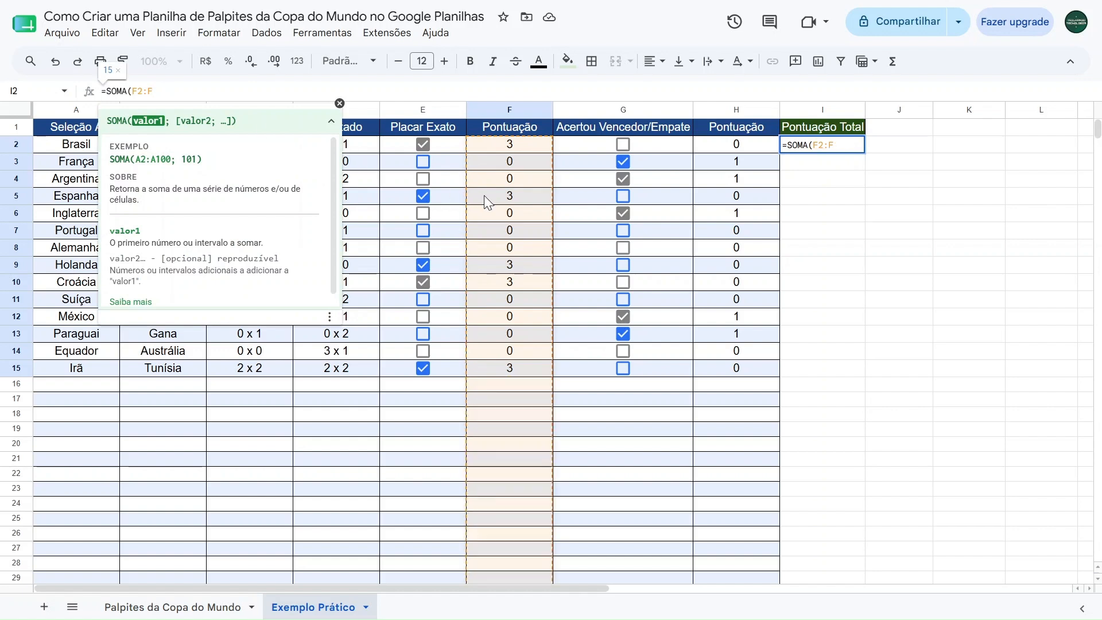
scroll(487, 197, "down", 5)
scroll(494, 204, "up", 3)
scroll(493, 202, "up", 3)
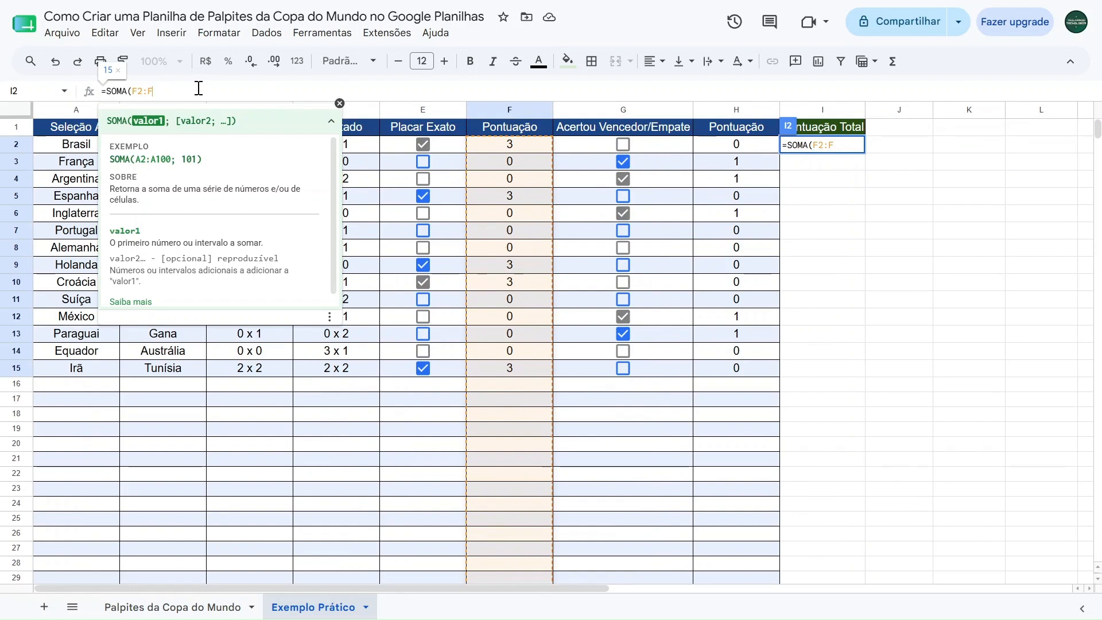
type(")")
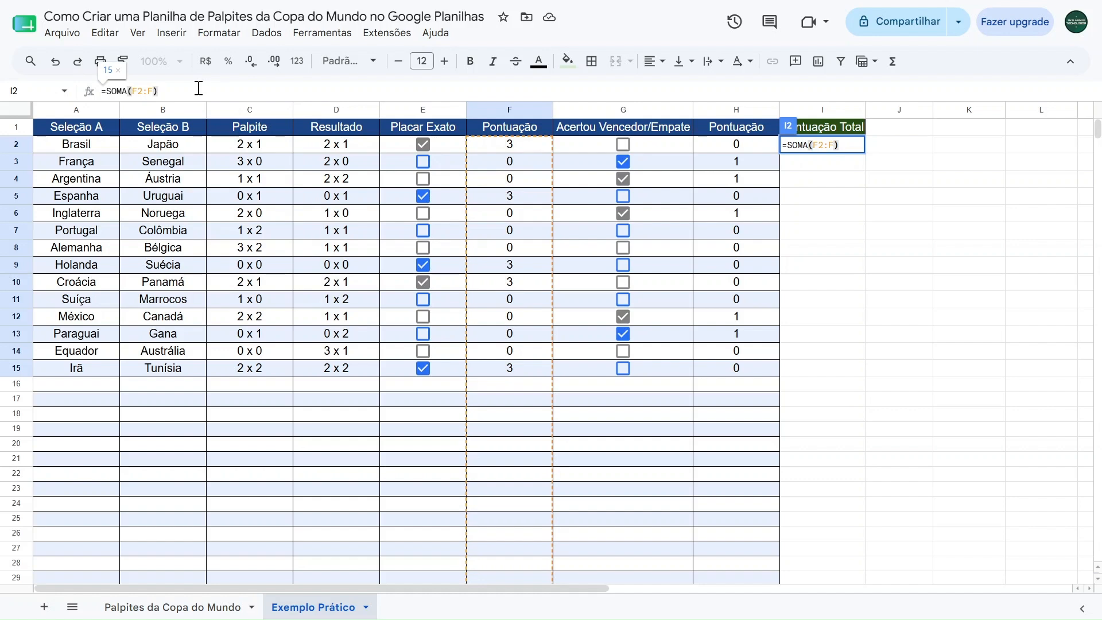
- Add + SOMA(H2:H) to the I2 formula, with the range open-ended down column H, and enter it
type(" + ")
type("SOMA")
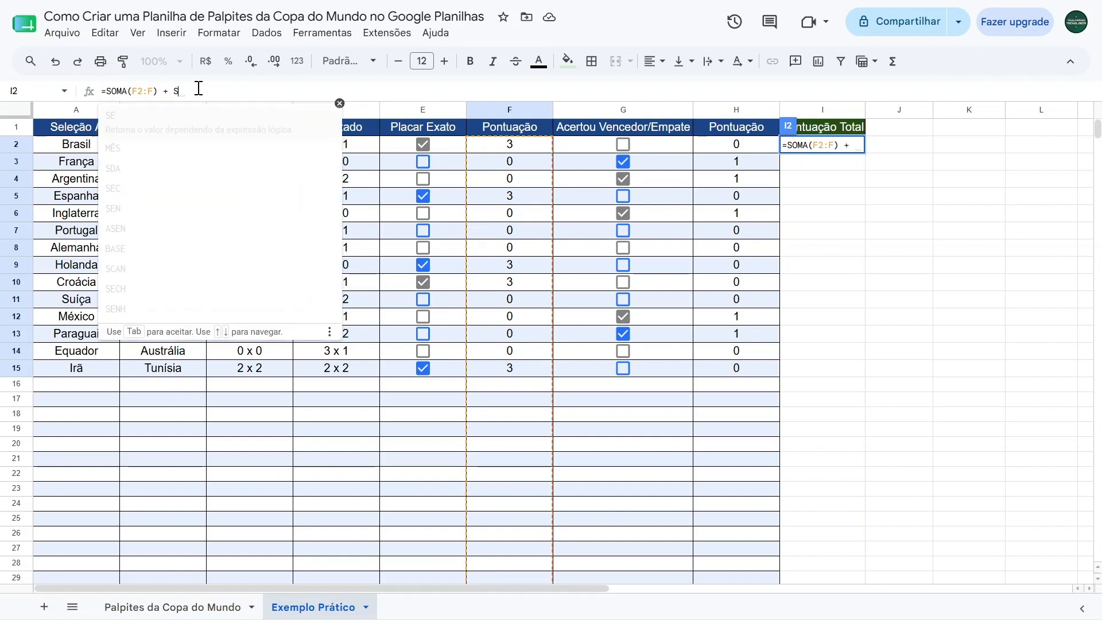
type("(")
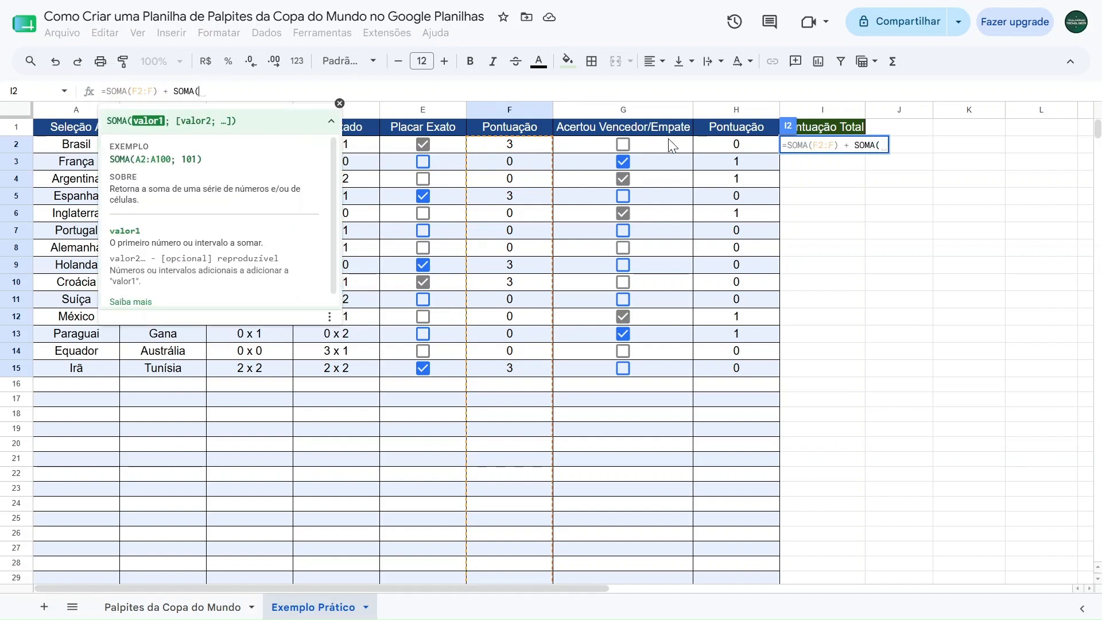
scroll(740, 274, "down", 1)
left_click_drag(750, 143, 746, 181)
scroll(737, 268, "down", 4)
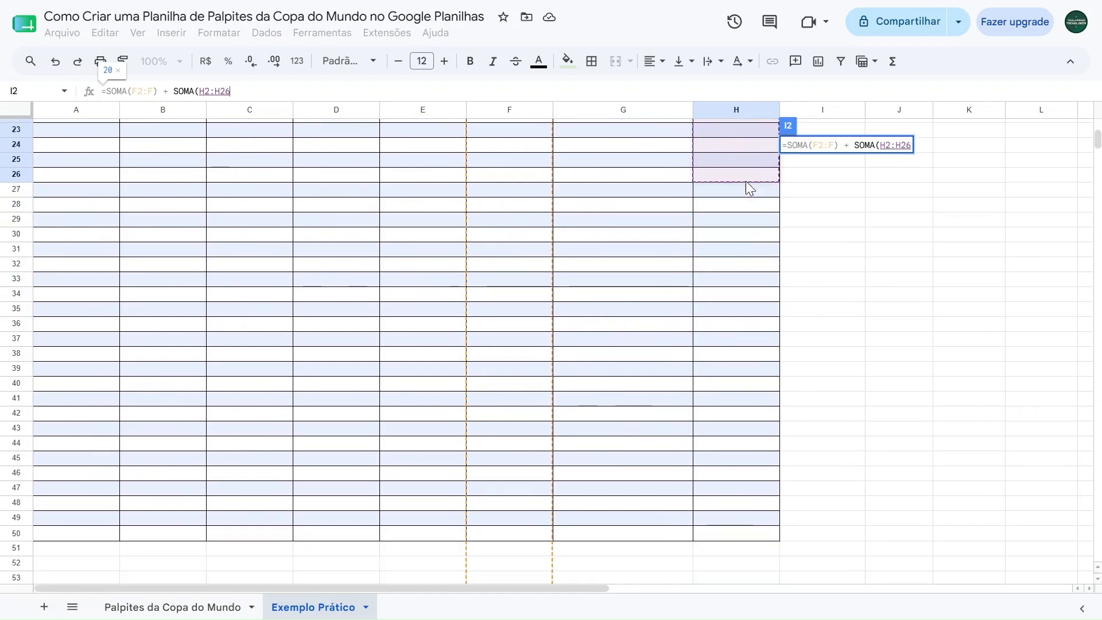
scroll(735, 190, "up", 5)
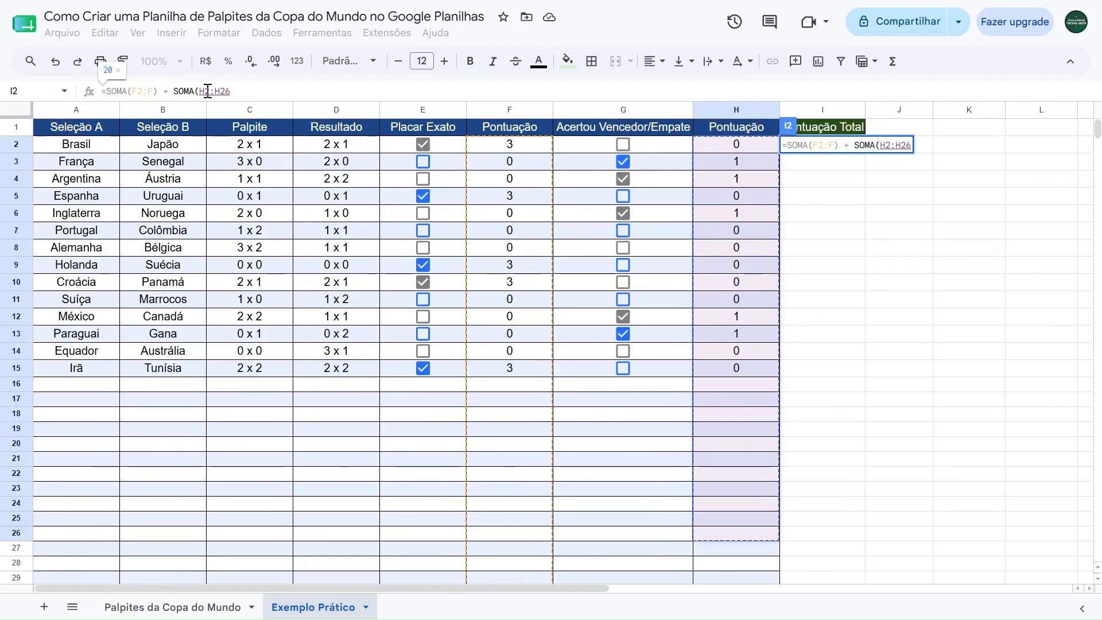
double_click(243, 87)
type("H")
scroll(620, 258, "down", 5)
scroll(545, 229, "up", 5)
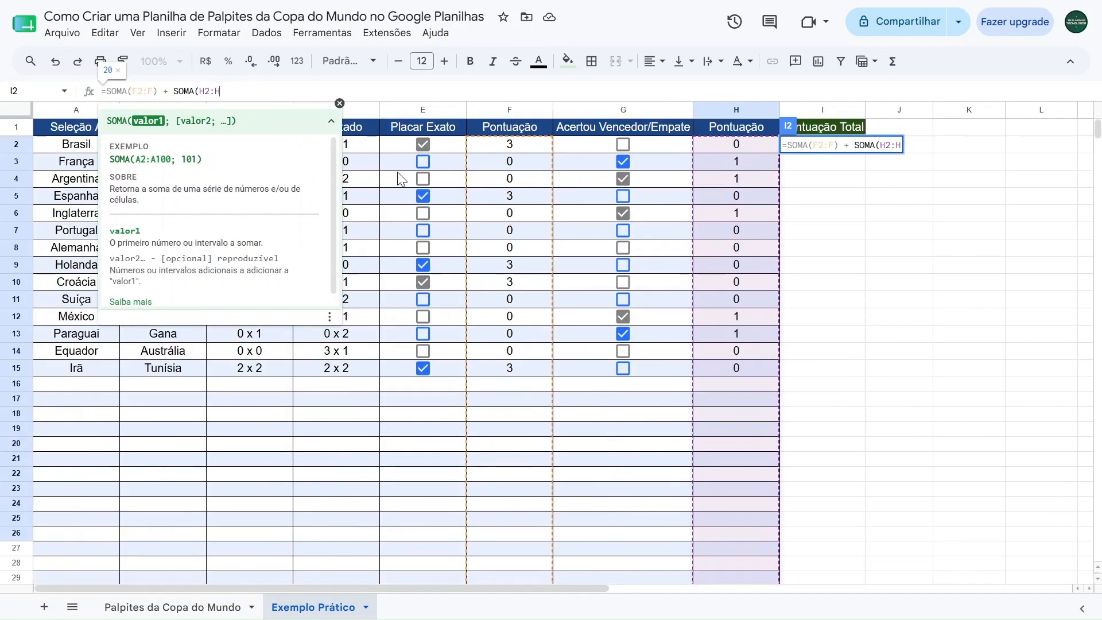
type(")")
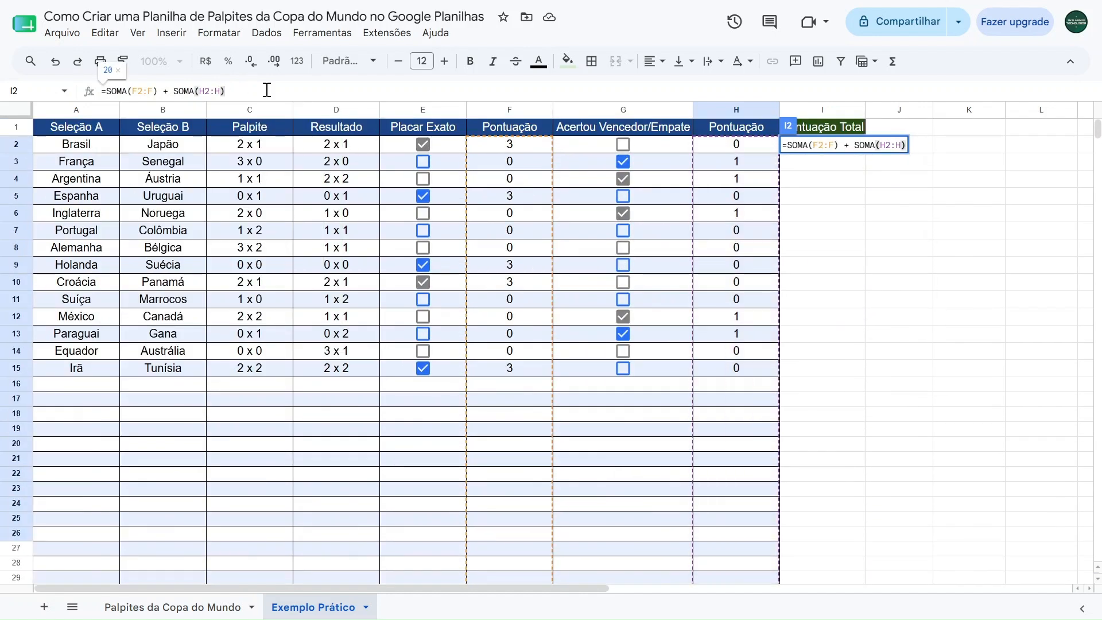
key("Return")
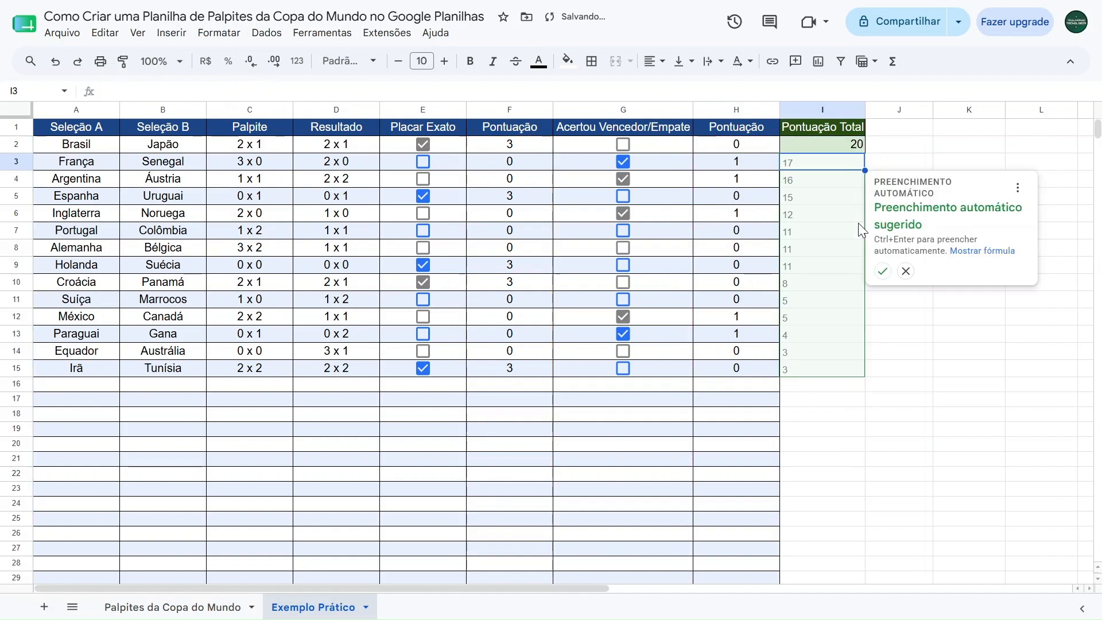
- Reject the suggested autofill below I2 and centre the total in I2 horizontally
left_click(906, 271)
key("Up")
left_click(654, 61)
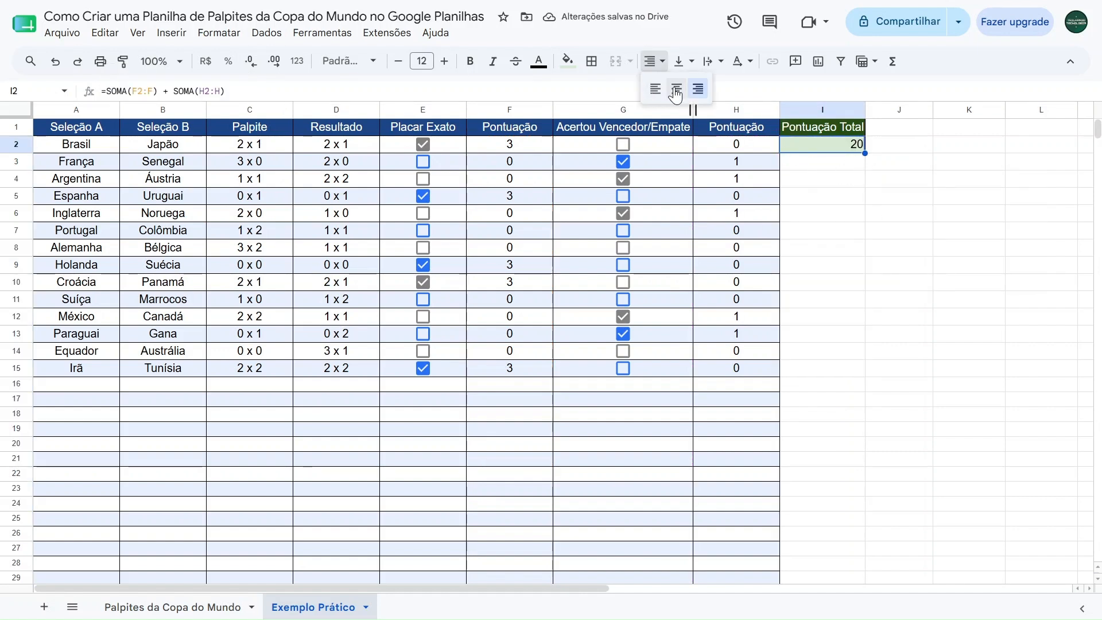
left_click(677, 89)
- Check the sums of the score ranges F2:F15 and H2:H15 against the total in I2
left_click_drag(526, 148, 519, 373)
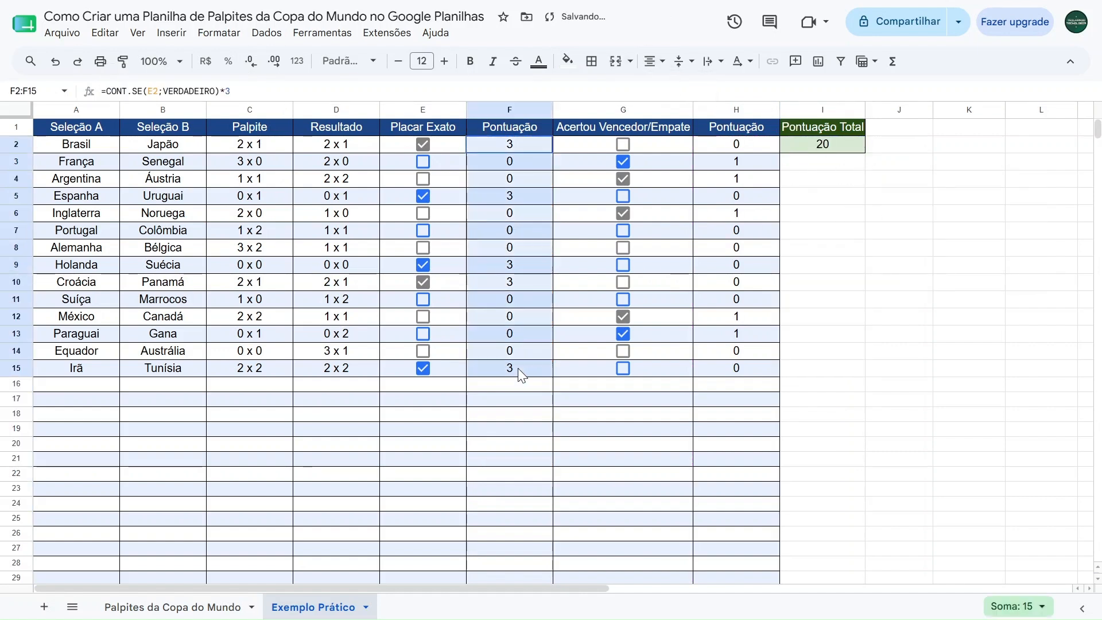
left_click_drag(731, 148, 731, 376)
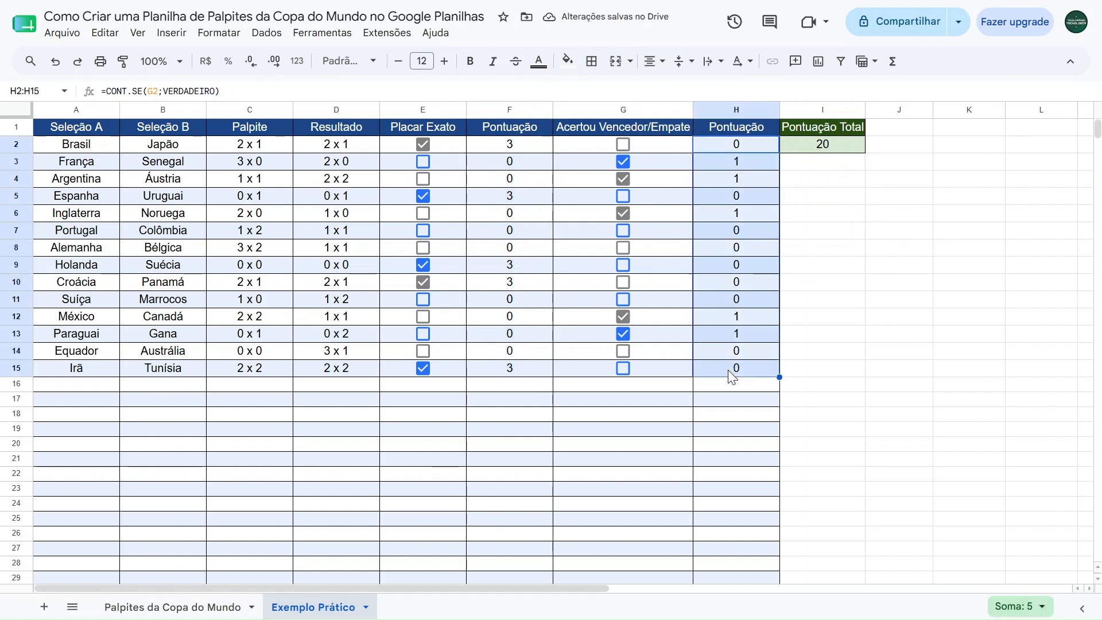
left_click(835, 198)
- Untick all checkboxes in E2:E15 and G2:G15 to test the total score
left_click_drag(450, 148, 450, 368)
key("space")
key("space")
left_click_drag(657, 144, 652, 368)
key("space")
key("space")
left_click(868, 202)
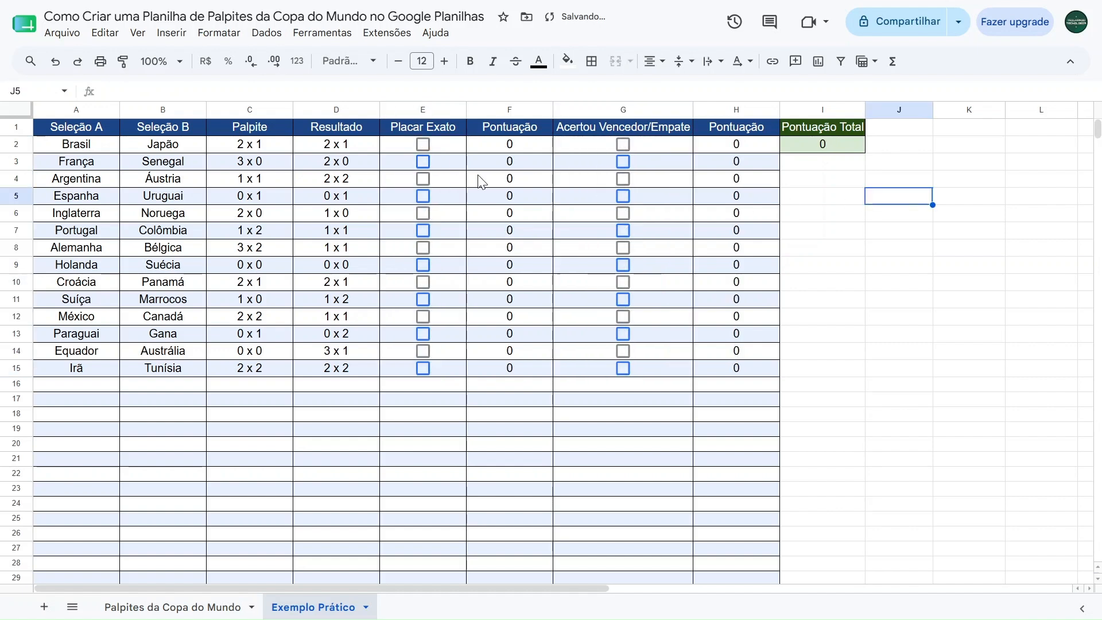
- Test the total by ticking the Placar Exato checkboxes E2 through E5 and unticking them again
left_click(423, 145)
left_click(423, 161)
left_click(423, 178)
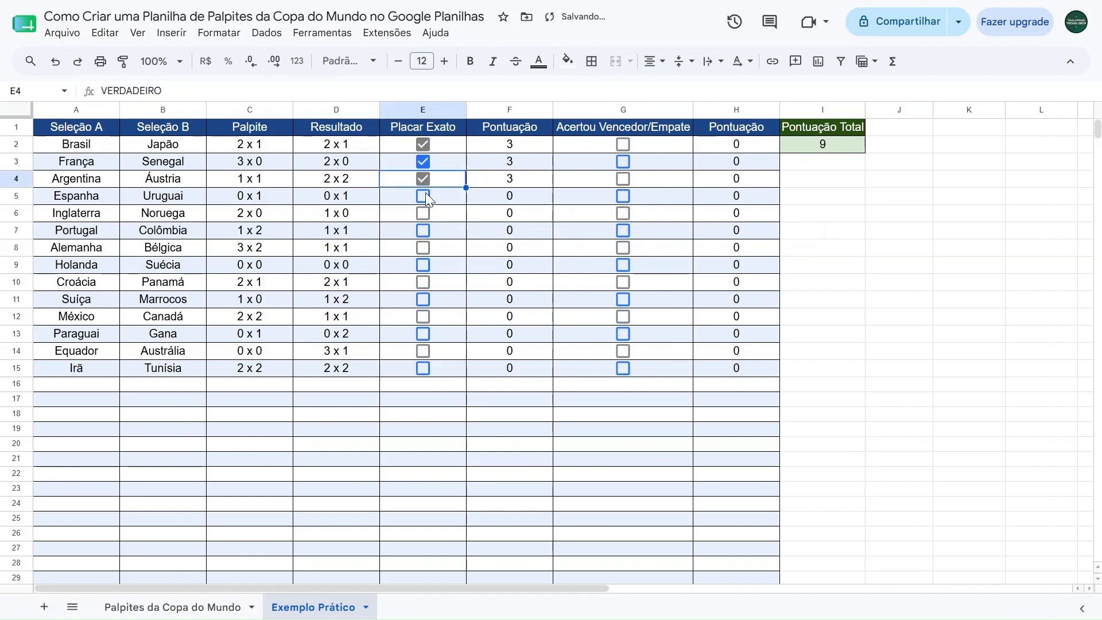
left_click(423, 196)
left_click(424, 196)
left_click(423, 179)
left_click(423, 162)
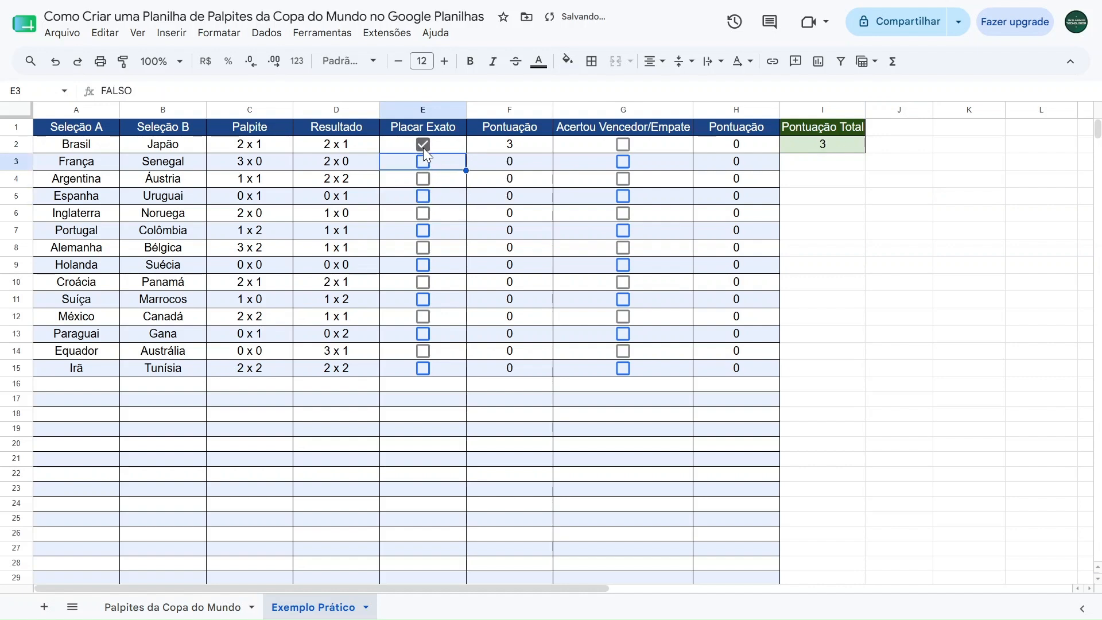
left_click(423, 145)
- Tick the Acertou Vencedor/Empate checkboxes G2 through G5 to test the total
left_click(622, 145)
left_click(624, 161)
left_click(623, 179)
left_click(624, 196)
left_click(839, 237)
- Undo all the test checkbox changes to restore the original ticks in E2:E15 and G2:G15
key("ctrl+z")
key("ctrl+z")
key("ctrl+z")
key("ctrl+z")
key("ctrl+z")
key("ctrl+z")
key("ctrl+z")
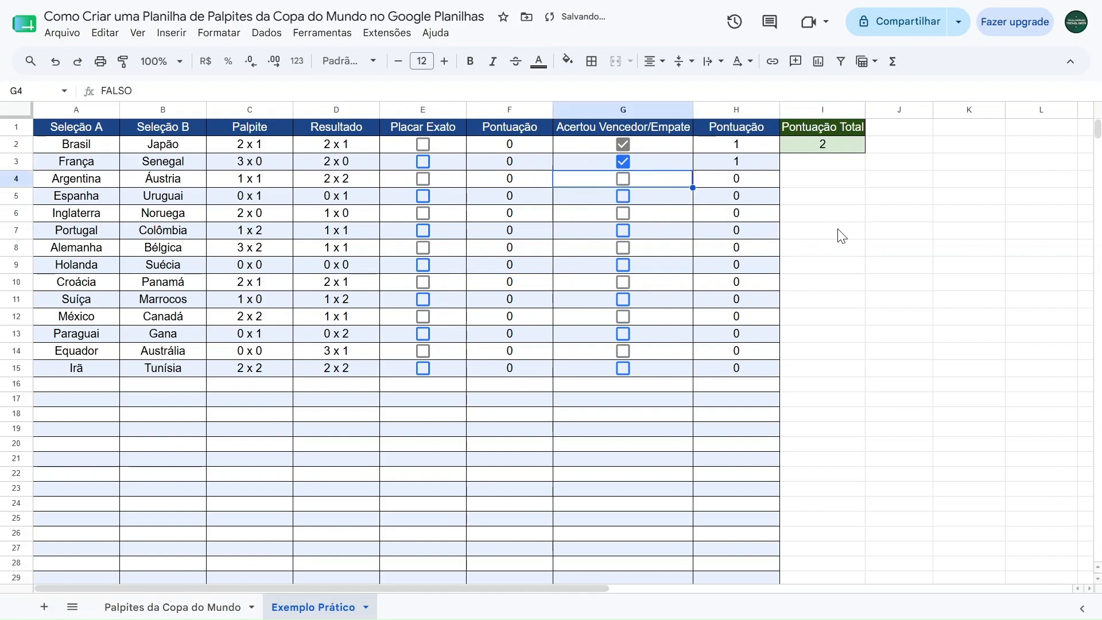
key("ctrl+z")
key("ctrl+z")
key("ctrl+z")
key("ctrl+z")
key("ctrl+z")
key("ctrl+z")
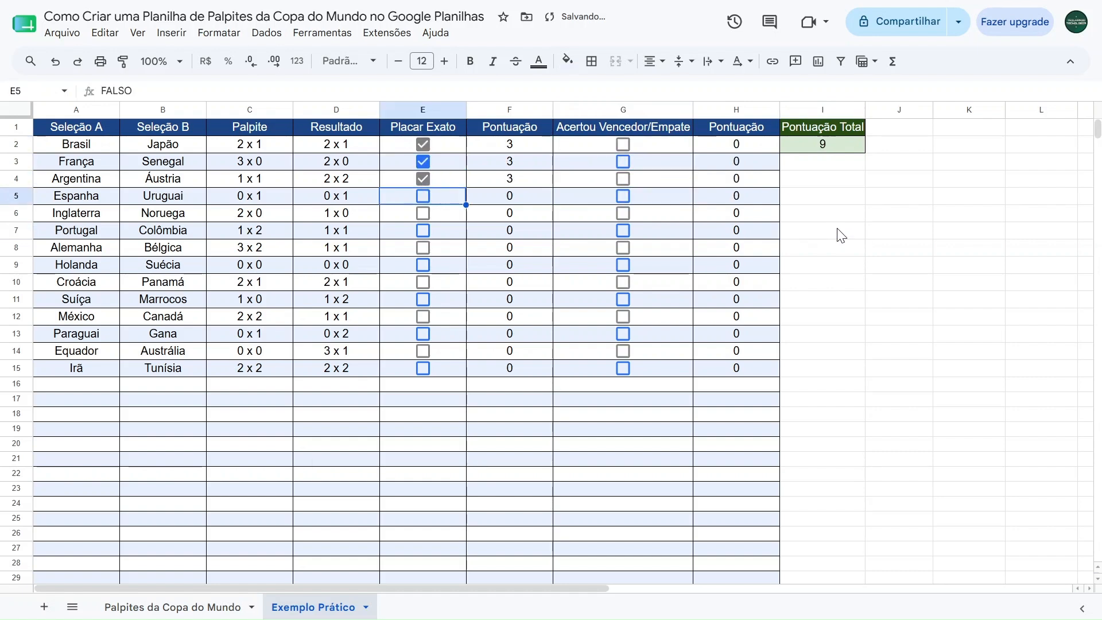
key("ctrl+z")
key("ctrl+z")
key("ctrl+z")
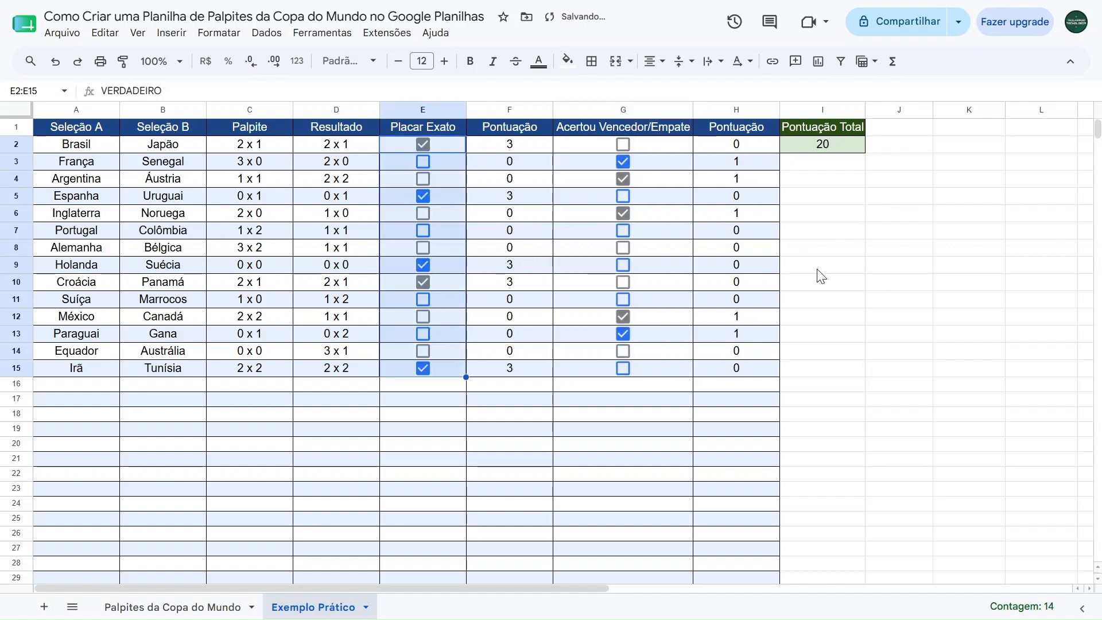
- Review the prediction and result in C2 and D2 and the hit checkboxes in E2, G3 and E8
left_click(828, 254)
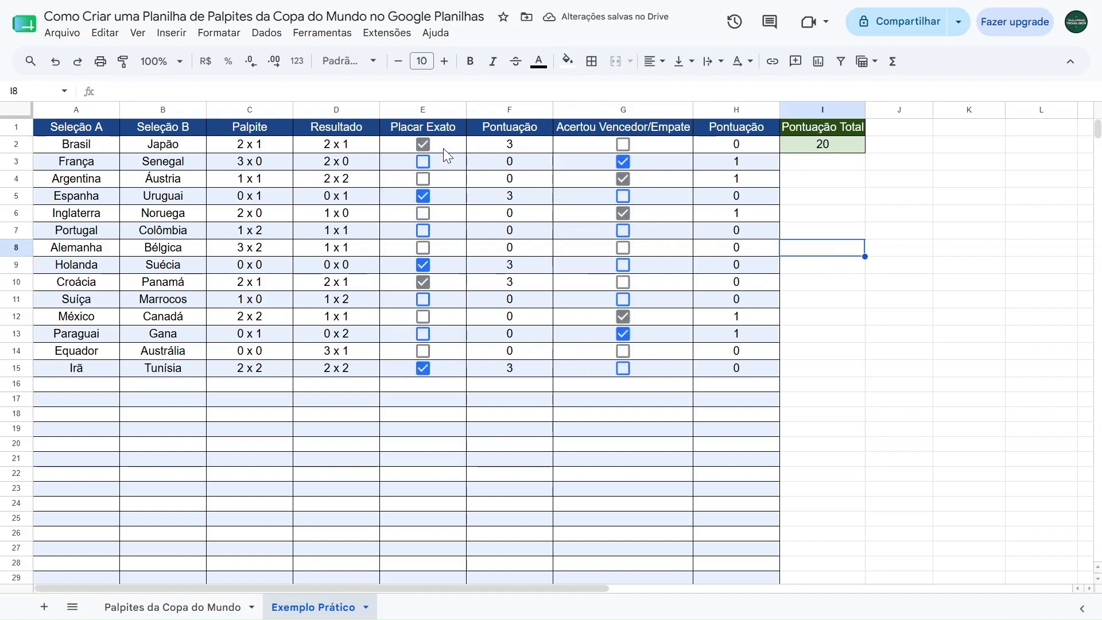
left_click(249, 146)
left_click(314, 150)
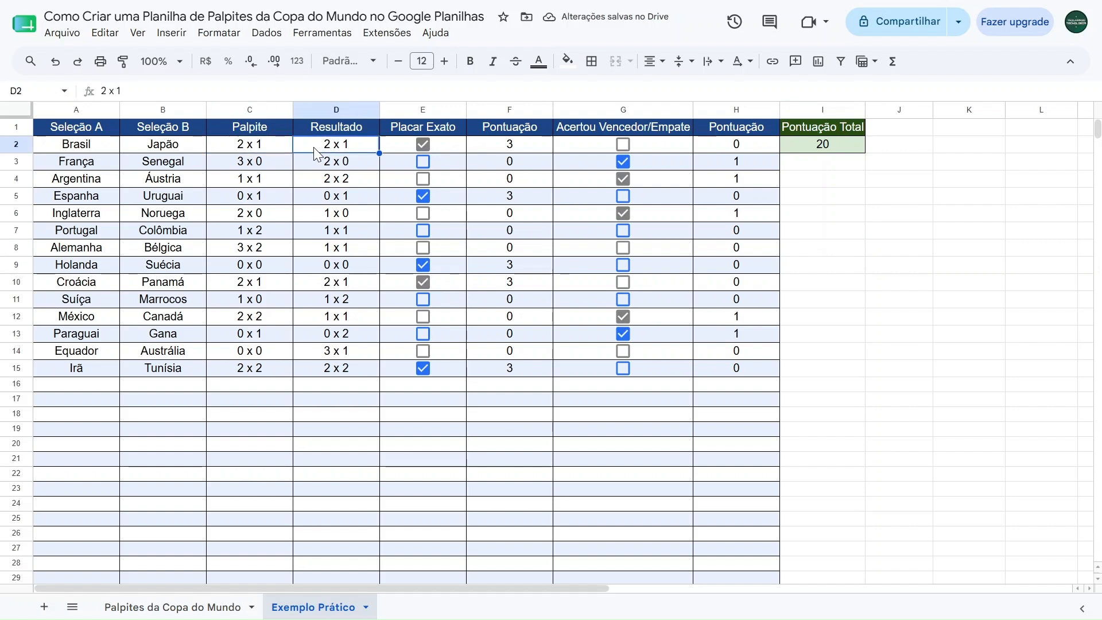
left_click(436, 147)
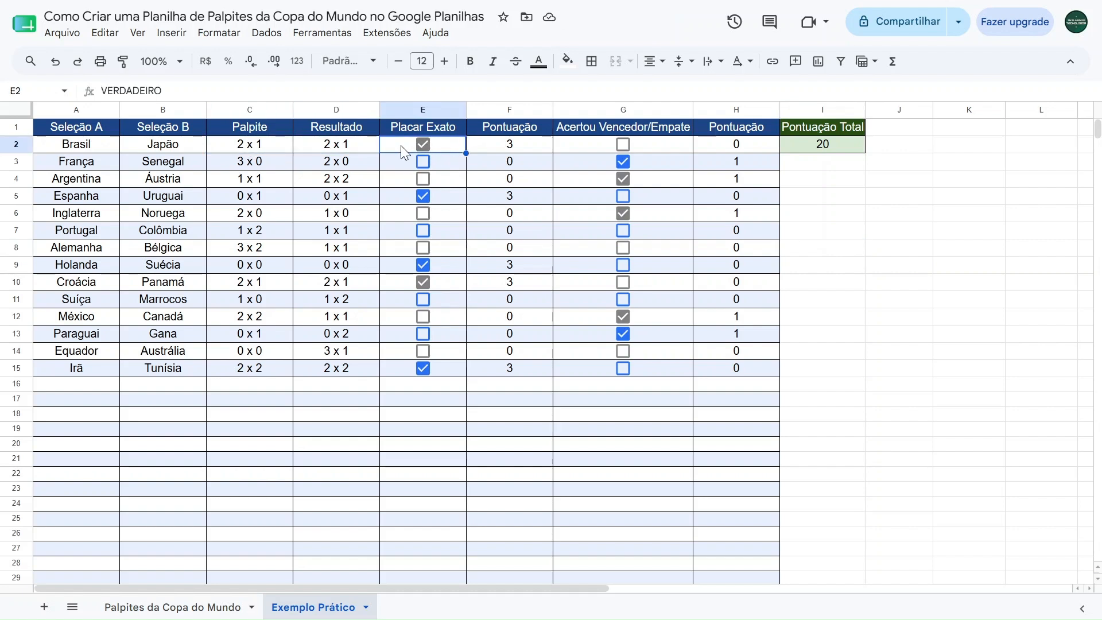
left_click(574, 169)
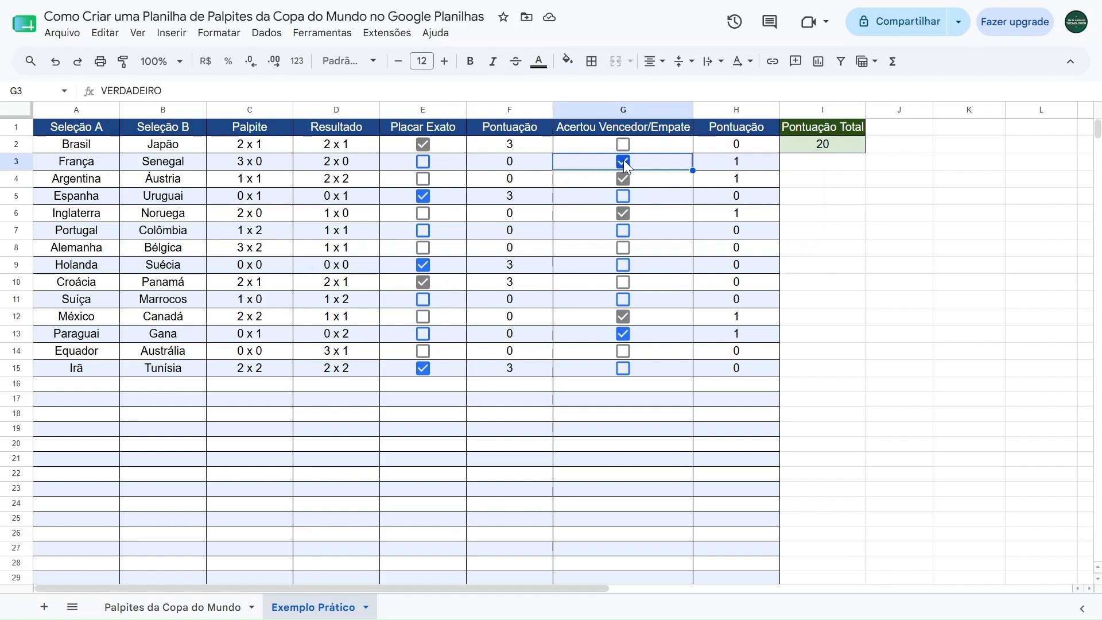
left_click(400, 253)
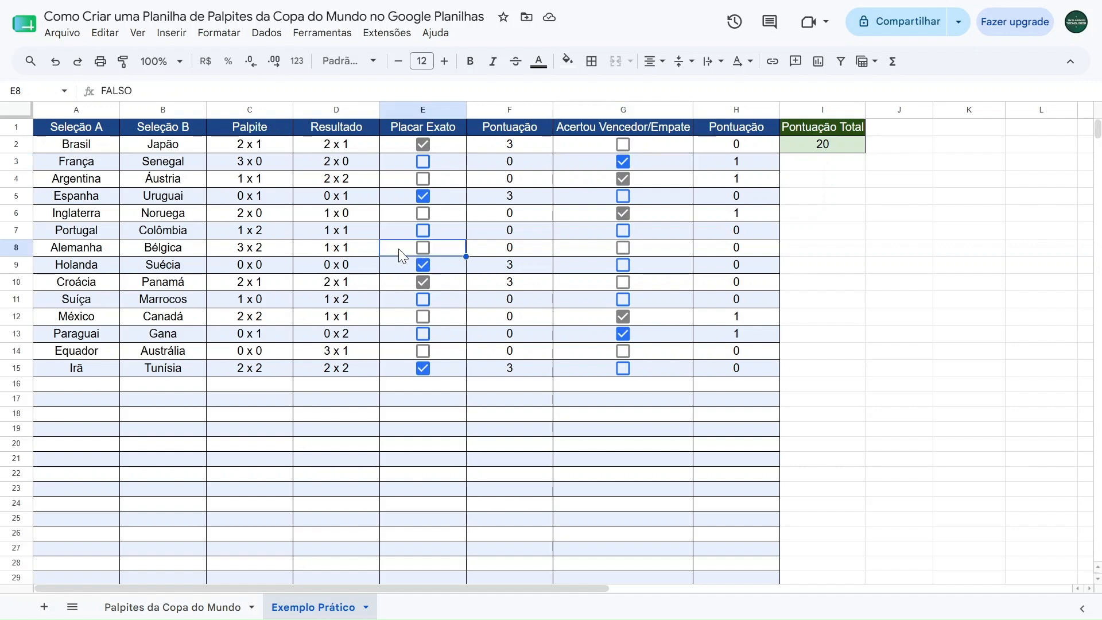
- Review the Acertou Vencedor/Empate checkbox in G8 and the Placar Exato checkbox in E2
left_click(572, 251)
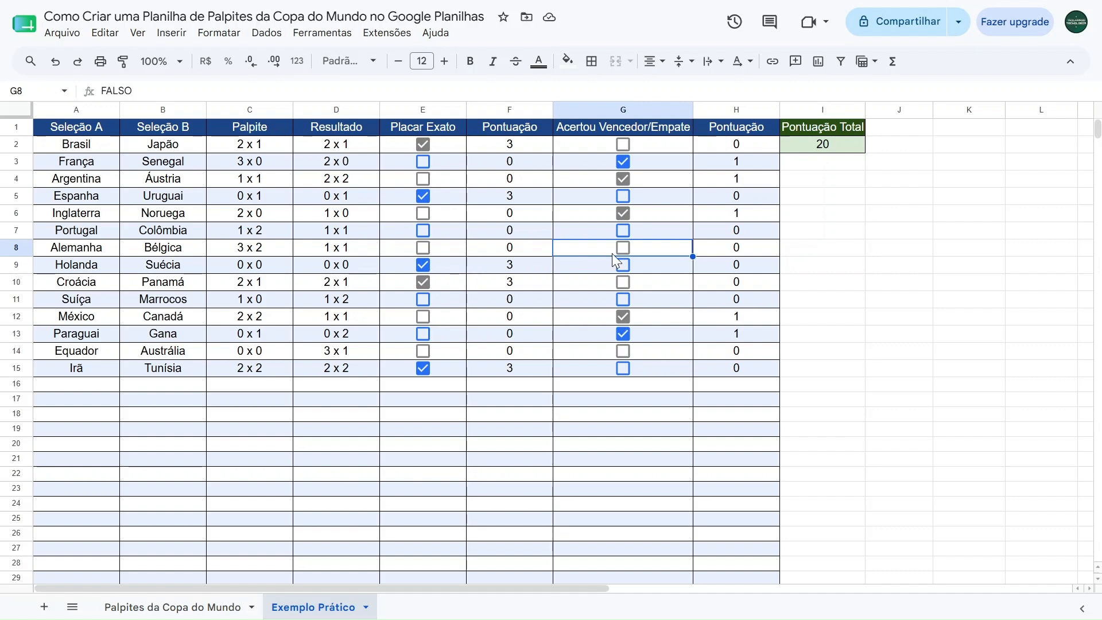
left_click(452, 149)
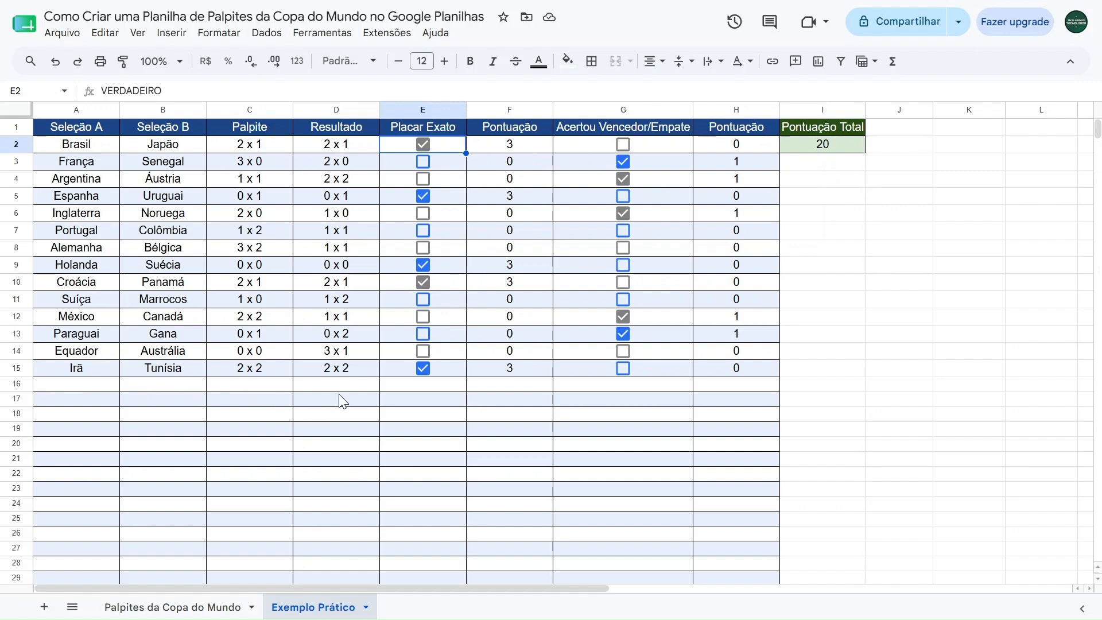
left_click(835, 268)
- Test the total by toggling the row 15 checkboxes G15 and E15 on the Irã–Tunísia match and restoring each one
left_click(623, 368)
left_click(622, 368)
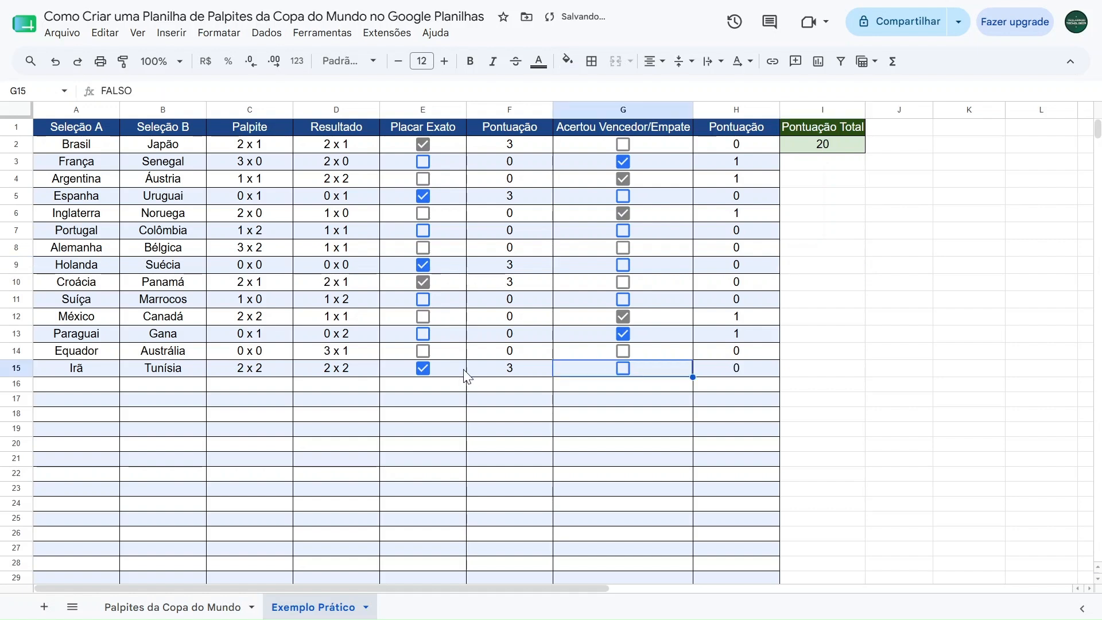
left_click(423, 368)
left_click(423, 368)
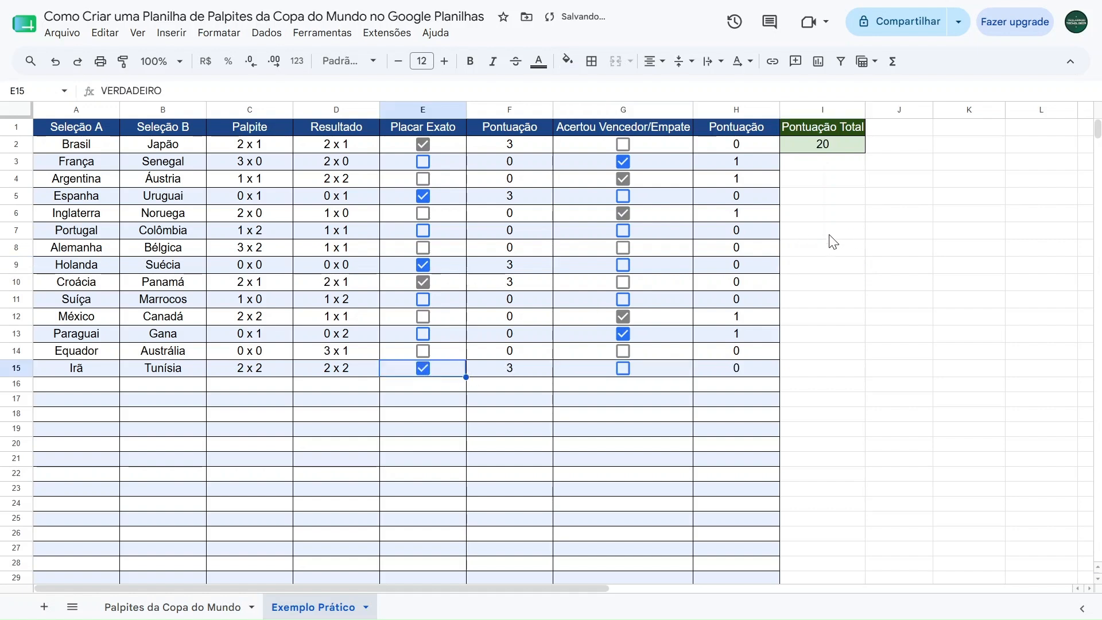
- Check the Placar Exato tick in E2, its score formula in F2 and the Pontuação Total formula in I2
left_click(439, 146)
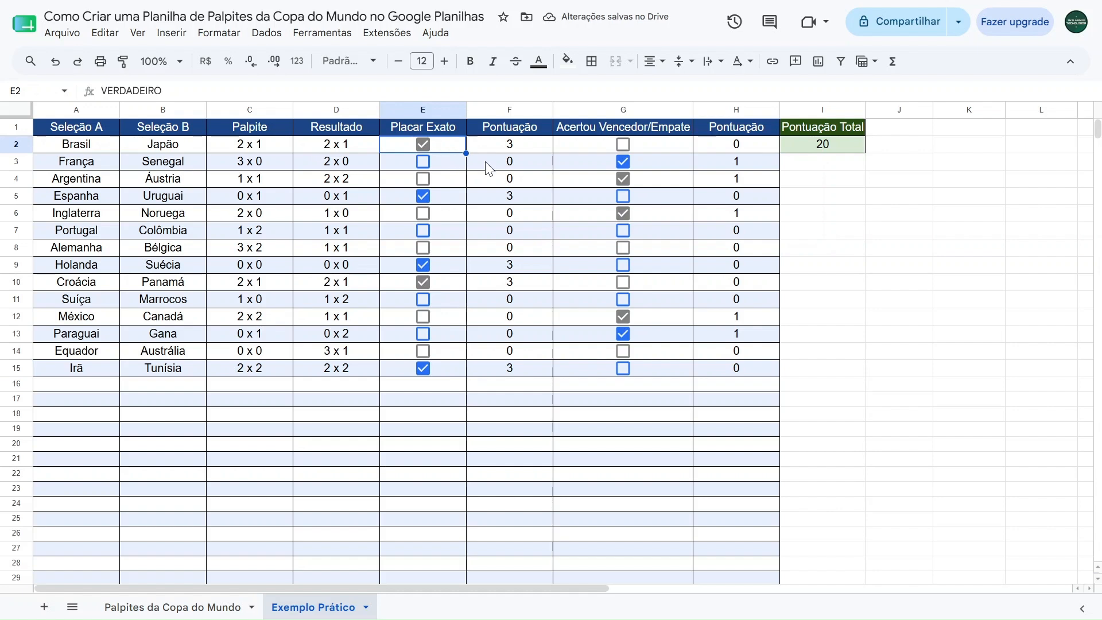
left_click(533, 148)
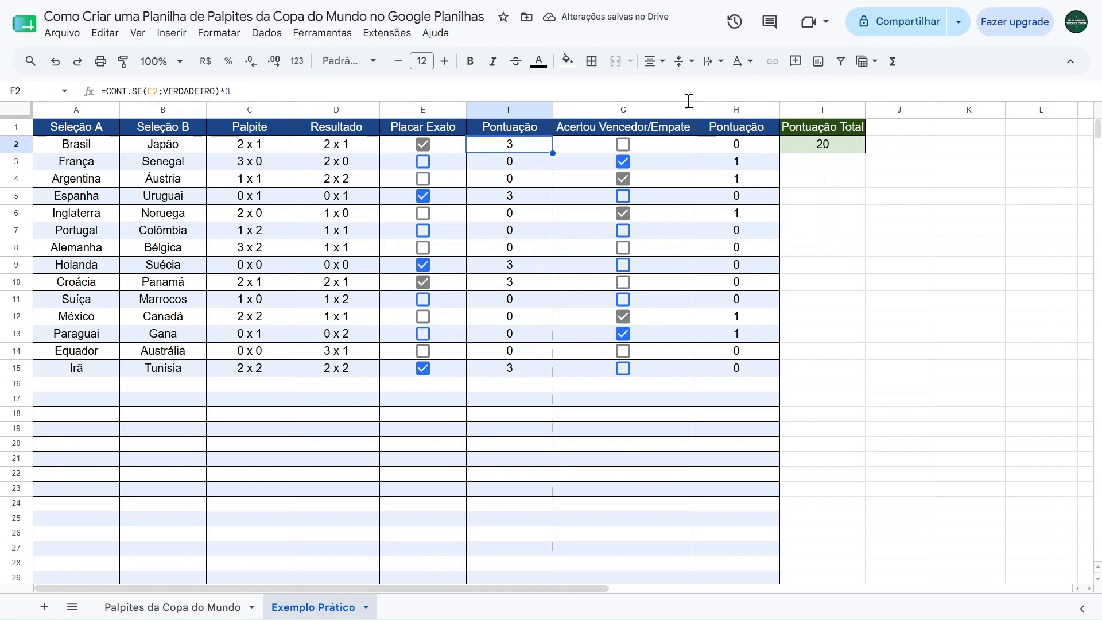
left_click(822, 146)
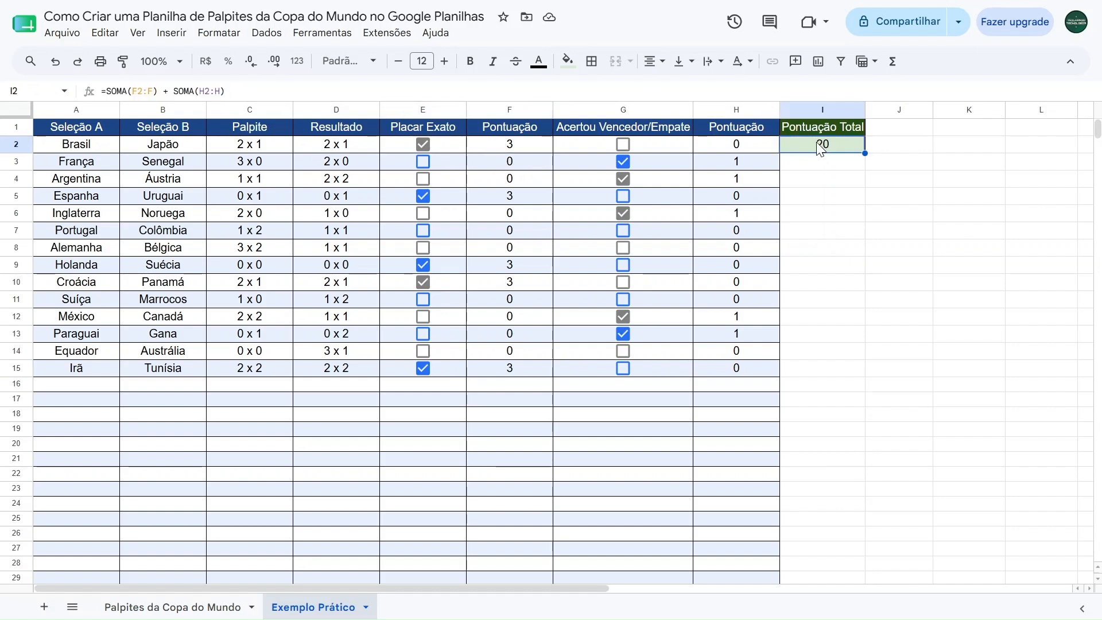
left_click(822, 217)
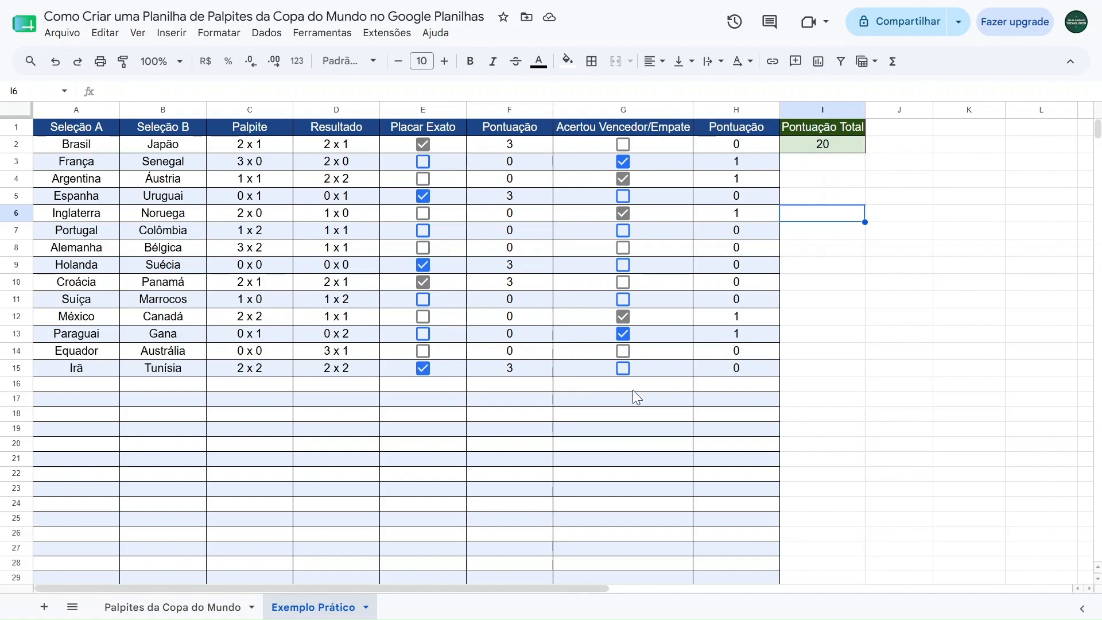